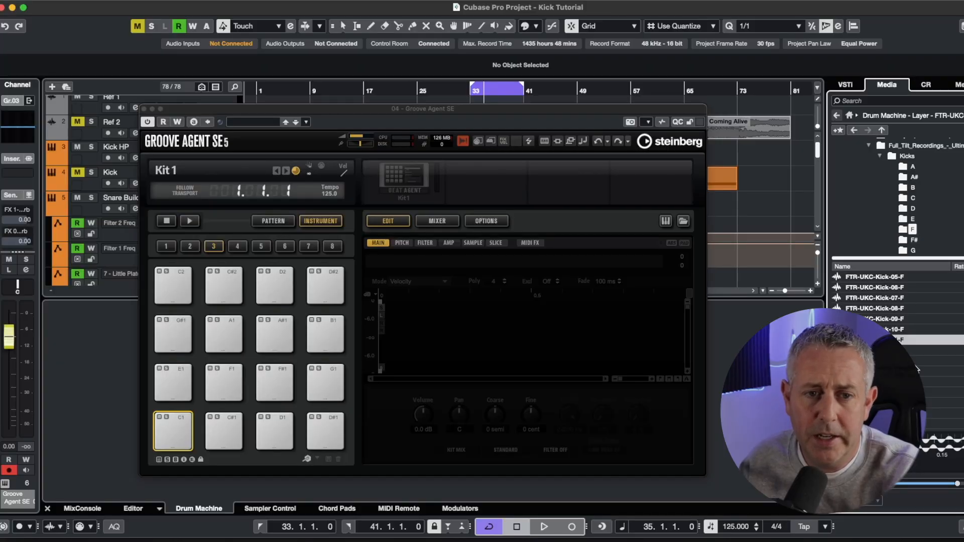
- Audition the kick samples in the F folder one by one, from FTR-UKC-Kick-01-F onward
scroll(871, 301, "up", 5)
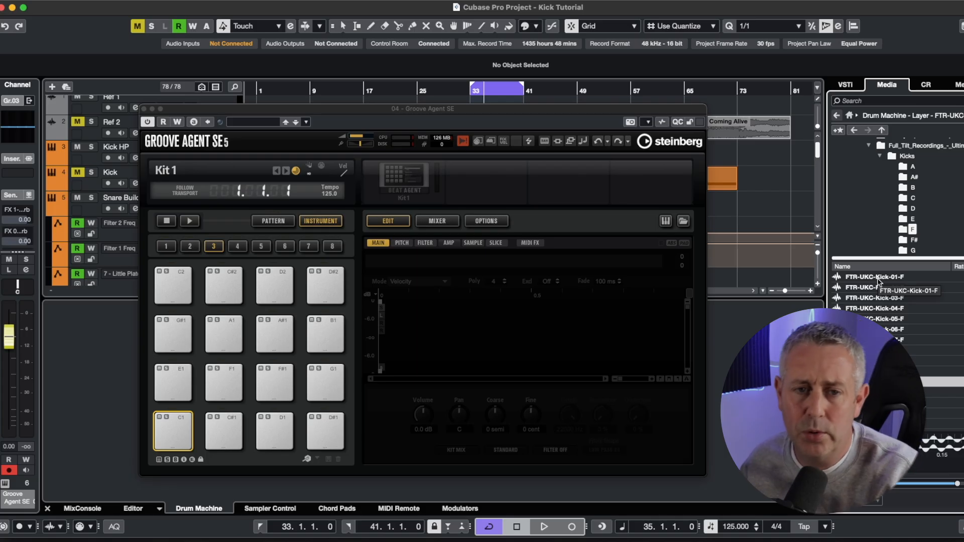
left_click(878, 280)
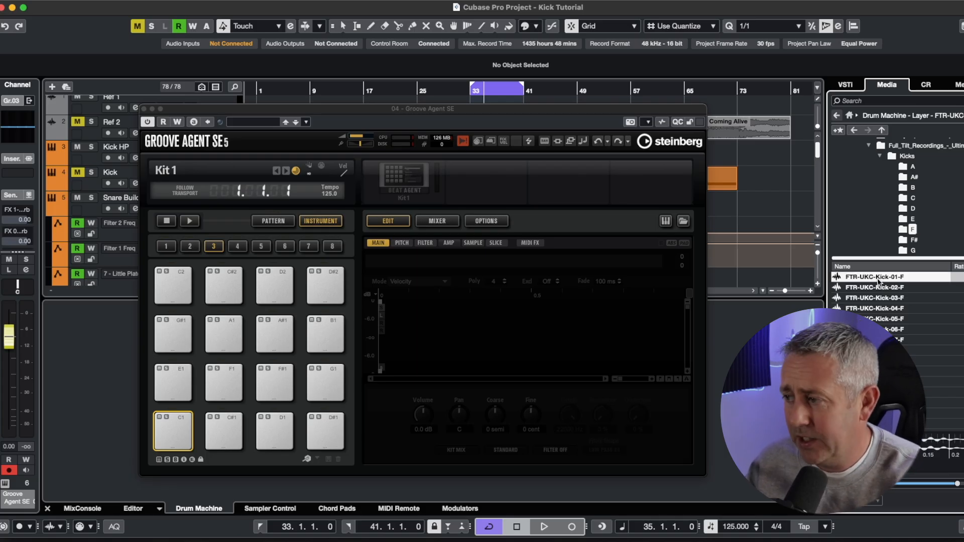
key("Down")
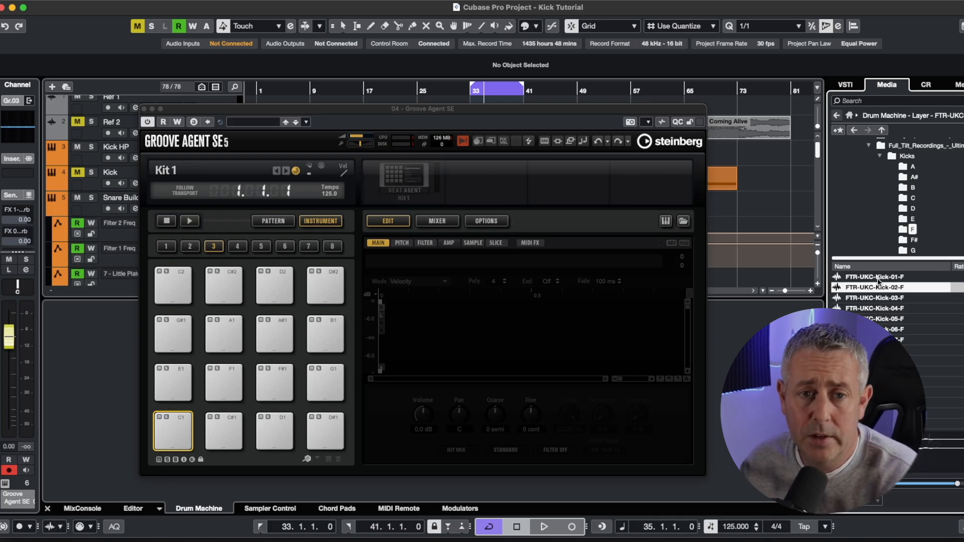
key("Down")
key("Down")
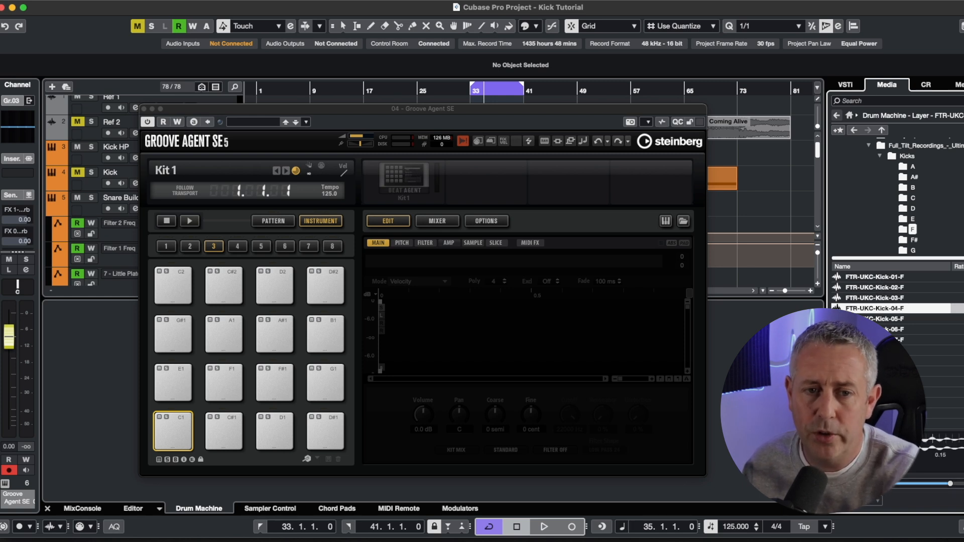
key("Down")
key("Down")
key("Up")
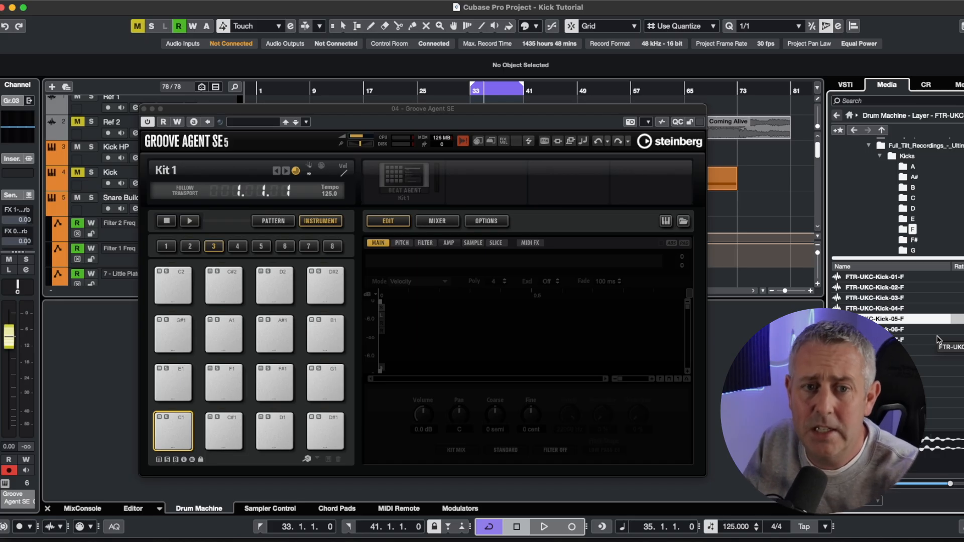
- Select all kick samples in the F folder and load them onto separate Groove Agent pads, starting with pad C1
left_click(887, 281)
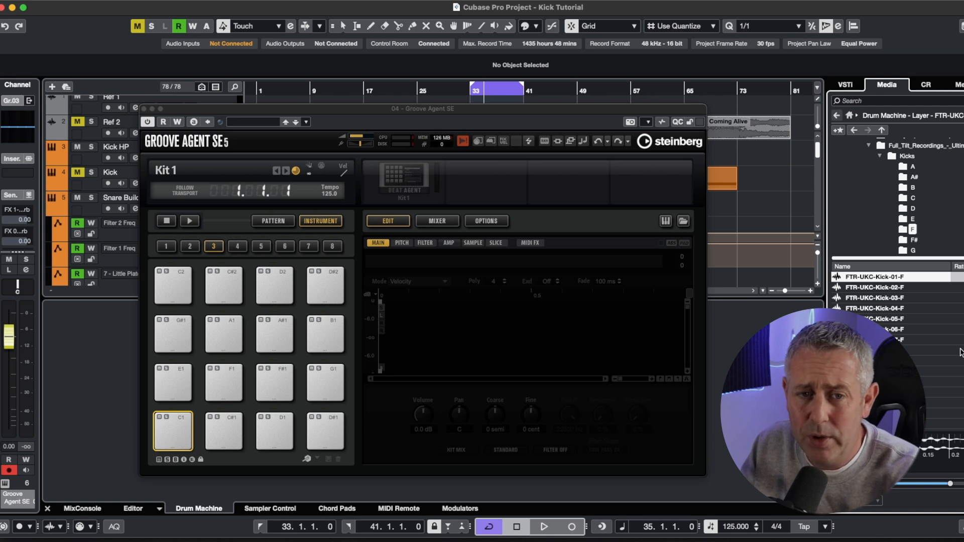
scroll(940, 343, "down", 3)
scroll(940, 344, "up", 3)
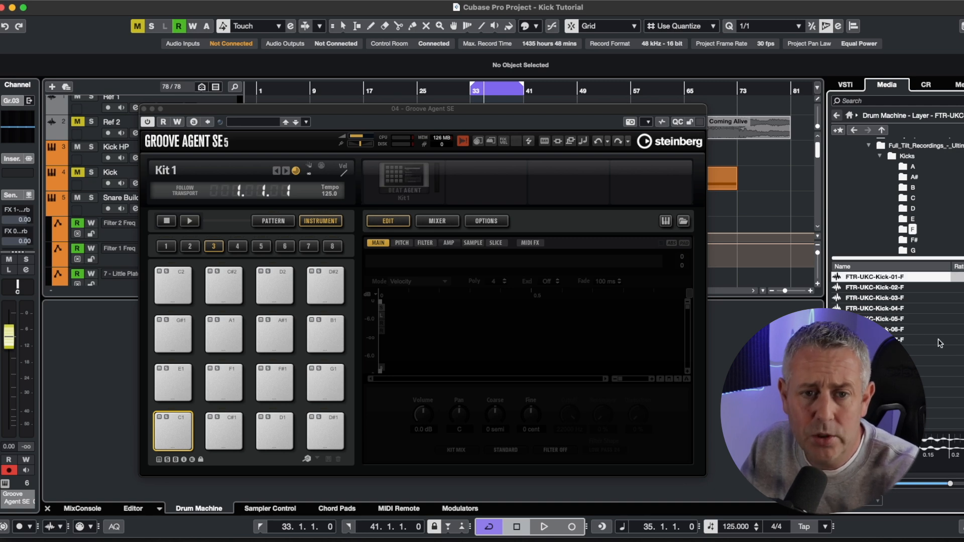
scroll(940, 343, "down", 1)
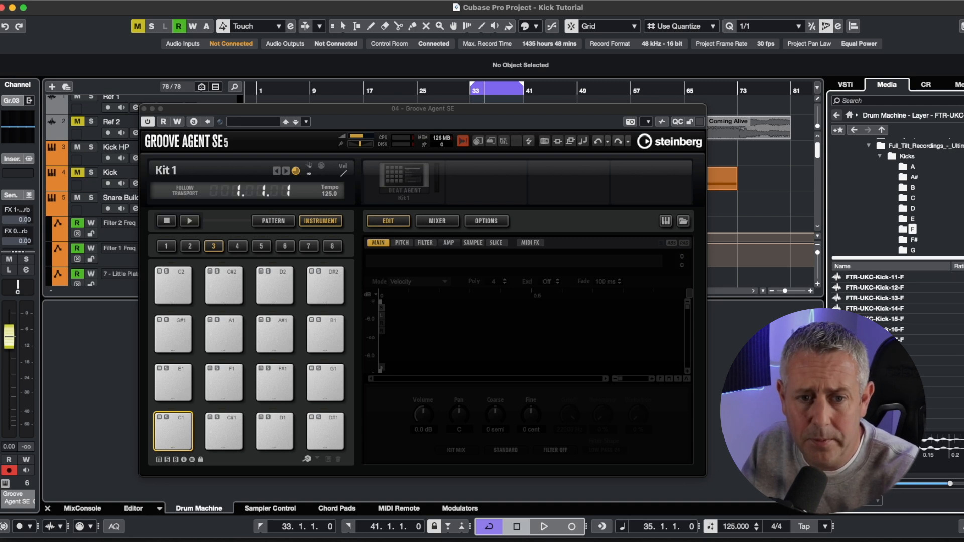
scroll(940, 344, "up", 3)
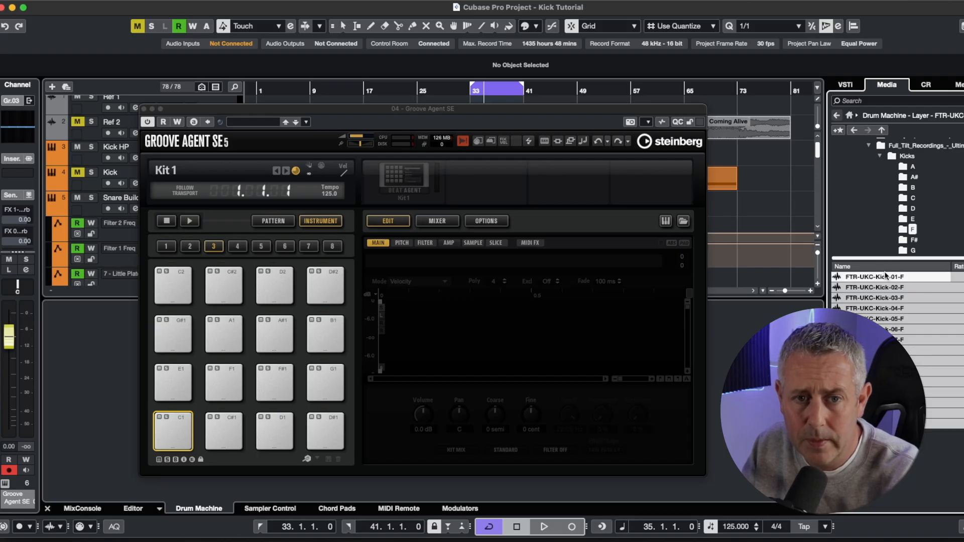
left_click_drag(889, 278, 183, 428)
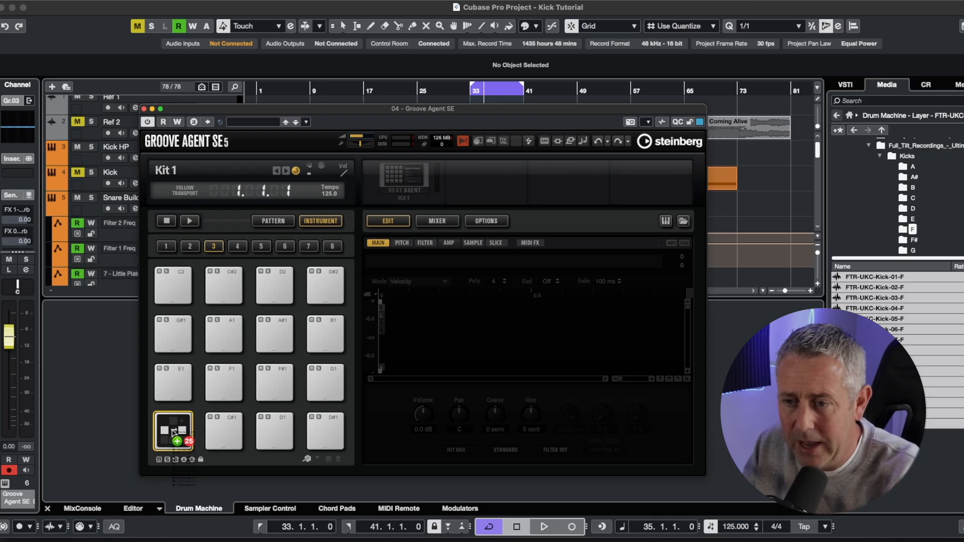
left_click_drag(173, 431, 173, 442)
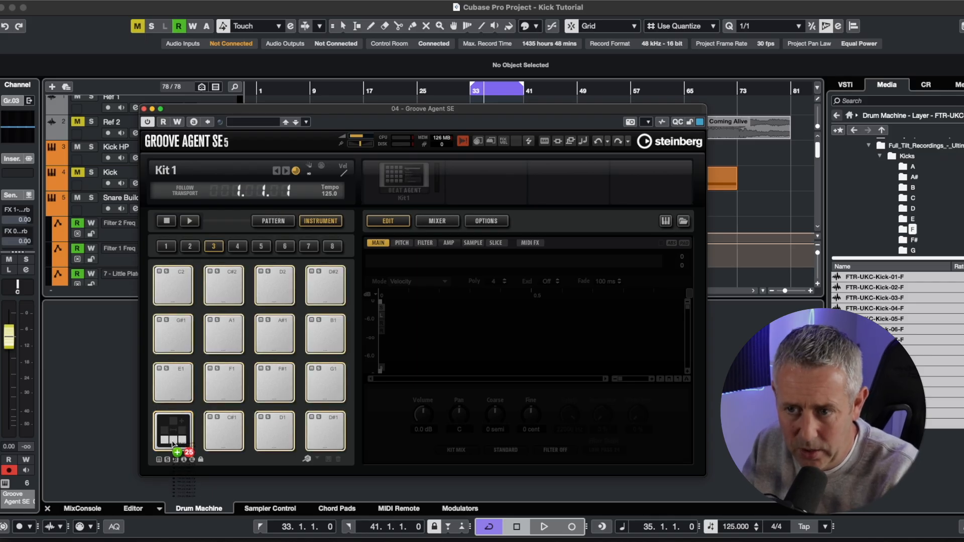
left_click_drag(172, 443, 173, 444)
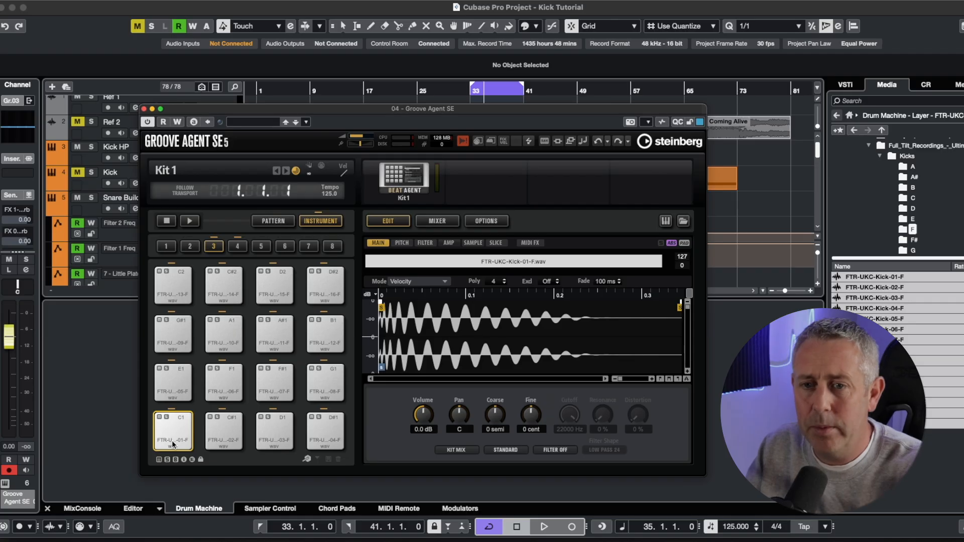
- Audition several of the loaded kick pads and close the Groove Agent window
left_click(234, 433)
left_click(274, 432)
left_click(332, 434)
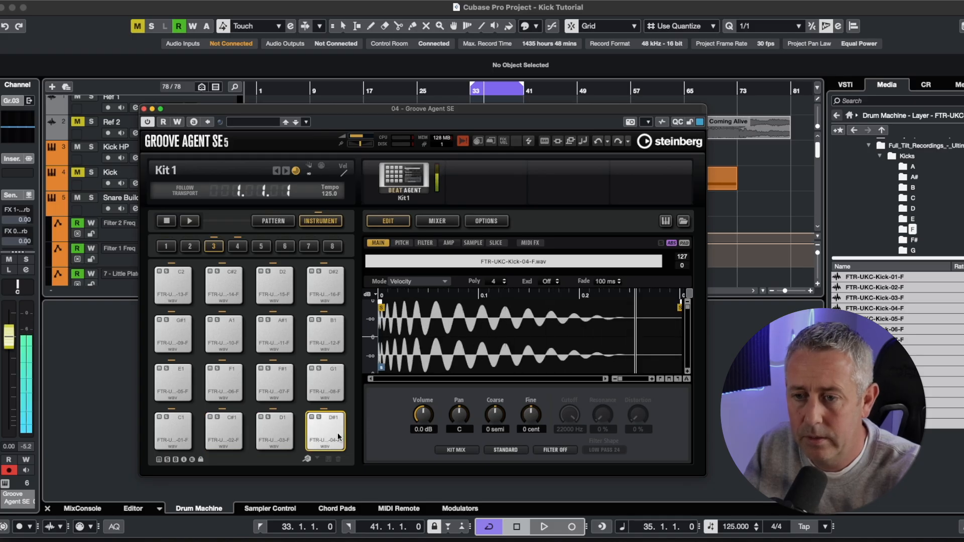
left_click(326, 384)
left_click(326, 336)
left_click(271, 333)
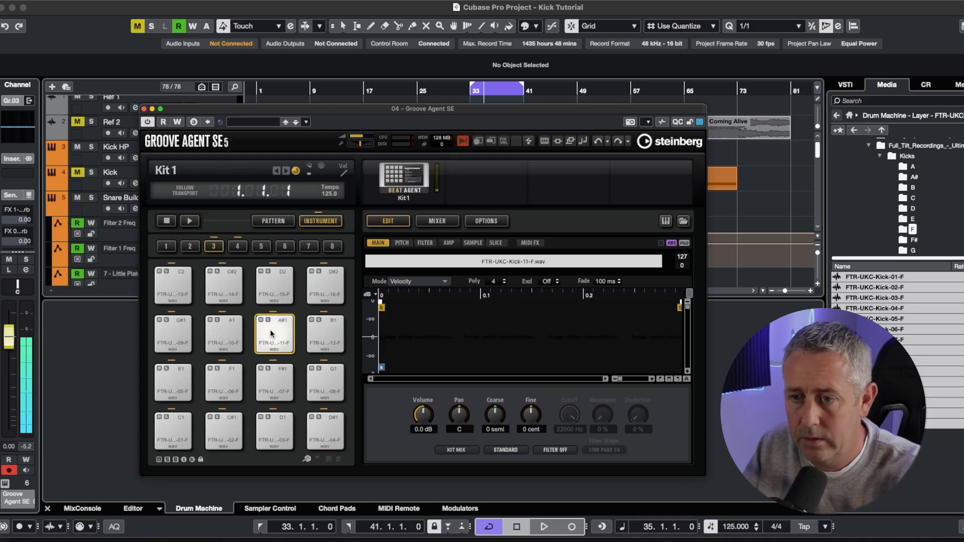
left_click(144, 108)
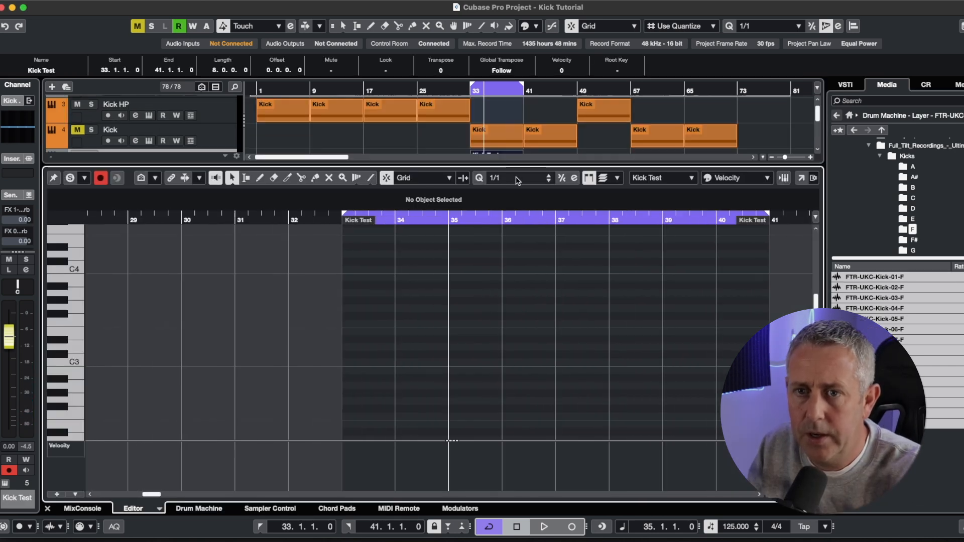
- Set the quantize grid to 1/4 and draw quarter-note C1 hits across the whole Kick Test part
left_click(516, 179)
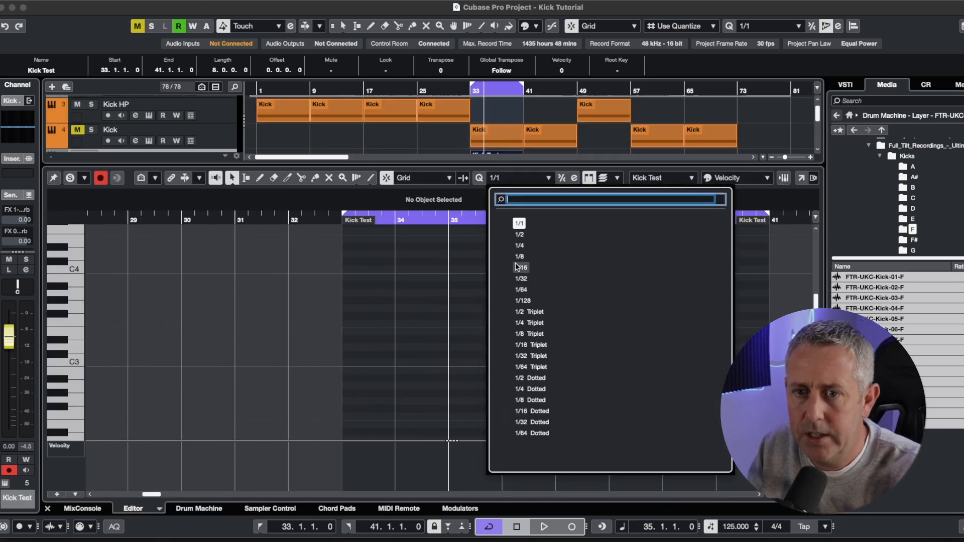
left_click(525, 244)
scroll(71, 372, "down", 5)
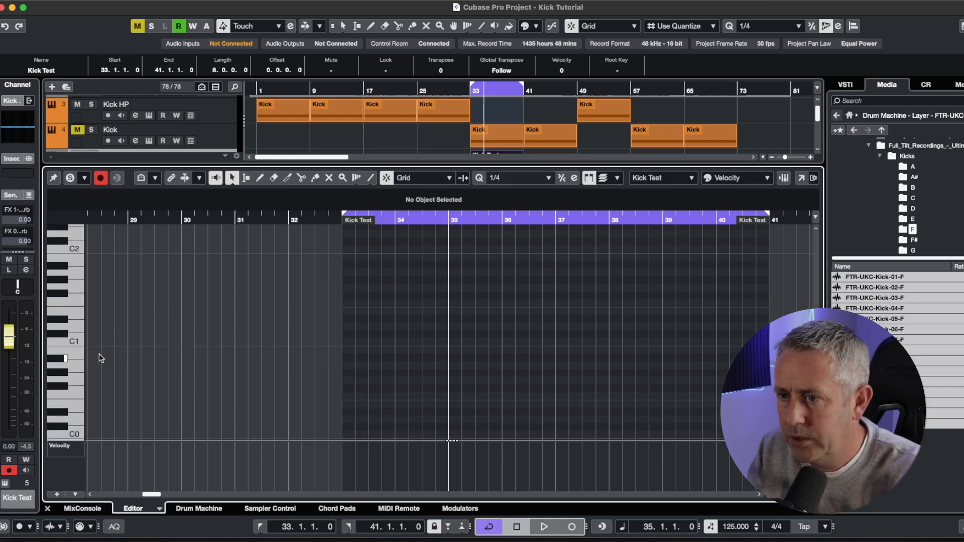
left_click(62, 344)
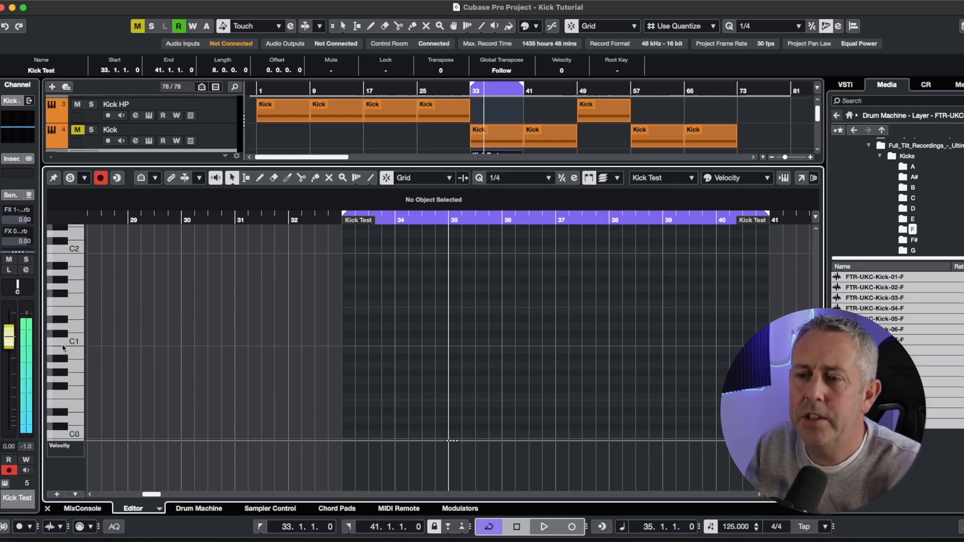
right_click(410, 346)
left_click(550, 346)
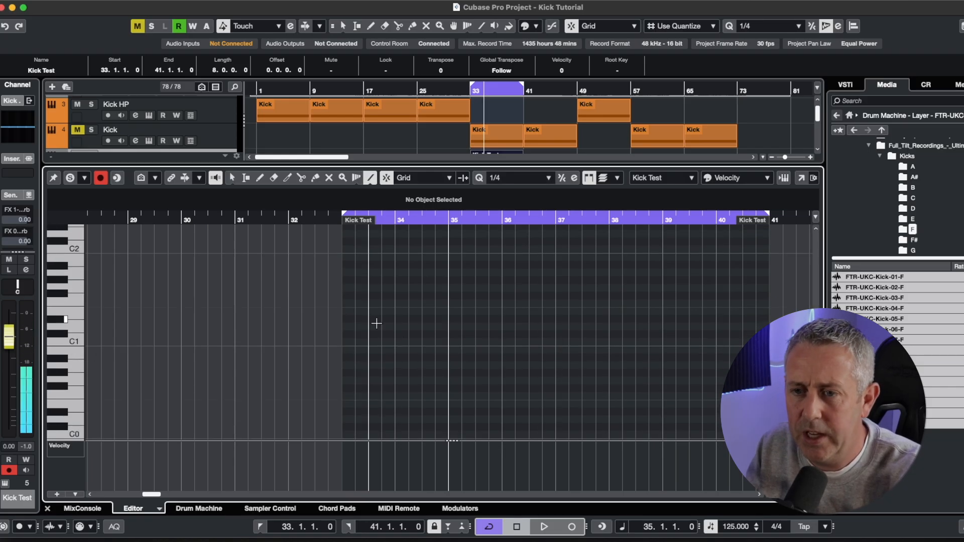
left_click_drag(346, 341, 248, 357)
key("1")
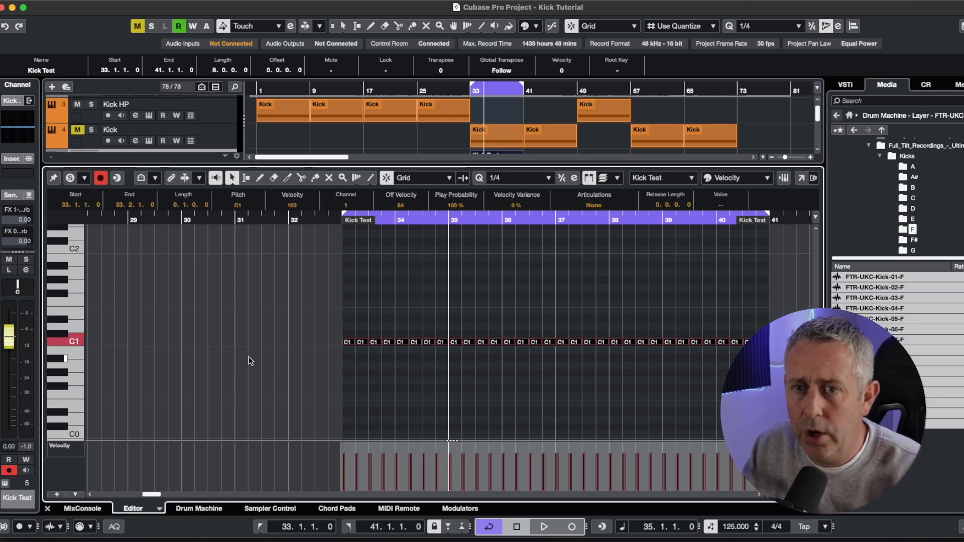
- Return the cursor to bar 33 and open the Kick Test track's Groove Agent SE beside the note editor
key("KP_1")
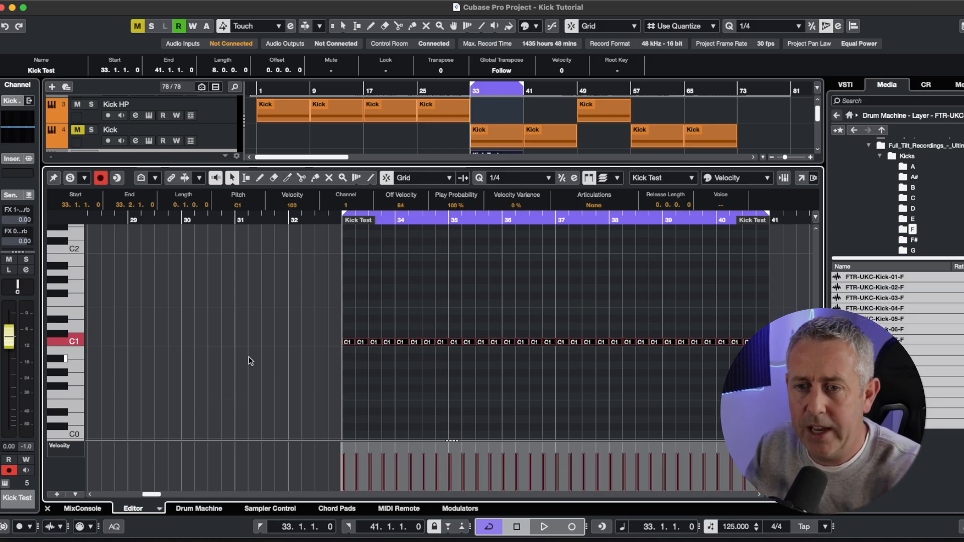
key("ctrl+e")
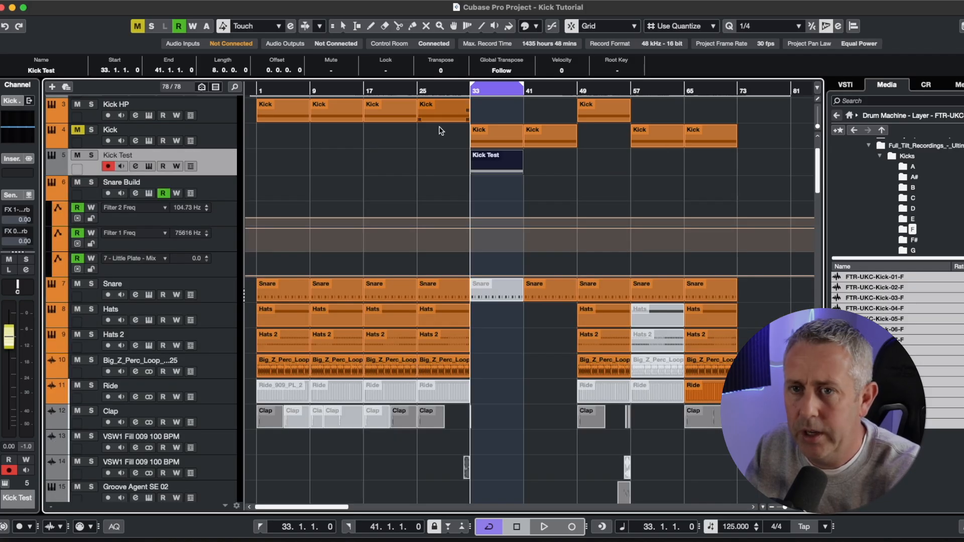
left_click(149, 167)
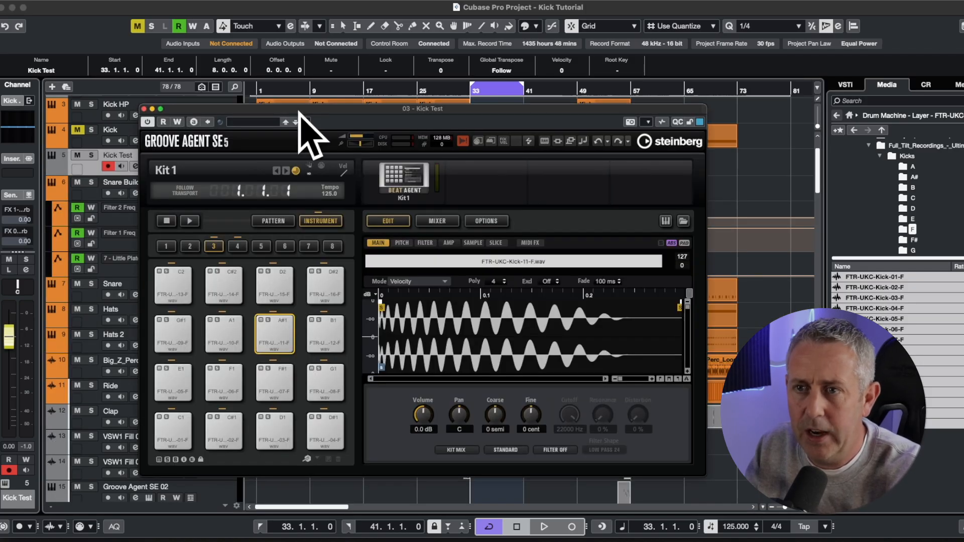
left_click_drag(315, 106, 216, 70)
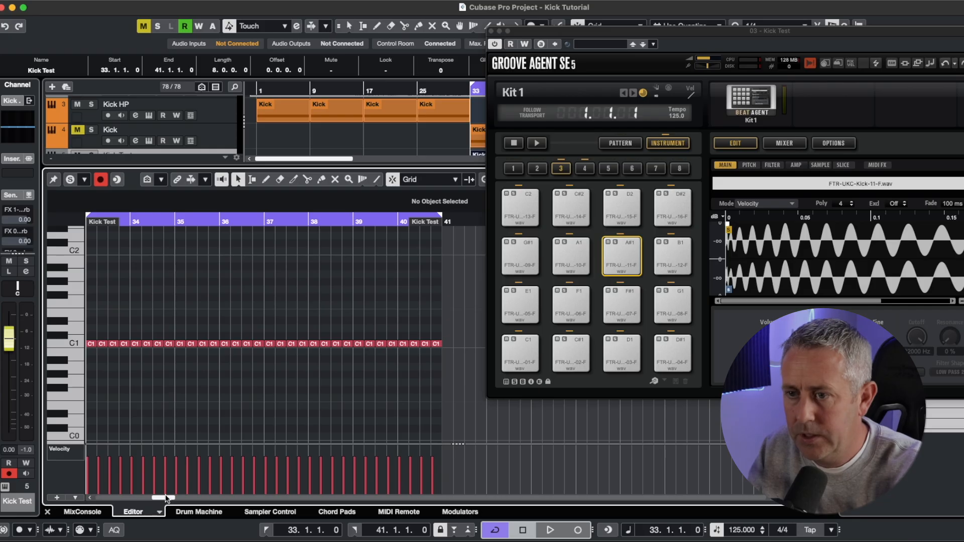
- Select all C1 notes in the Kick Test part and play the loop to hear the first kick sample
left_click_drag(454, 320, 85, 394)
key("space")
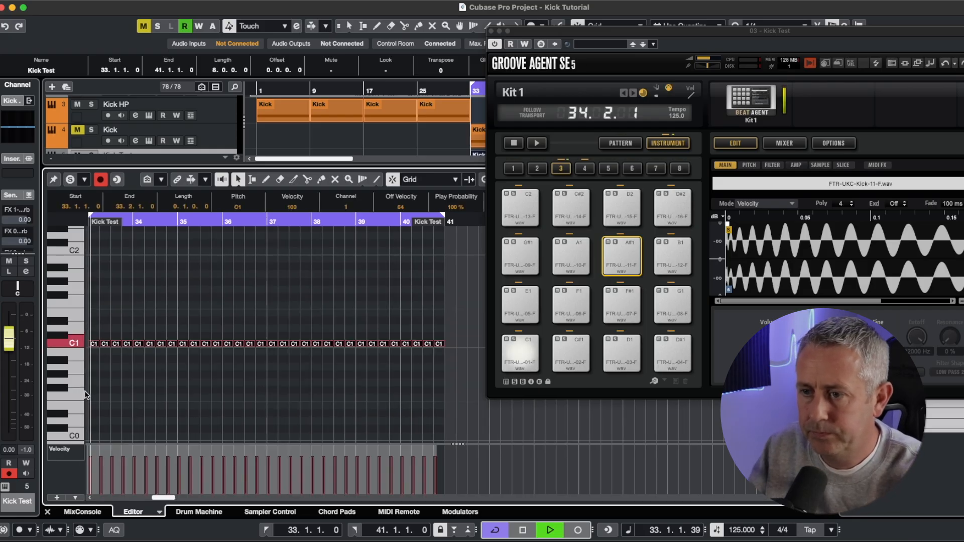
left_click(453, 297)
left_click_drag(454, 322, 86, 376)
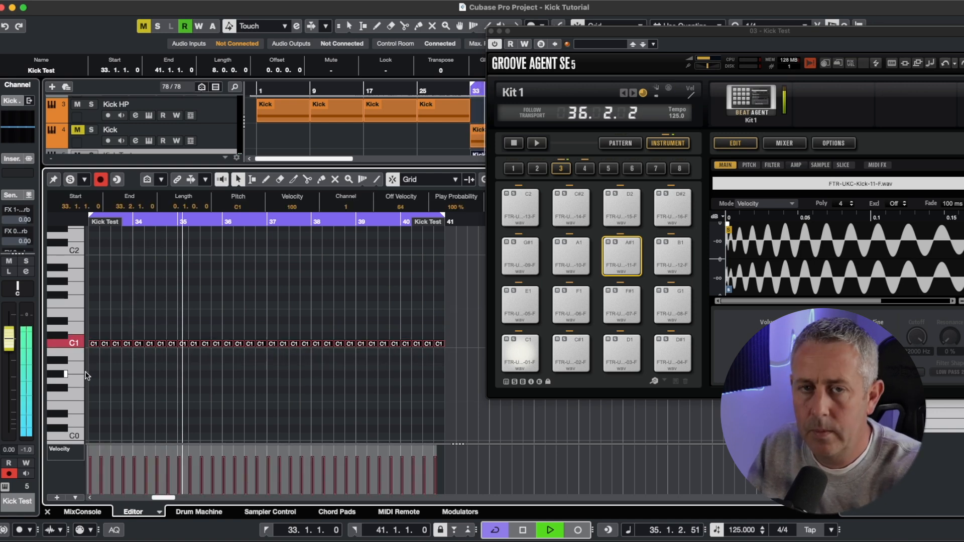
key("space")
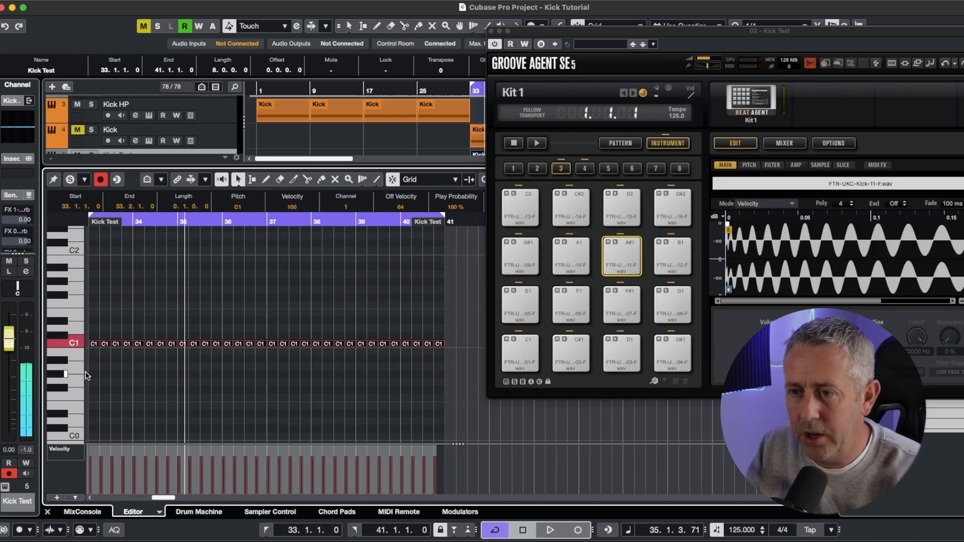
- Shift the selected notes up and down by semitones to preview neighbouring kick pads, ending back on C1
key("Up")
key("Up")
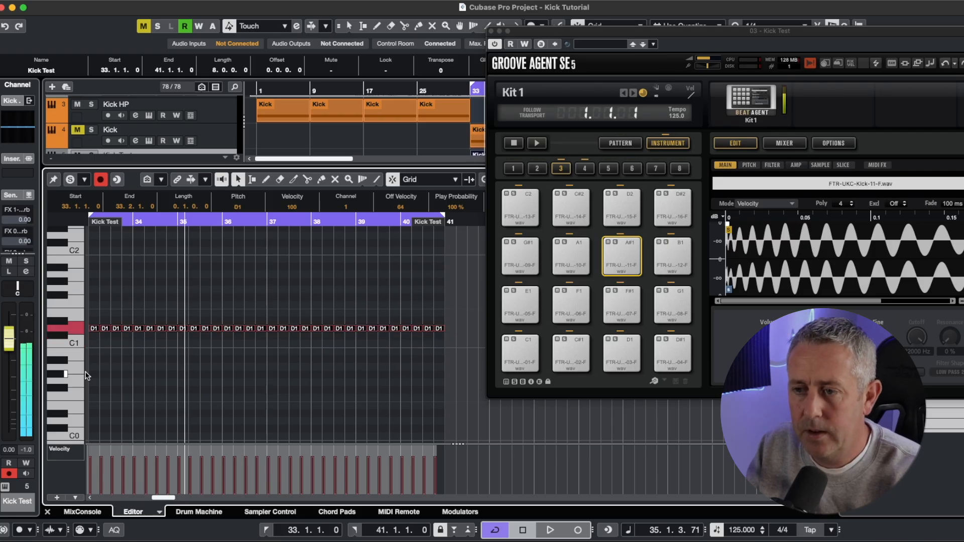
key("Down")
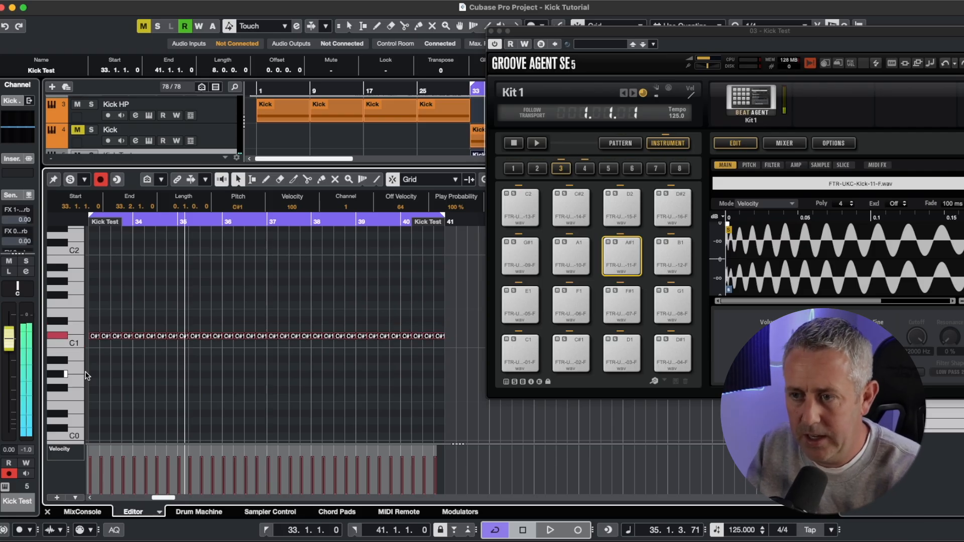
key("Up")
key("Up")
key("Up")
key("Down")
key("Down")
key("Down")
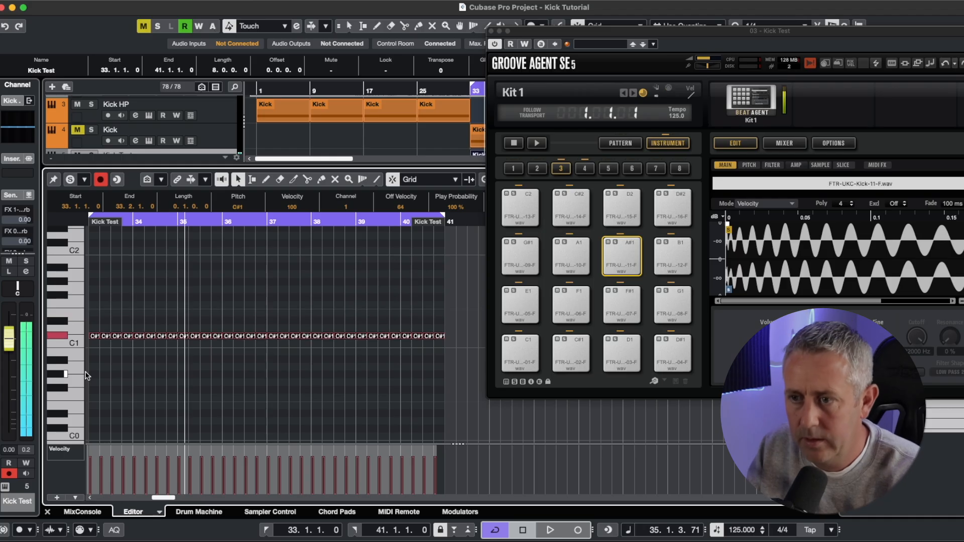
key("Down")
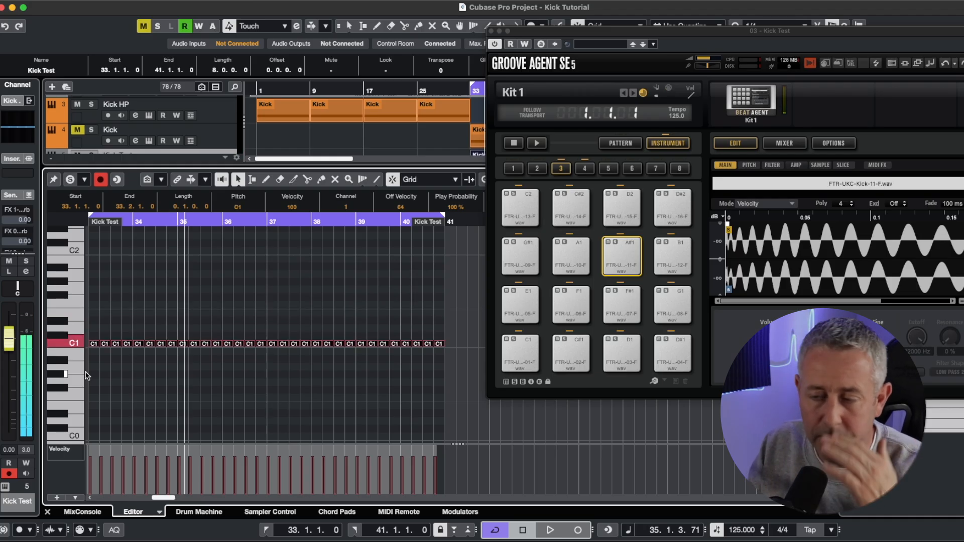
- Play the loop and shift the selected C1 notes up by semitones to D#1, auditioning each kick pad
key("space")
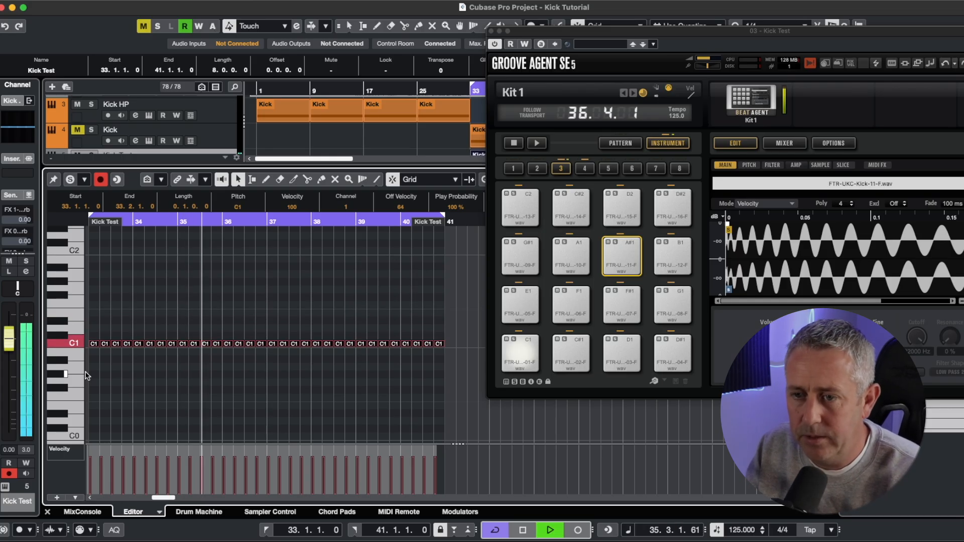
key("Up")
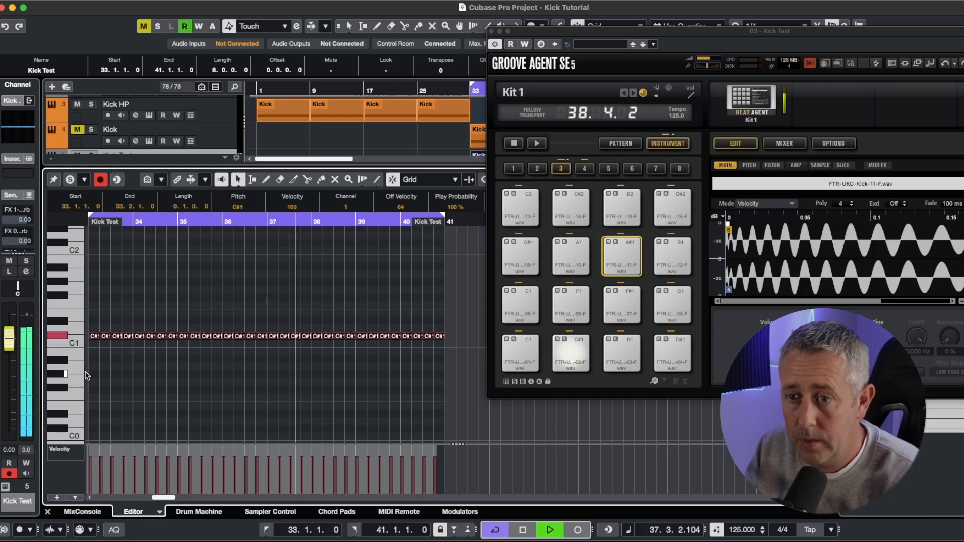
key("Up")
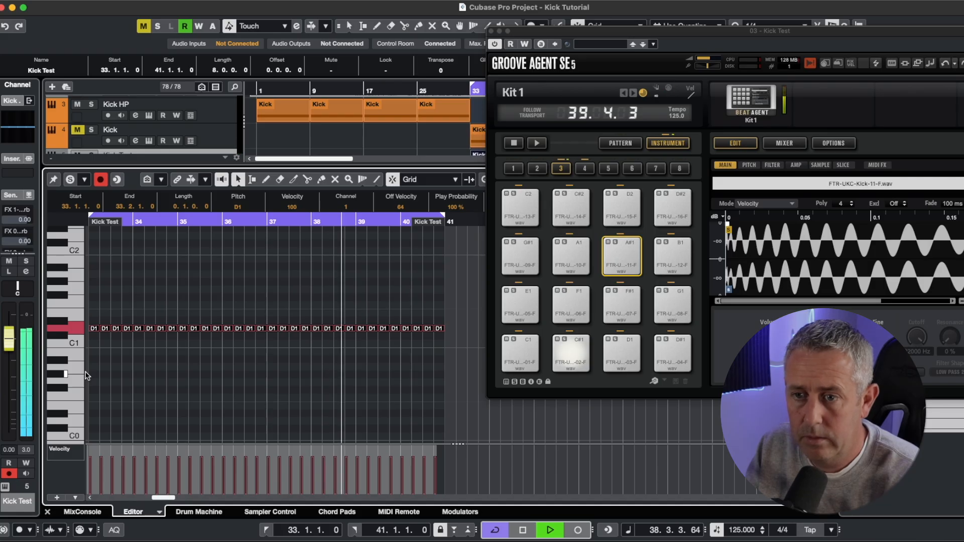
key("Up")
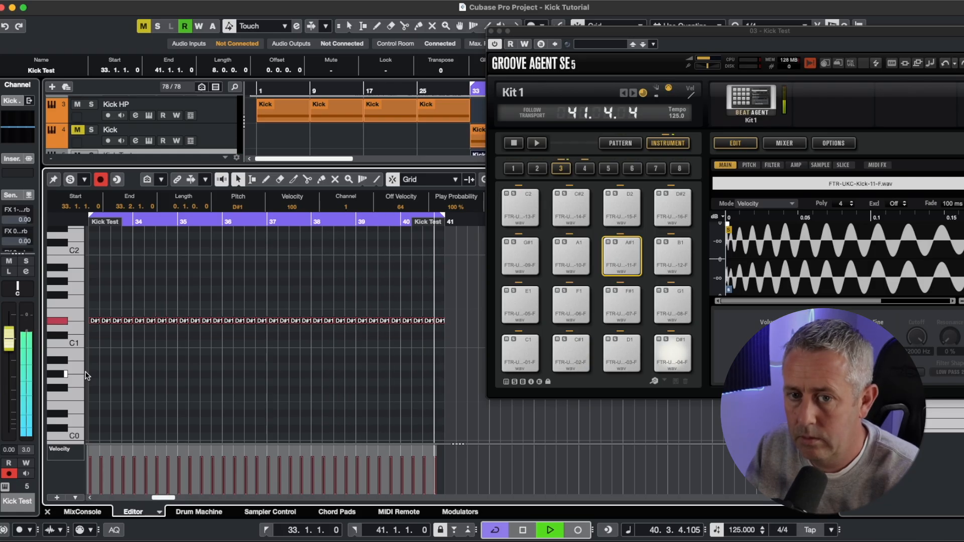
key("space")
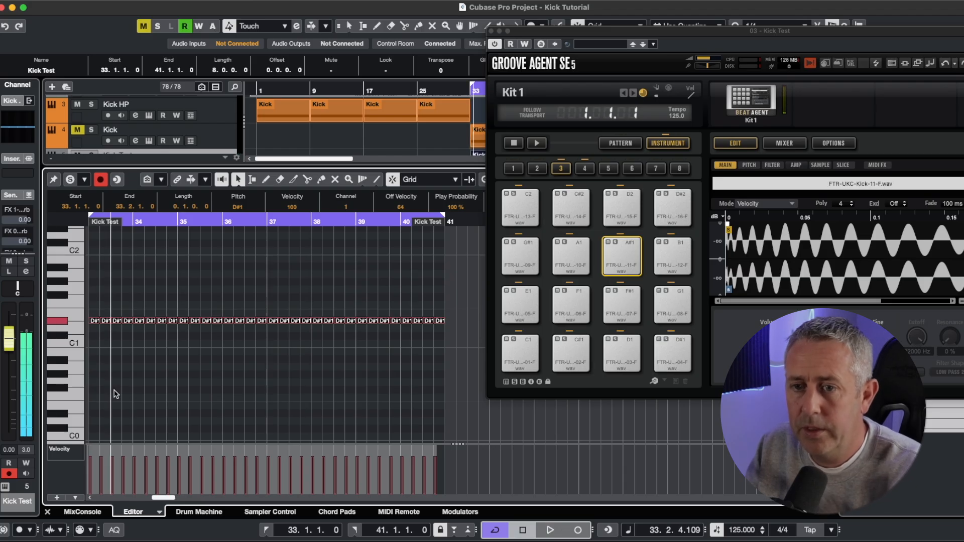
- Copy the whole row of D#1 notes up to E1 and mute the D#1 notes to mark that kick as a candidate
left_click_drag(454, 291, 103, 348)
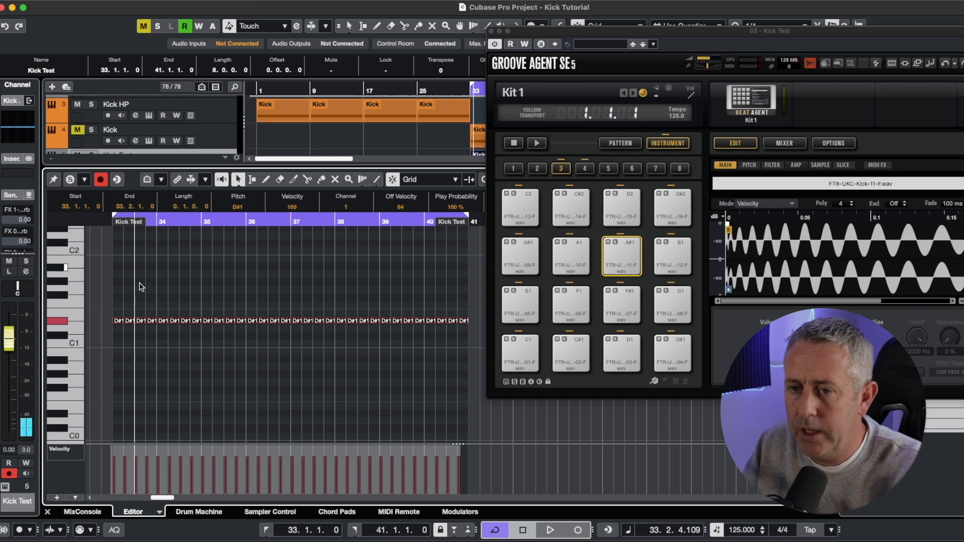
mouse_move(476, 307)
left_mouse_down()
mouse_move(145, 346)
mouse_move(111, 324)
mouse_move(118, 314)
mouse_move(101, 329)
mouse_move(471, 322)
left_mouse_up()
right_click(114, 339)
left_click(211, 339)
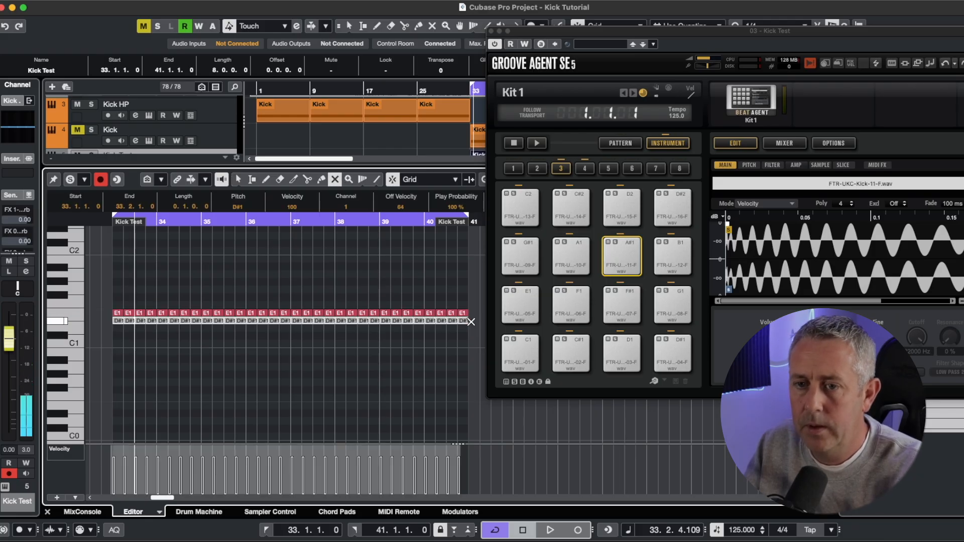
right_click(471, 322)
left_click(470, 322)
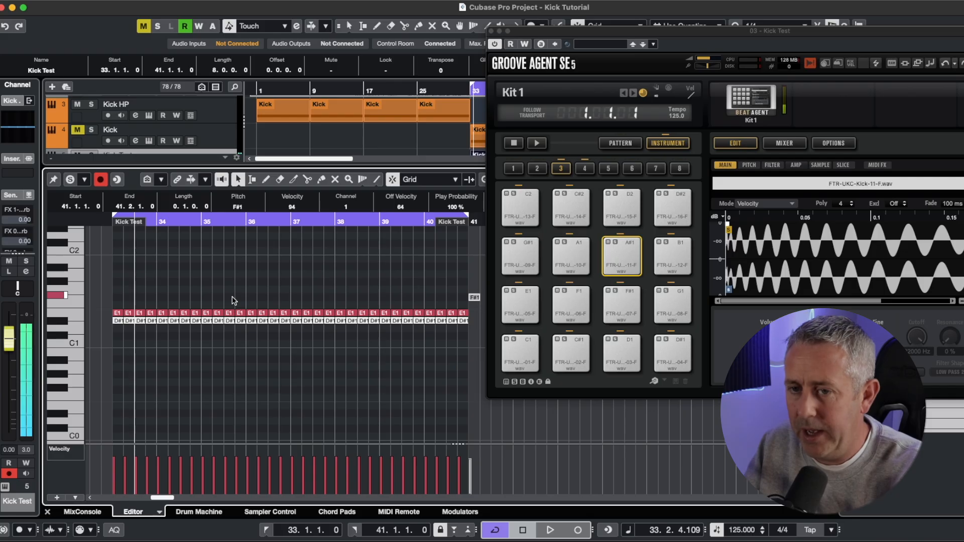
- Select the E1 notes and shift them up by semitones to G1 during loop playback to audition each kick
left_click(257, 287)
left_click_drag(112, 289, 479, 315)
key("space")
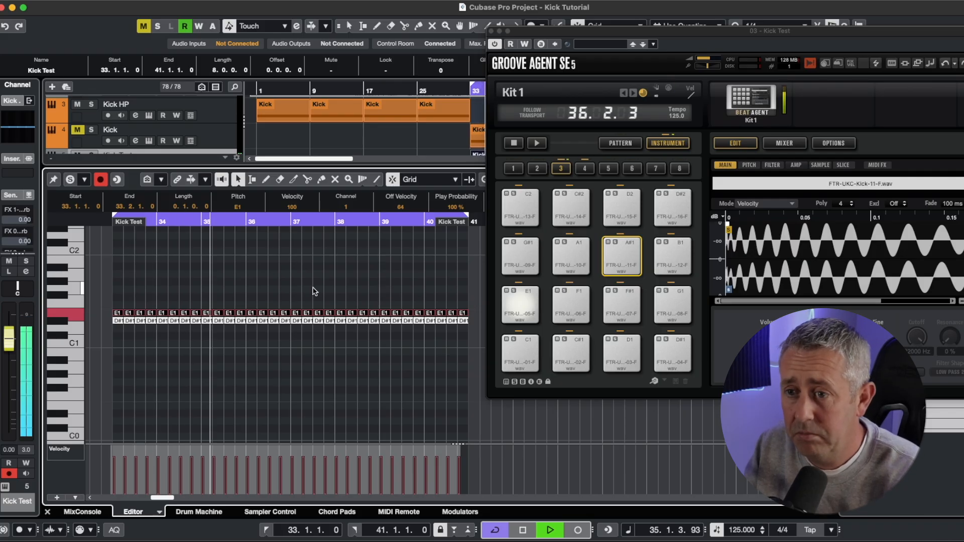
key("Up")
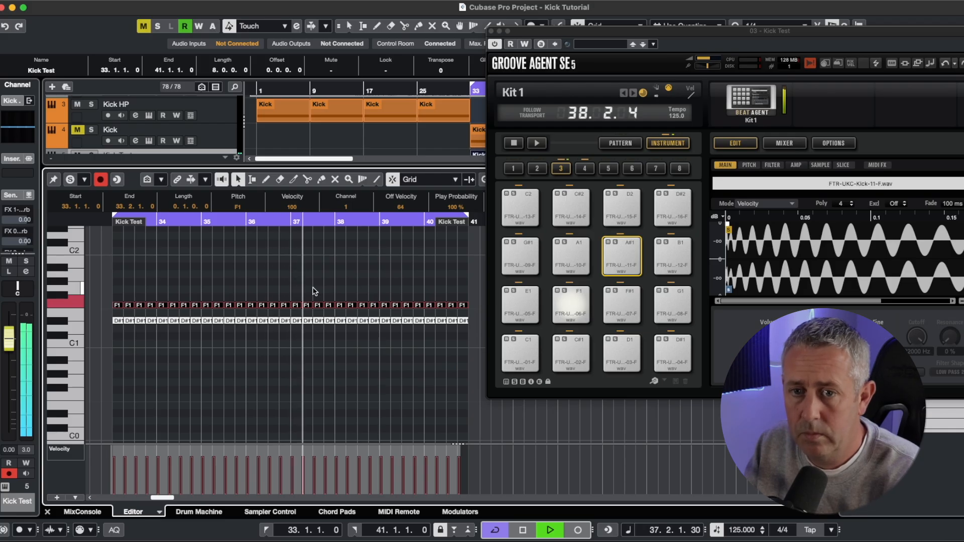
key("Up")
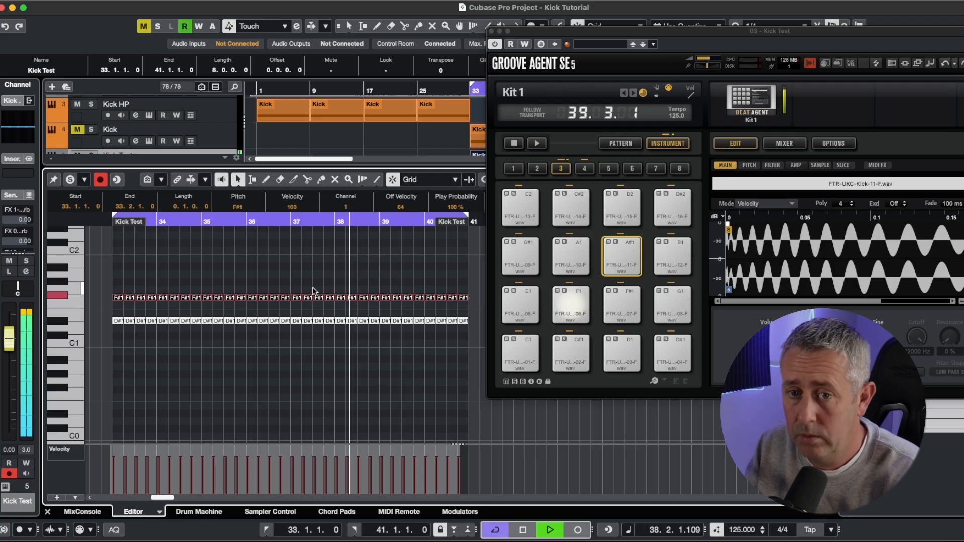
key("Up")
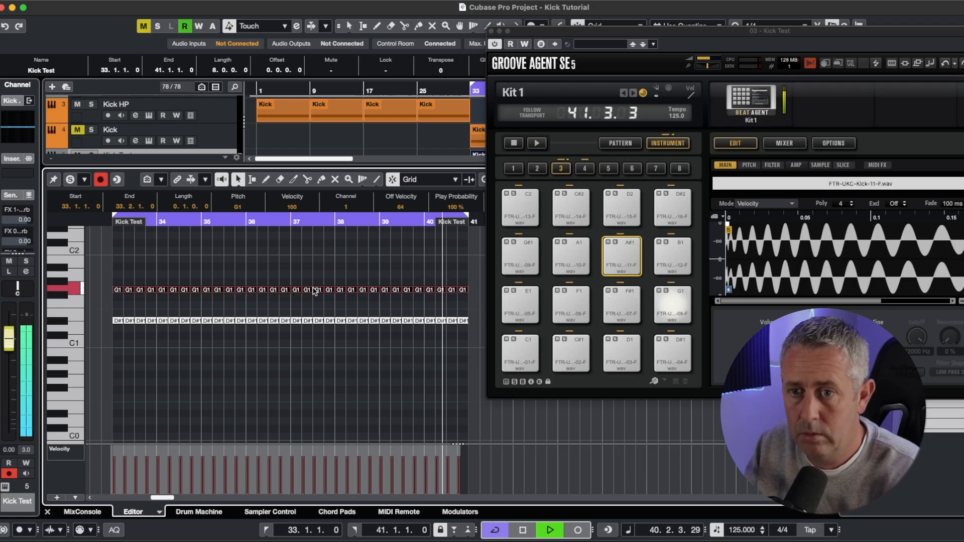
key("space")
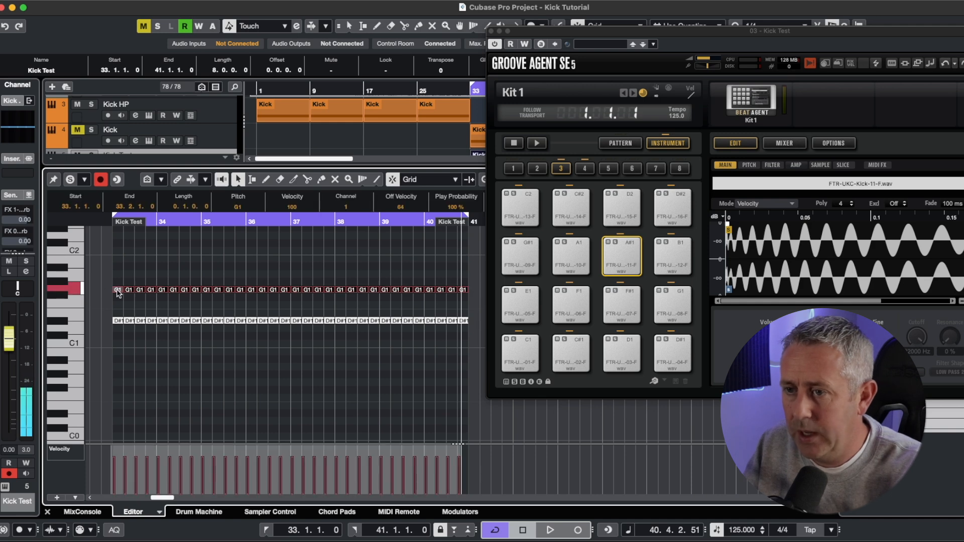
- Copy the G1 notes to F1 and A1, and mute the F1 and G1 rows so only A1 stays active
left_click_drag(118, 294, 118, 308)
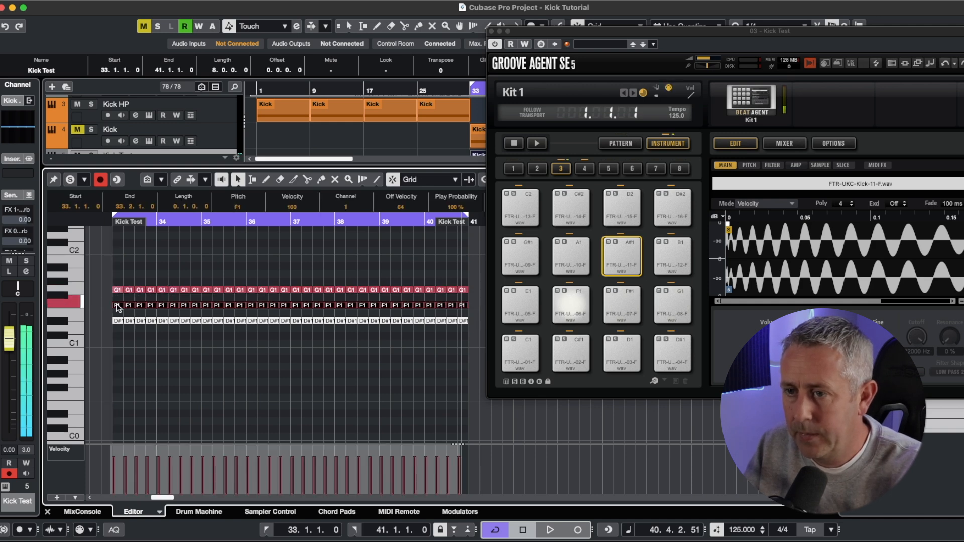
left_click(150, 361)
key("7")
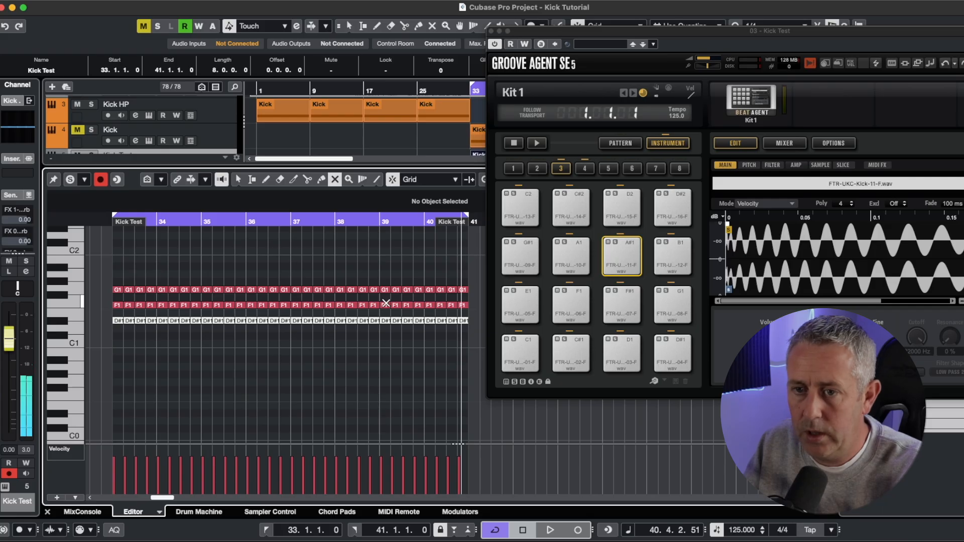
mouse_move(113, 302)
left_mouse_down()
mouse_move(469, 308)
mouse_move(97, 286)
mouse_move(120, 275)
mouse_move(456, 290)
mouse_move(300, 272)
mouse_move(108, 279)
left_mouse_up()
key("1")
right_click(118, 293)
left_click(225, 293)
left_click(212, 293)
key("ctrl+z")
right_click(457, 290)
left_click(465, 292)
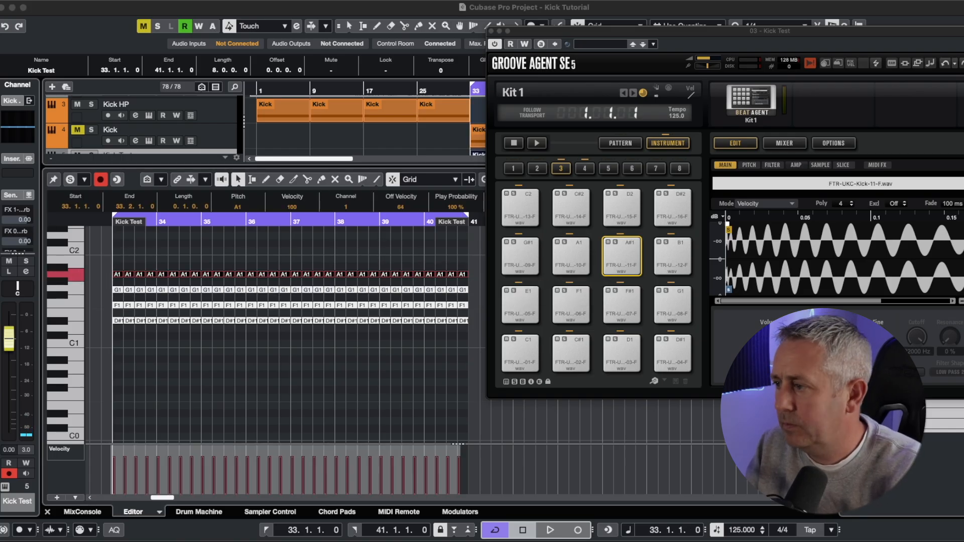
- Play the loop and shift the row of A1 notes up by semitones to D#2, auditioning each kick pad
key("space")
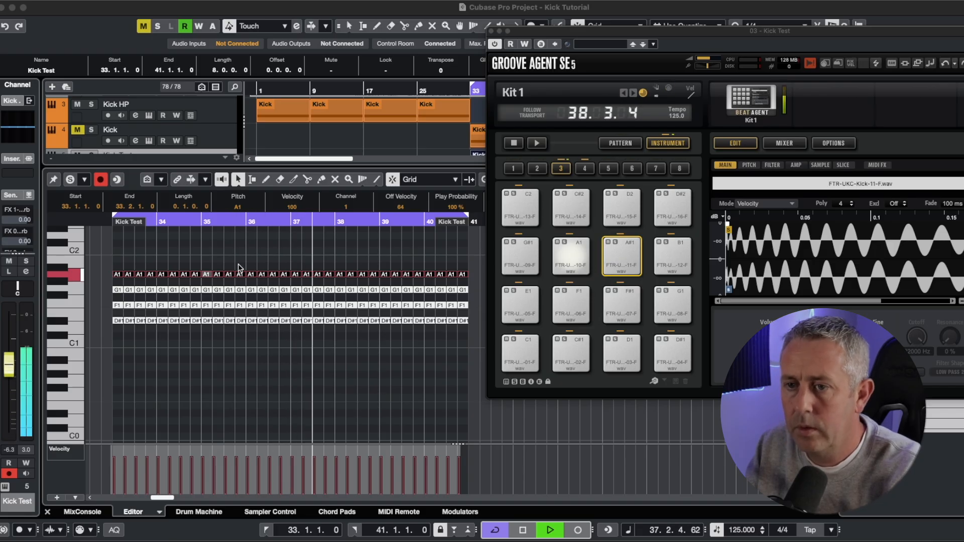
left_click(358, 248)
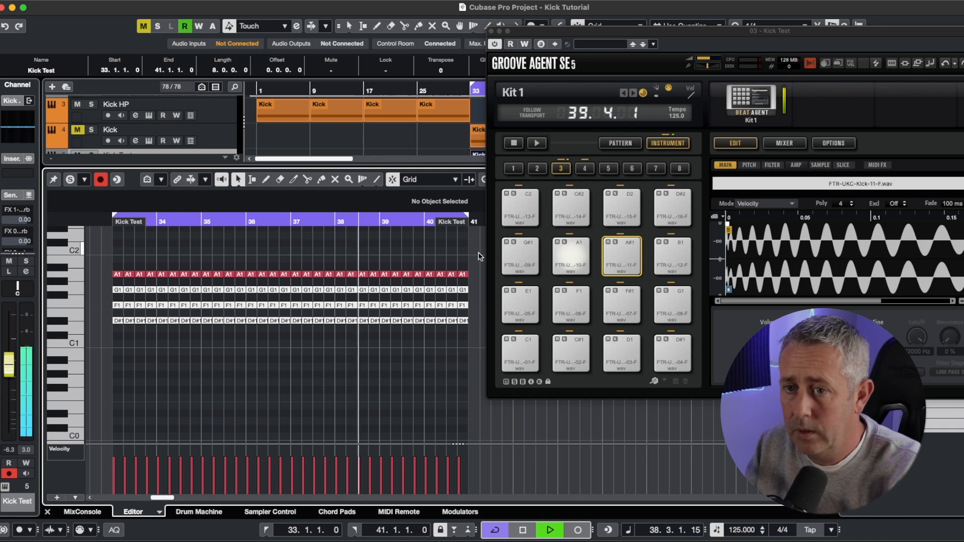
left_click(116, 273)
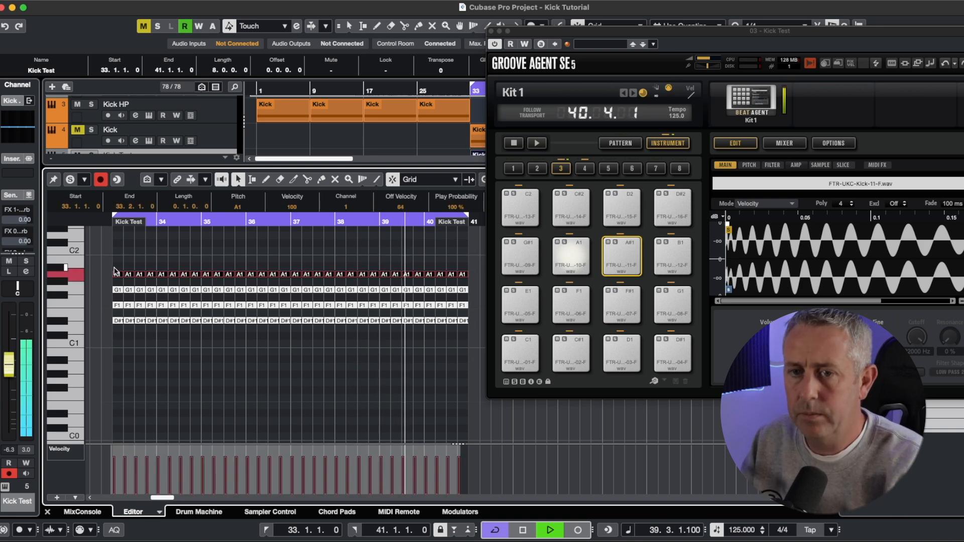
key("Up")
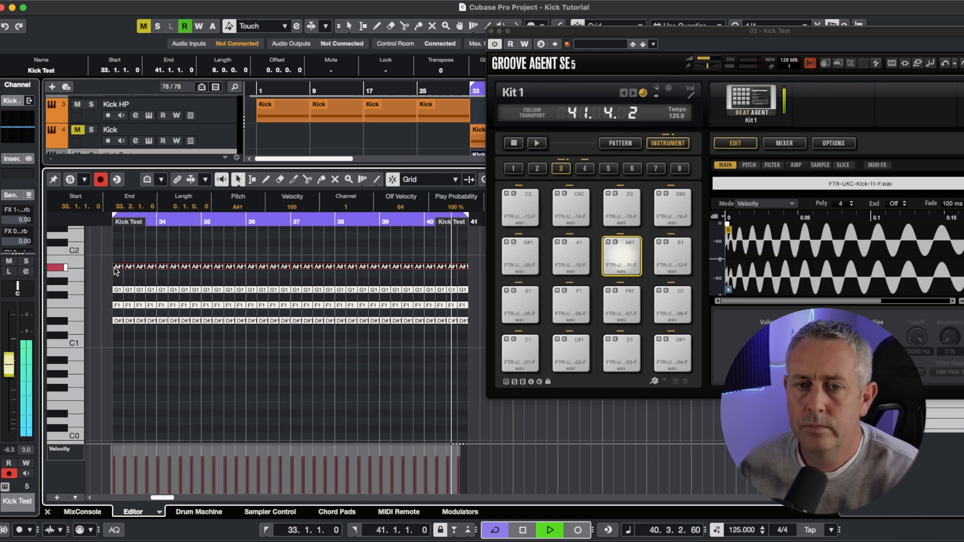
key("Up")
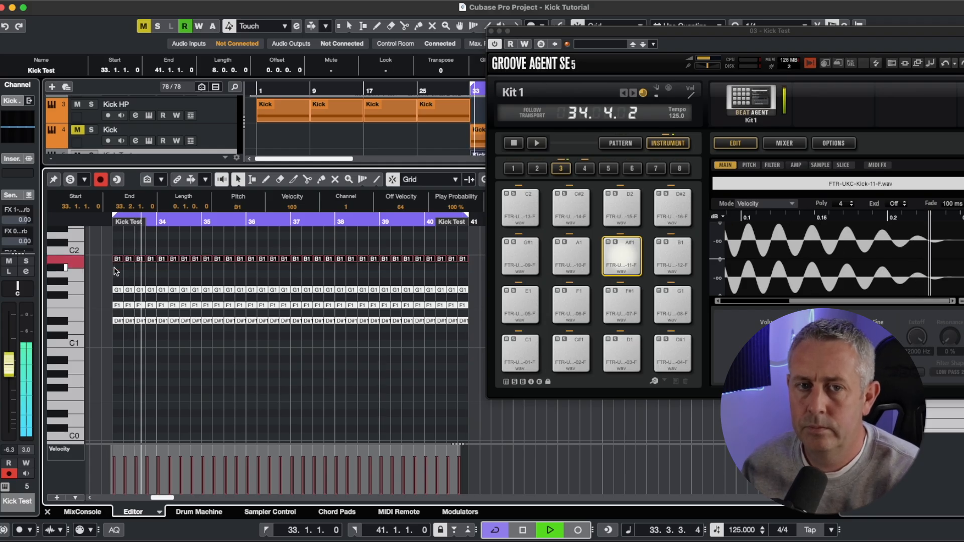
key("Up")
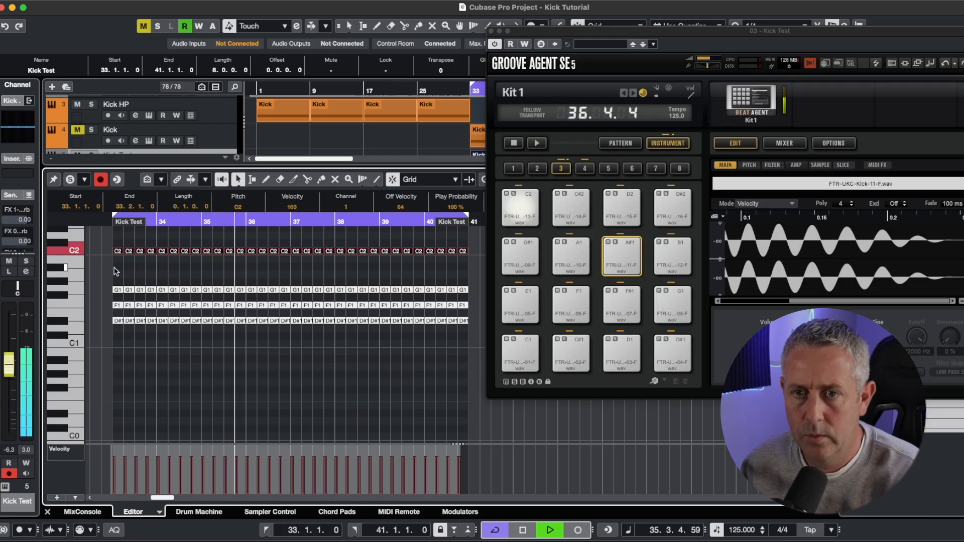
key("Up")
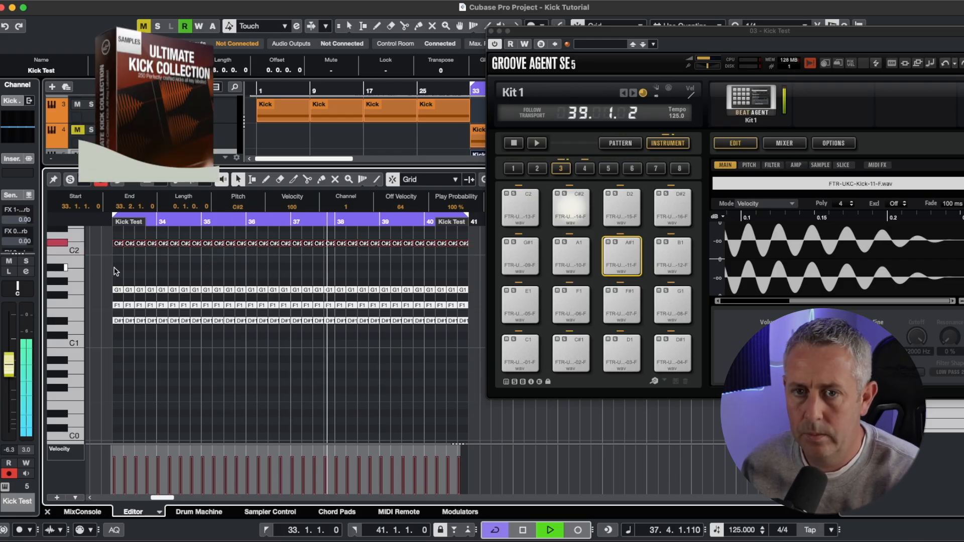
key("Up")
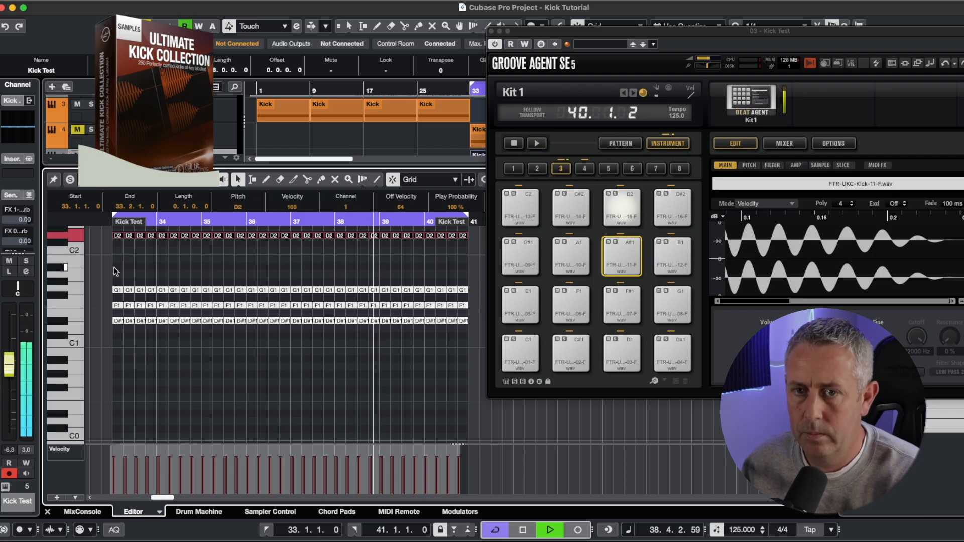
key("Up")
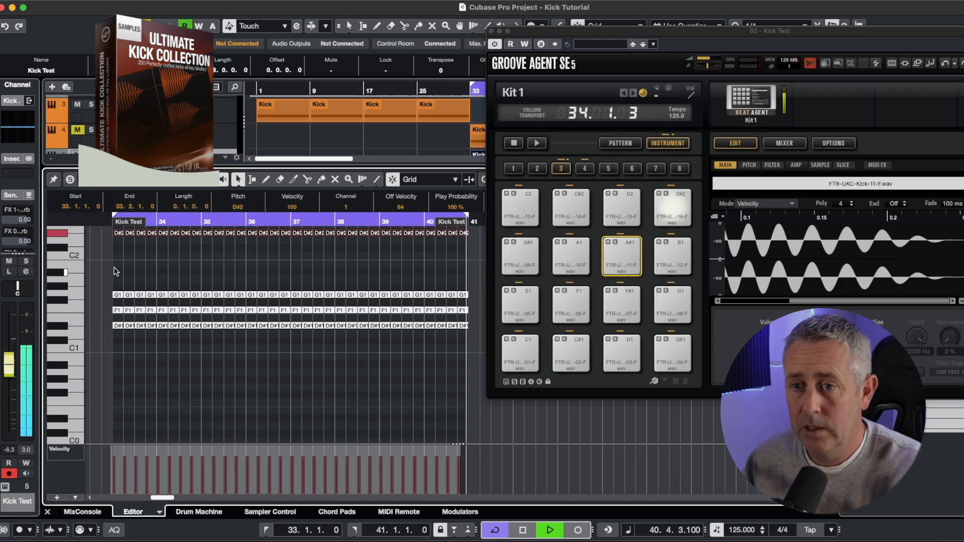
- Copy the D#2 notes up to F2, mute the D#2 notes, and select the whole F2 row
scroll(134, 290, "up", 2)
left_click_drag(468, 260, 120, 258)
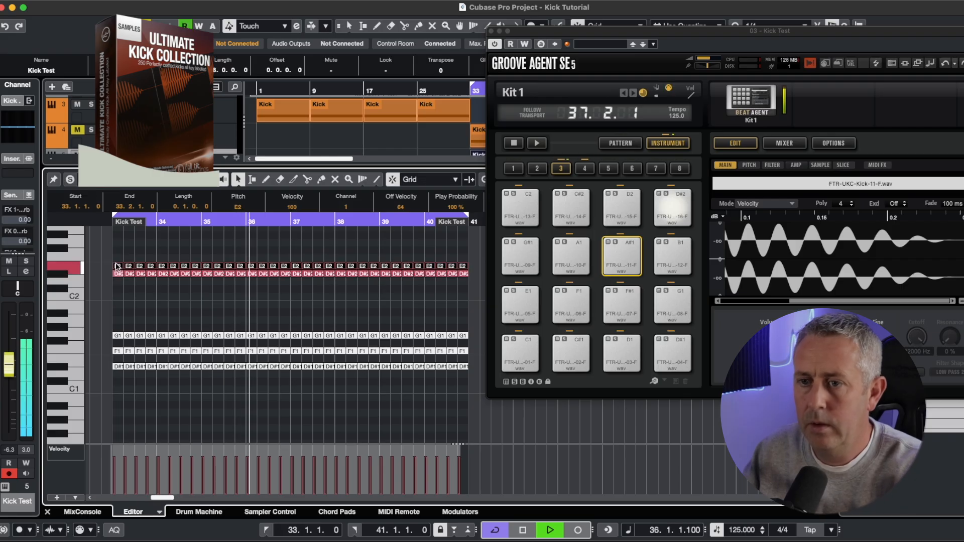
key("7")
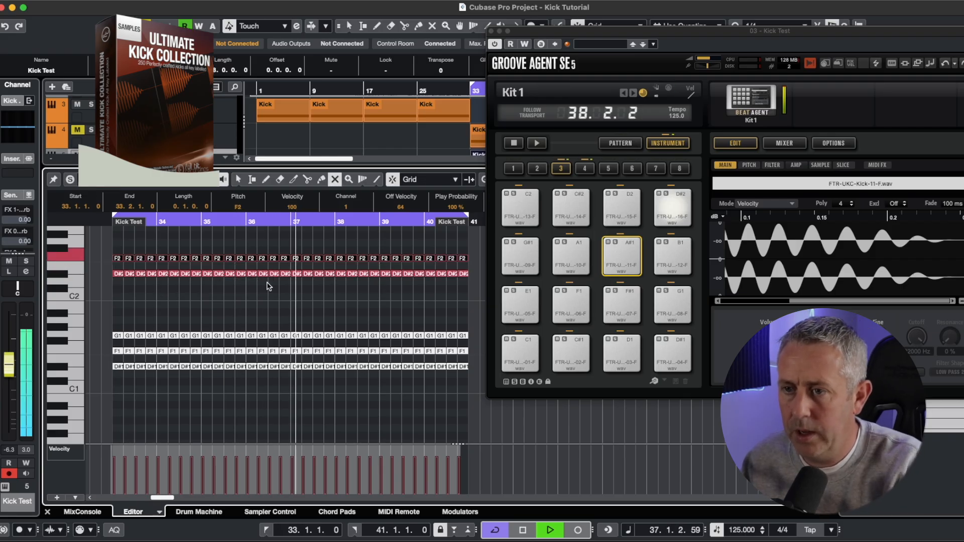
left_click_drag(108, 292, 381, 265)
key("1")
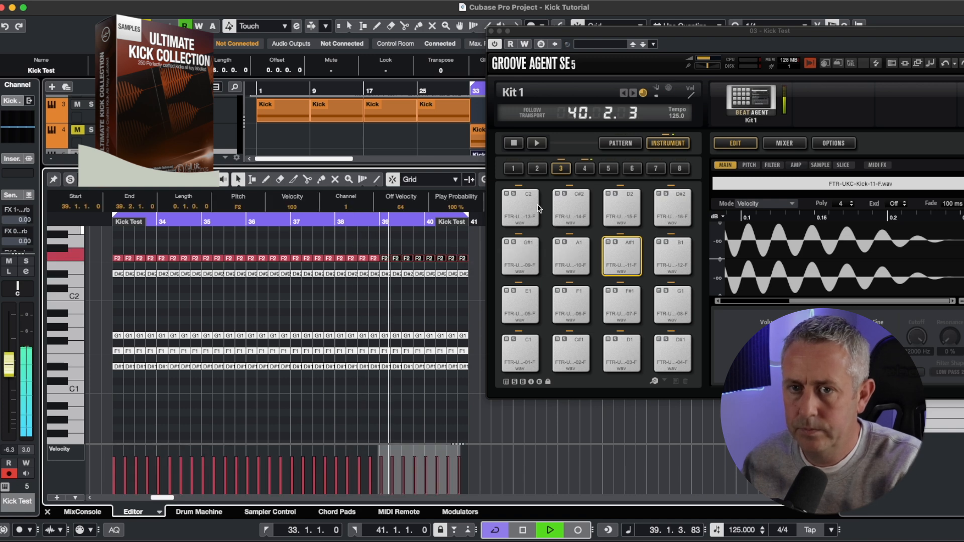
left_click_drag(470, 253, 114, 259)
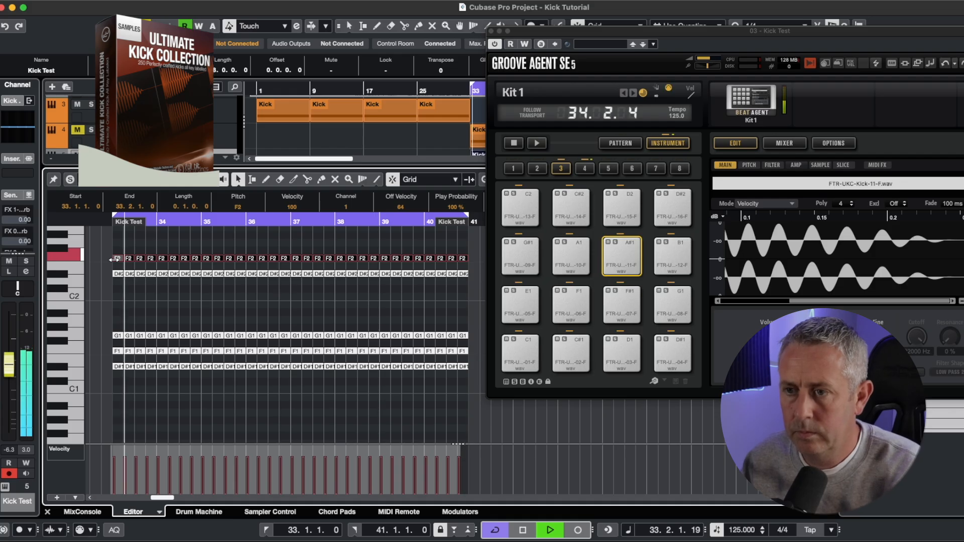
- Shift the F2 notes down to E2 and back up by semitones to G2, comparing the kicks in the running loop
key("Down")
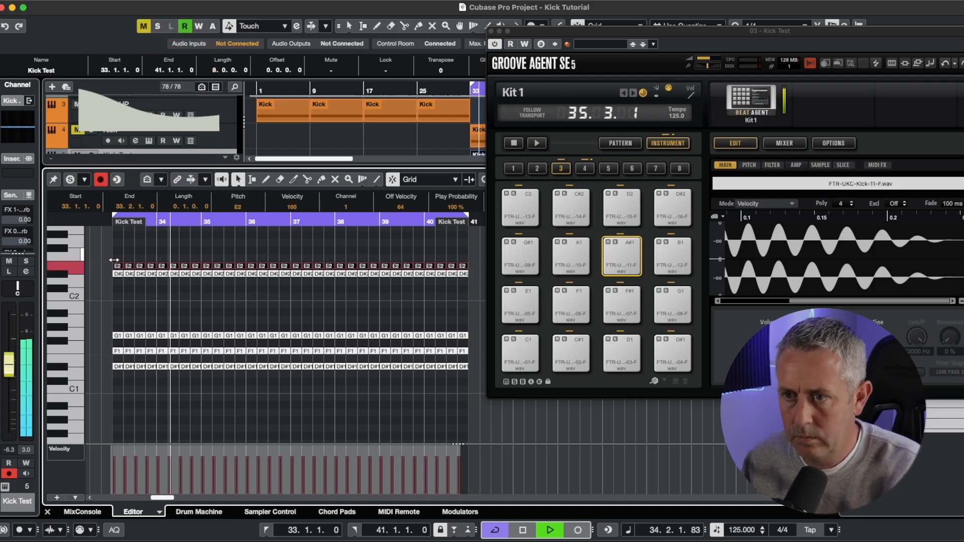
key("Up")
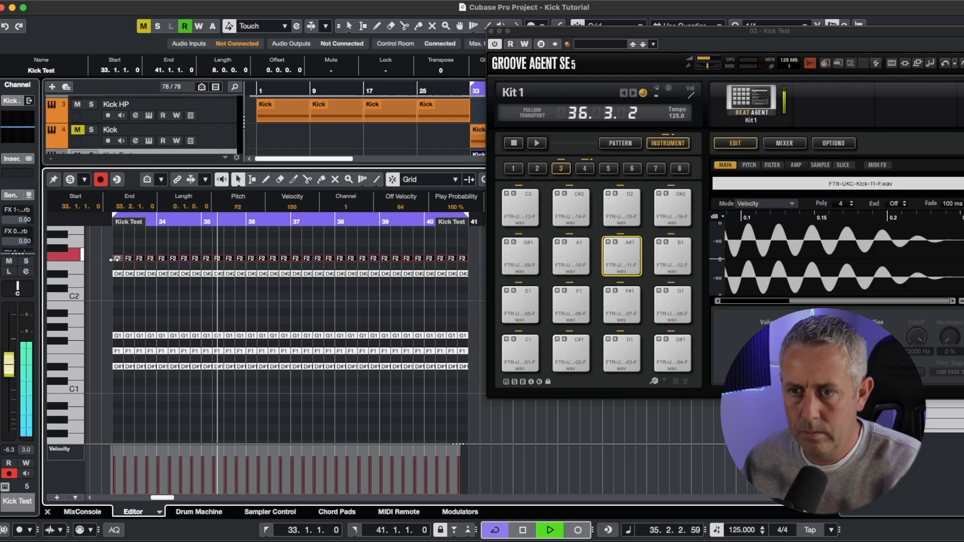
key("Up")
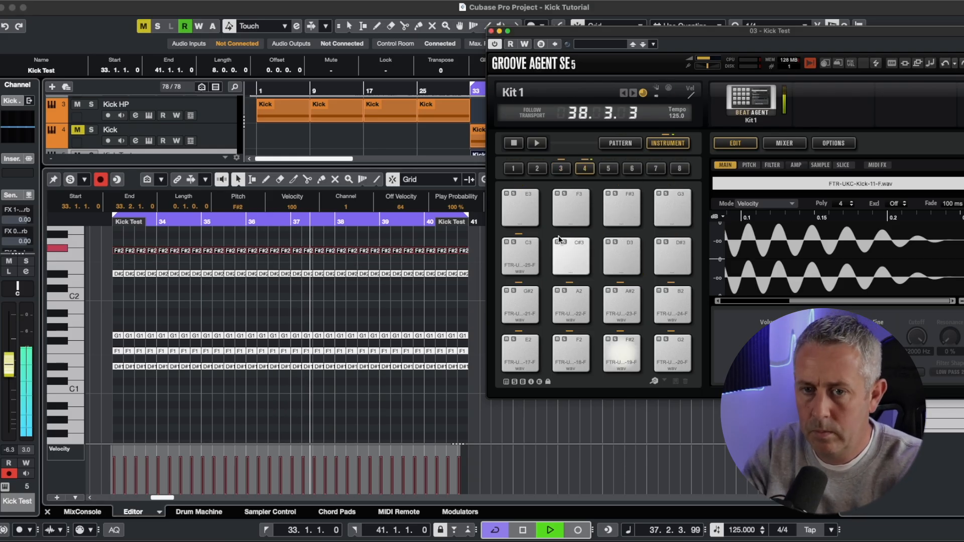
left_click(344, 261)
left_click_drag(472, 239, 103, 260)
key("Up")
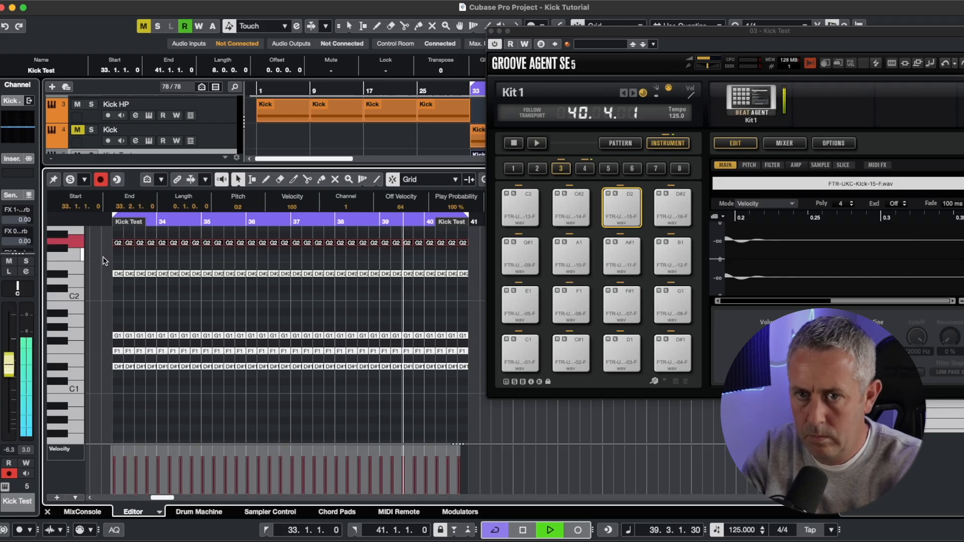
- Show pad bank 4 in Groove Agent SE and move the row of G2 notes up to G#2 to audition its kick
left_click(584, 170)
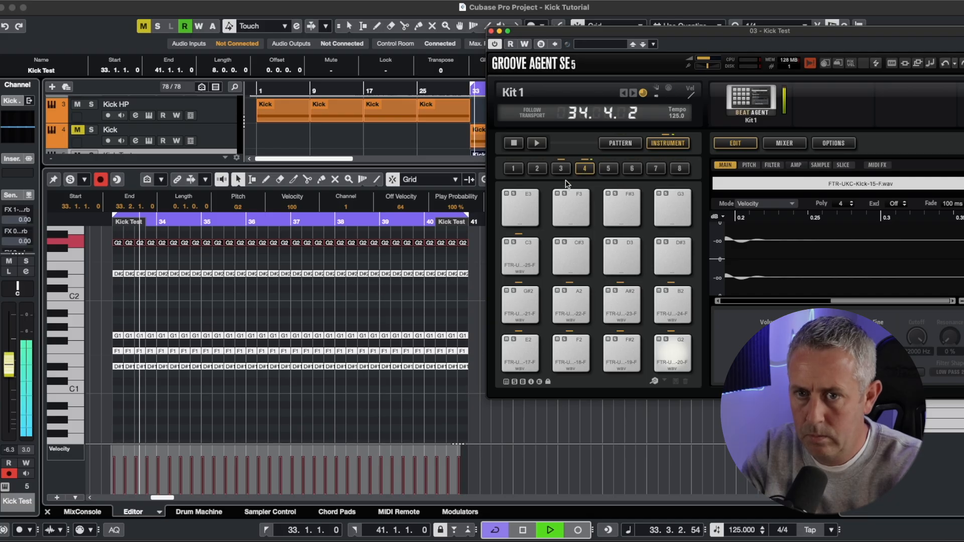
left_click(420, 262)
left_click_drag(125, 254, 476, 243)
key("Up")
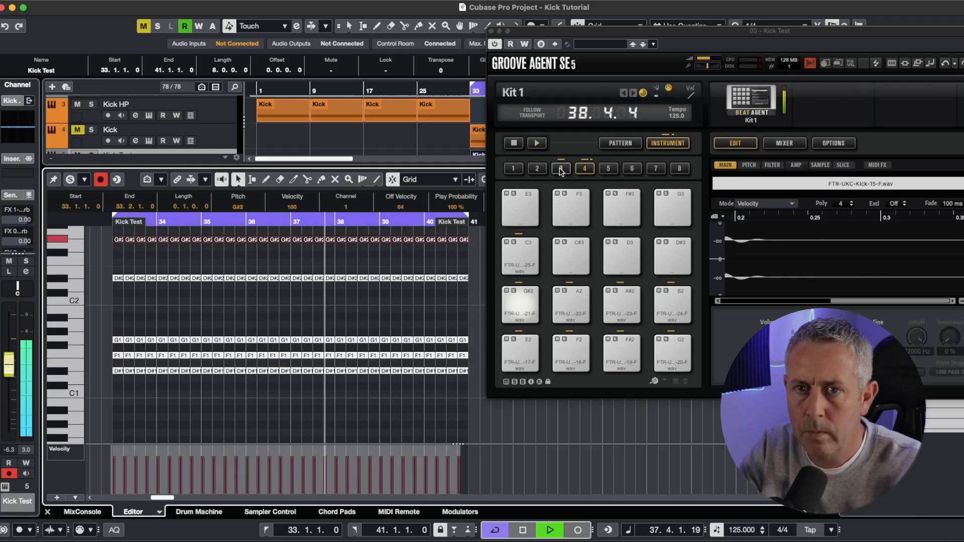
- Select the whole row of G#2 notes and raise it by semitones to C3, auditioning each kick pad
left_click(622, 206)
left_click(622, 354)
left_click(369, 255)
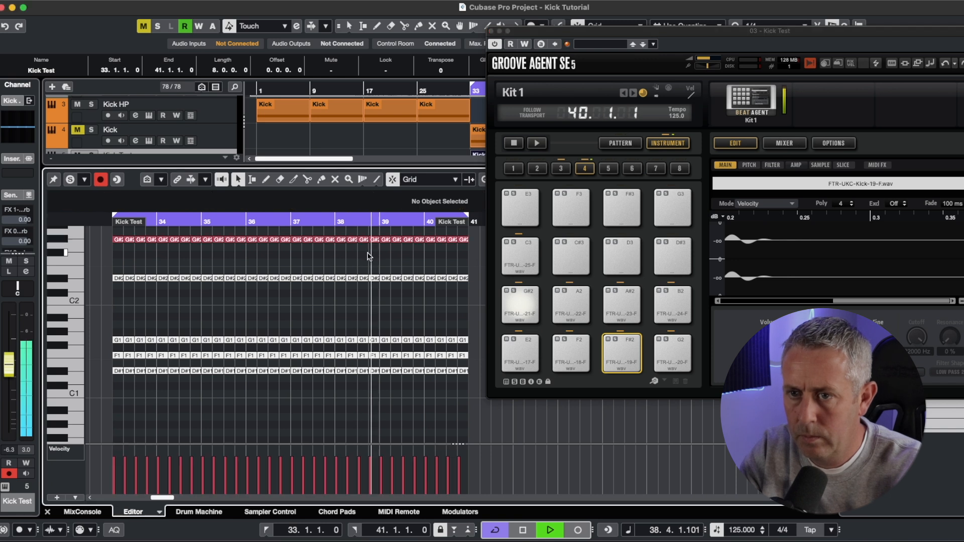
left_click_drag(108, 262, 472, 235)
key("Up")
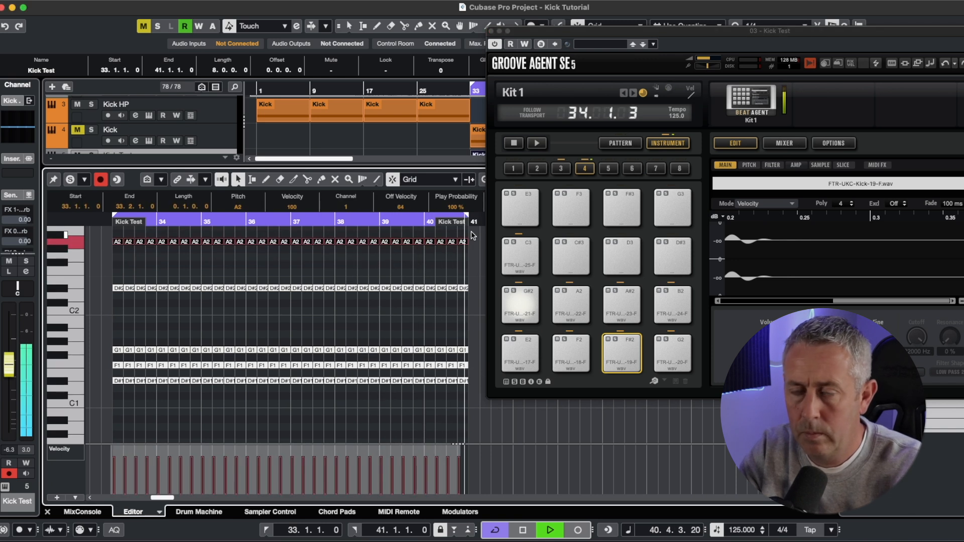
key("Up")
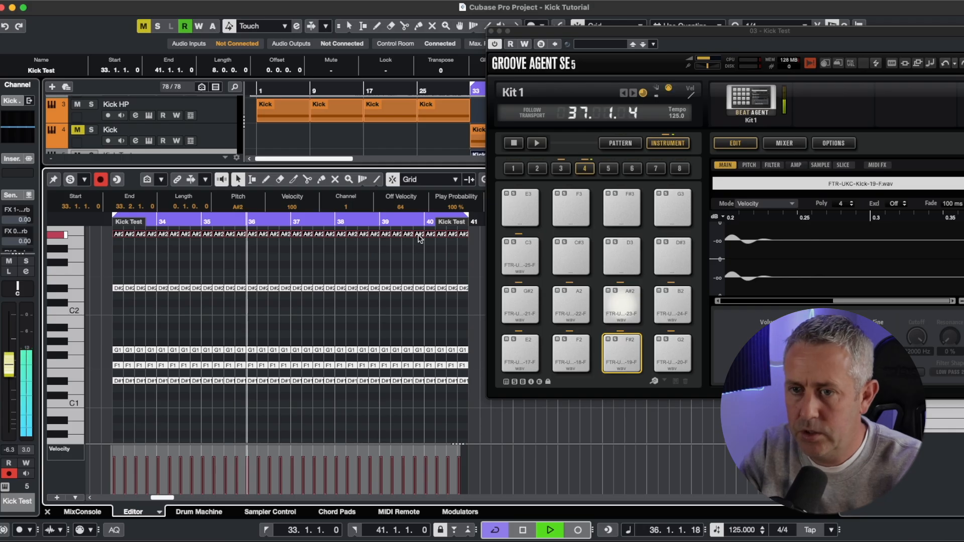
key("Up")
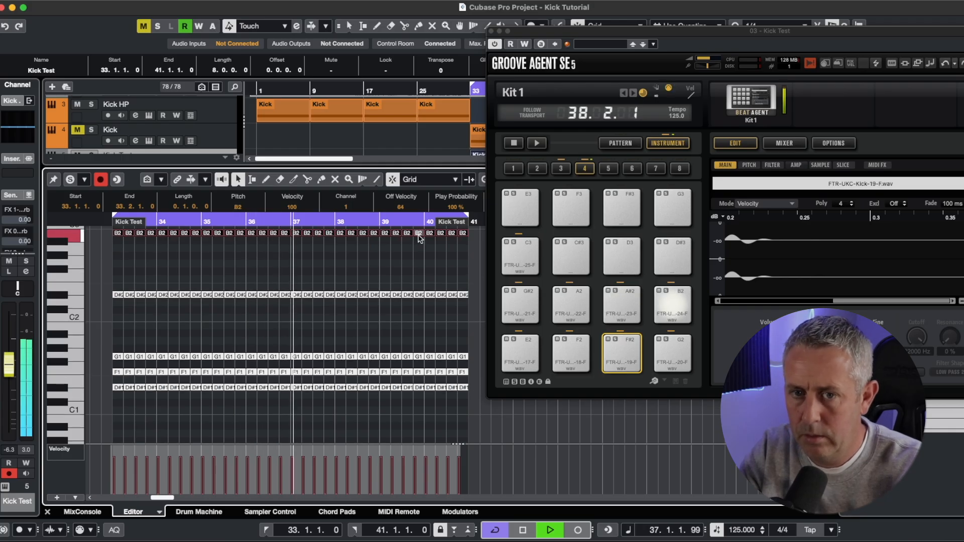
key("Up")
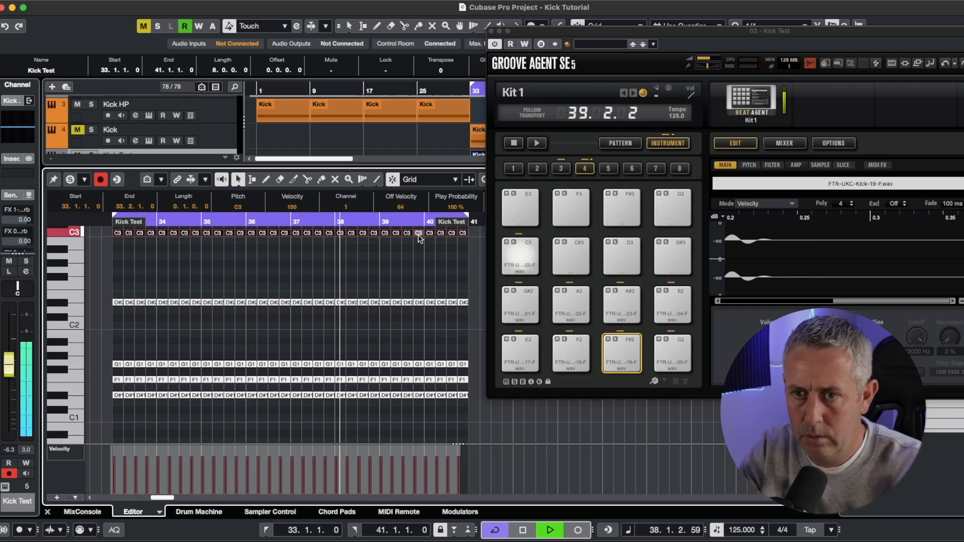
- Lower the row of C3 notes by semitones to A#2, stop the loop and deselect the notes
key("Down")
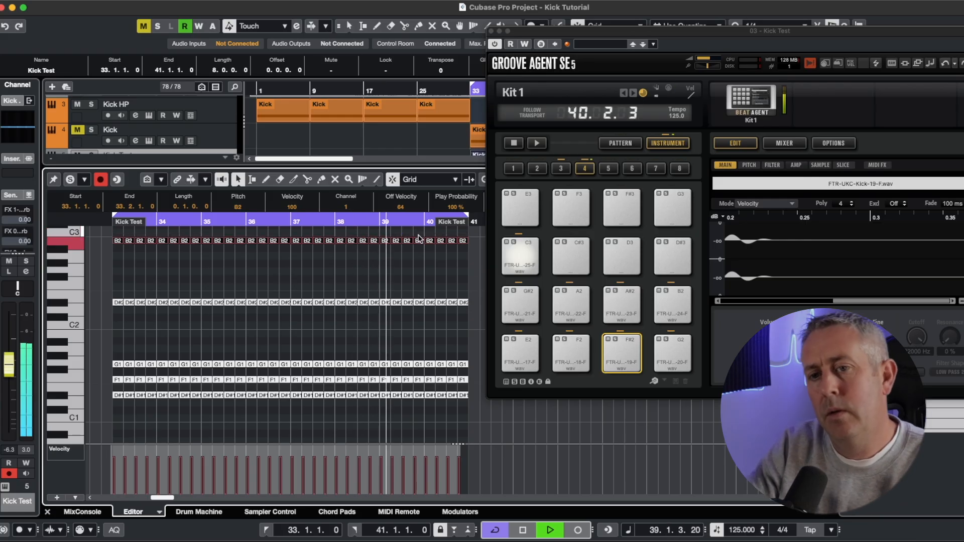
key("Down")
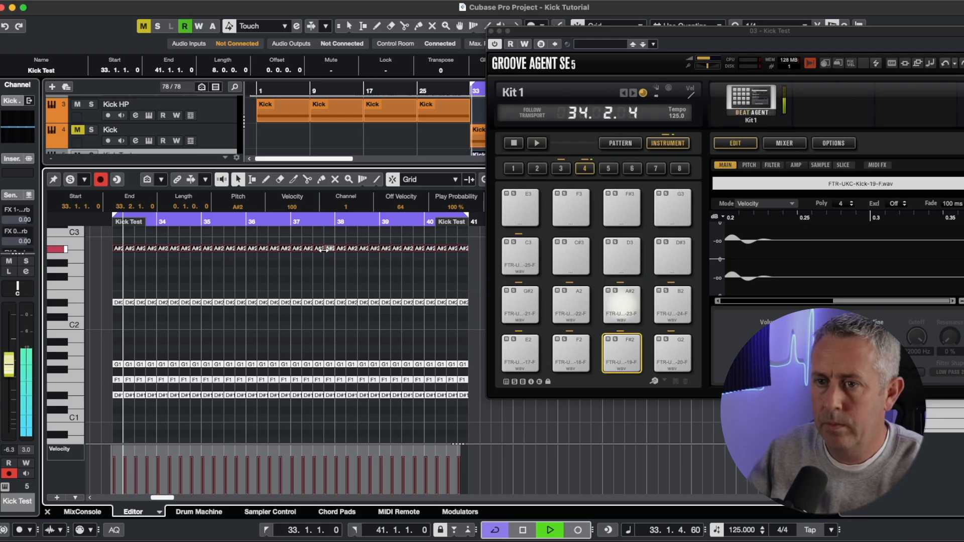
key("space")
left_click(296, 273)
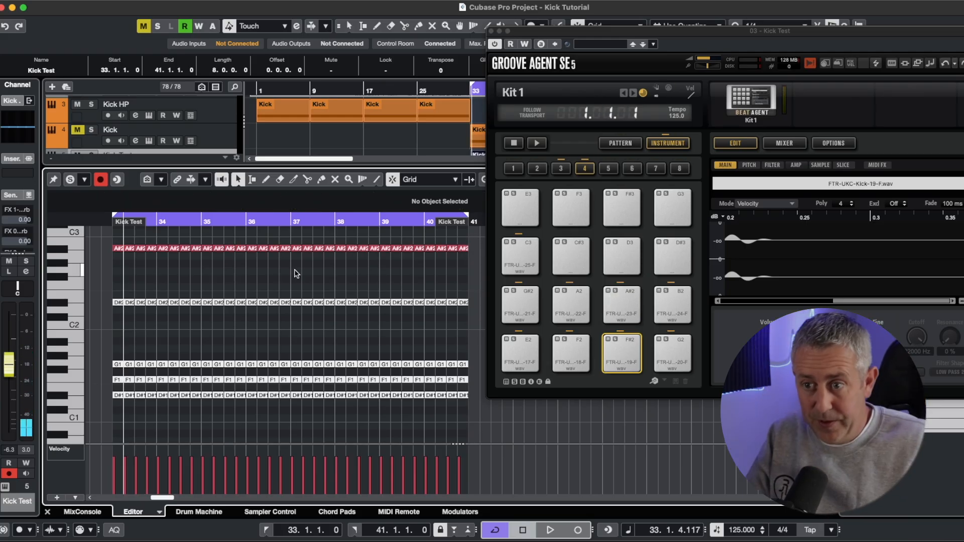
- Activate the Mute tool in the key editor, return to the loop start and close the Groove Agent window
right_click(179, 270)
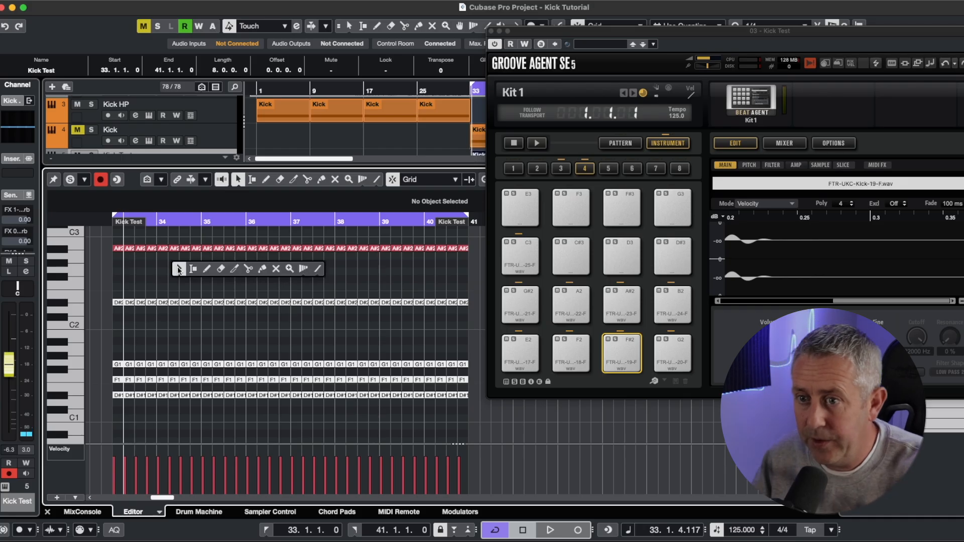
left_click(275, 269)
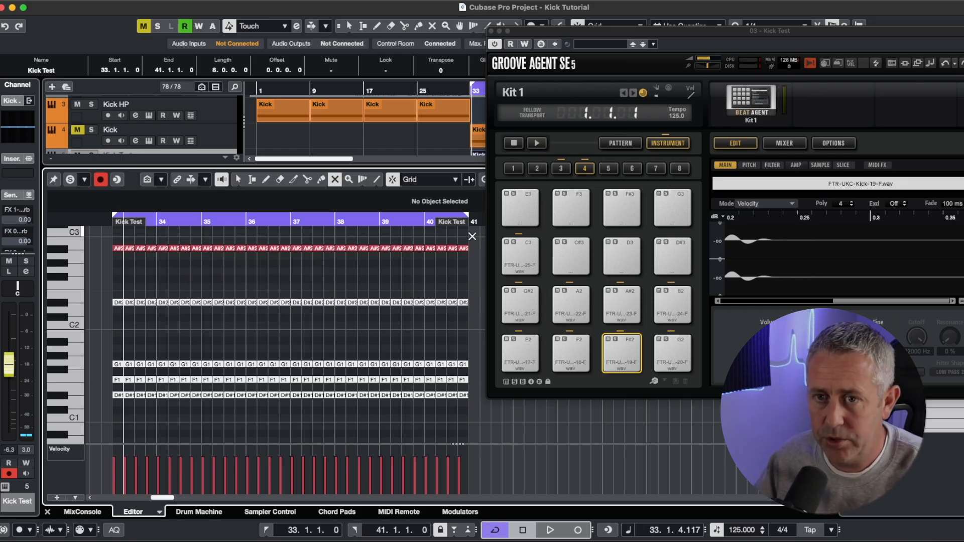
key("KP_1")
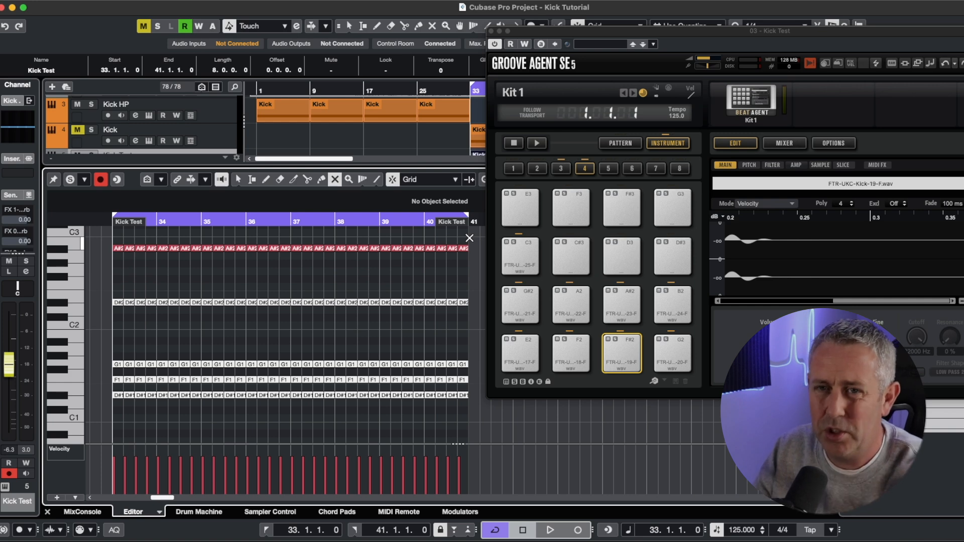
left_click(492, 31)
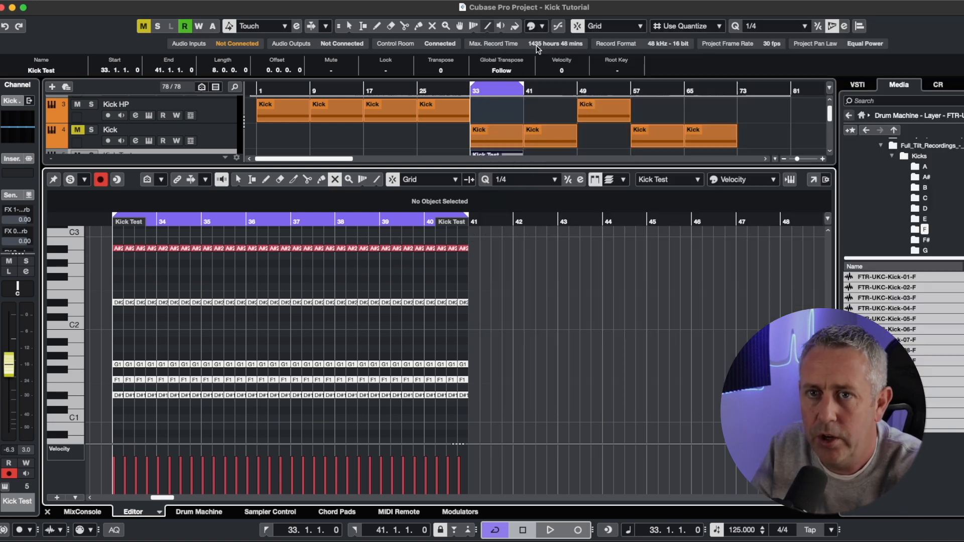
- Play the loop and duplicate the Kick Test part so the copy starts at bar 41
scroll(554, 119, "down", 1)
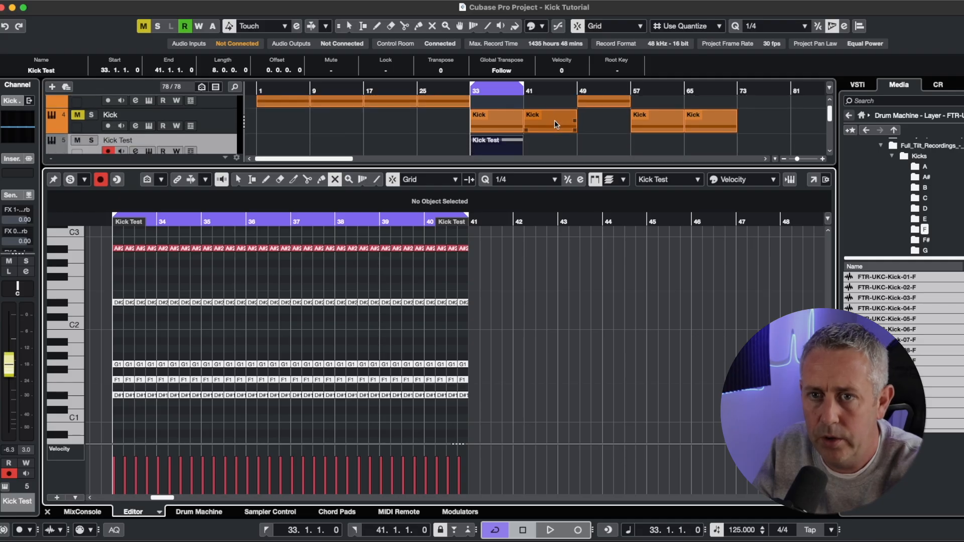
key("space")
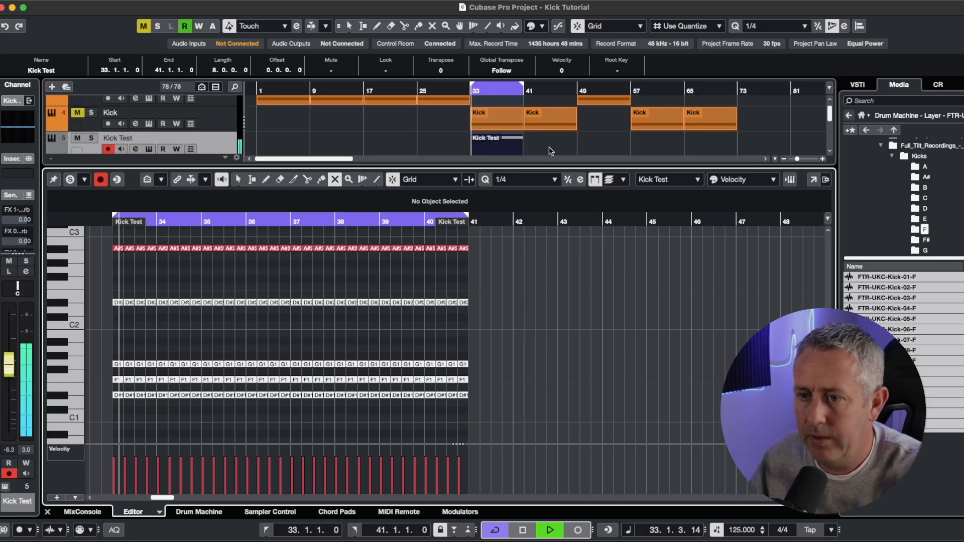
left_click(499, 143)
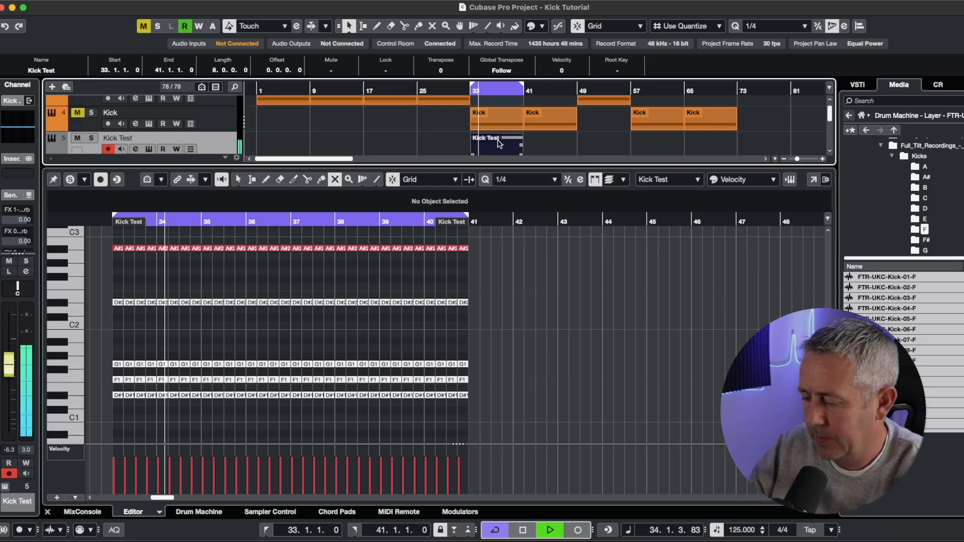
key("super+d")
- Extend the loop range to bar 49 and set the quantize value to 1/1
left_click(580, 92, "alt")
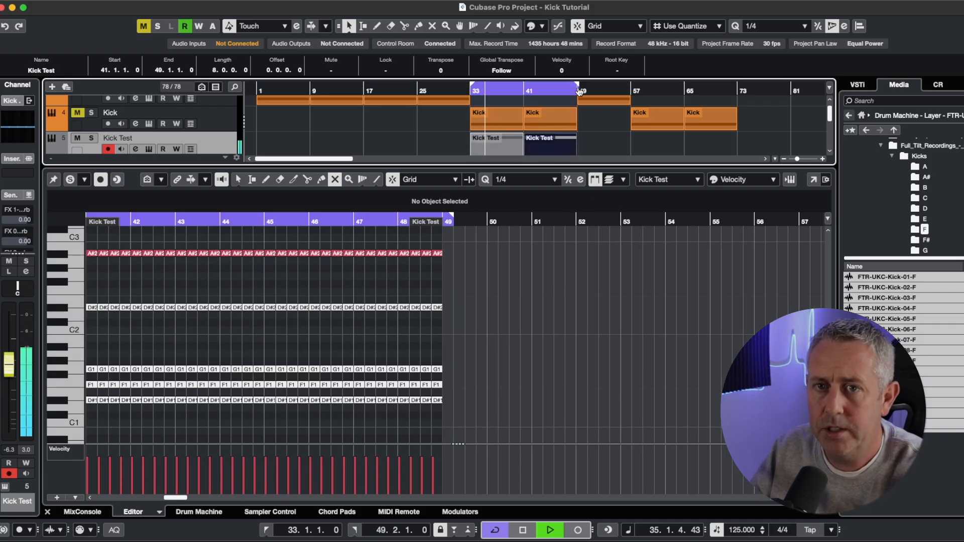
left_click(770, 28)
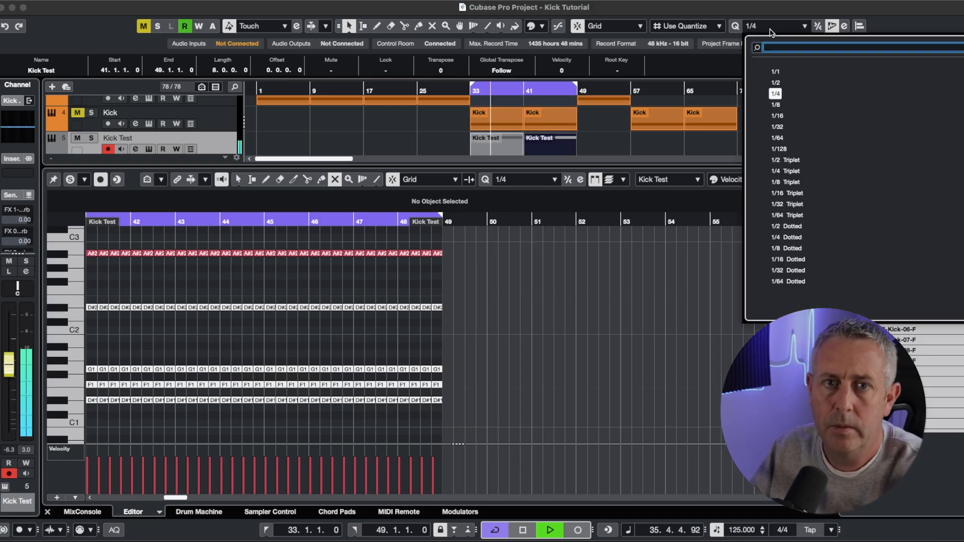
left_click(774, 72)
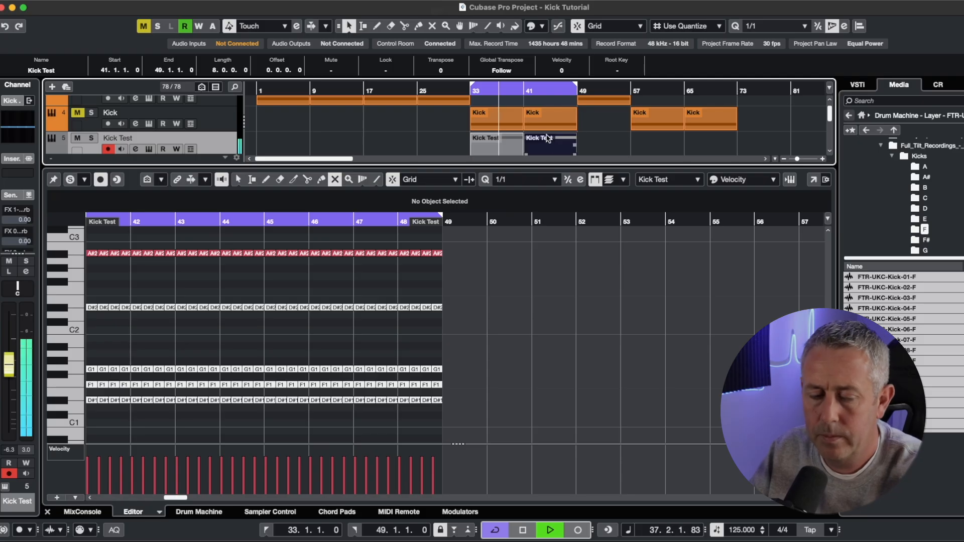
- Mute the A#2 notes and unmute the D#2 notes in the duplicated part using the Mute tool
left_click(547, 284)
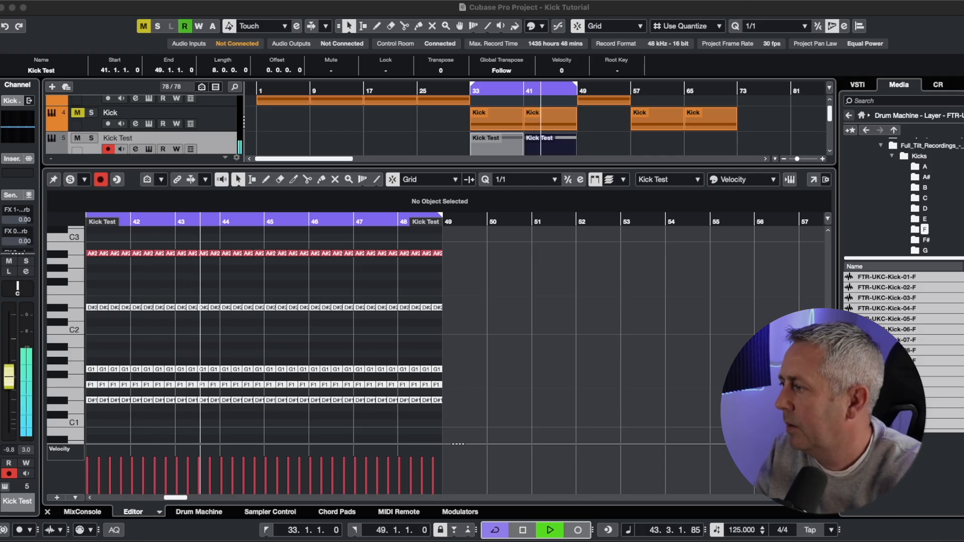
right_click(312, 276)
left_click(410, 274)
left_click_drag(491, 242, 94, 321)
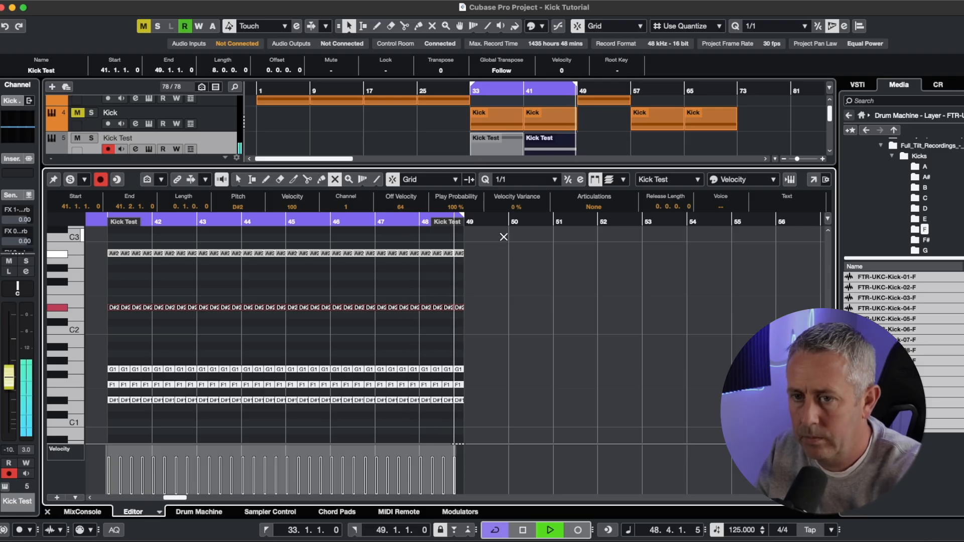
- Select the muted row of A#2 notes in the duplicated part and delete it
right_click(345, 275)
left_click(275, 276)
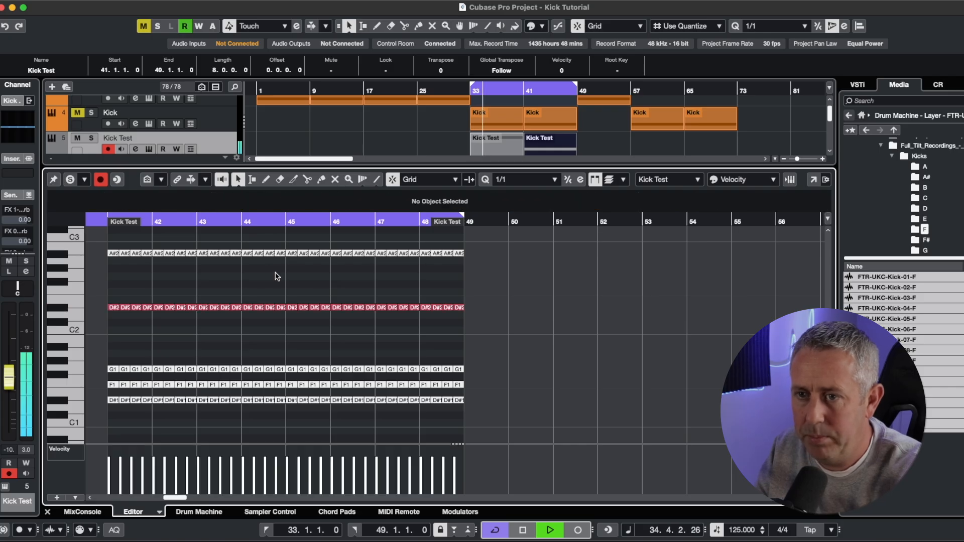
left_click_drag(94, 245, 463, 271)
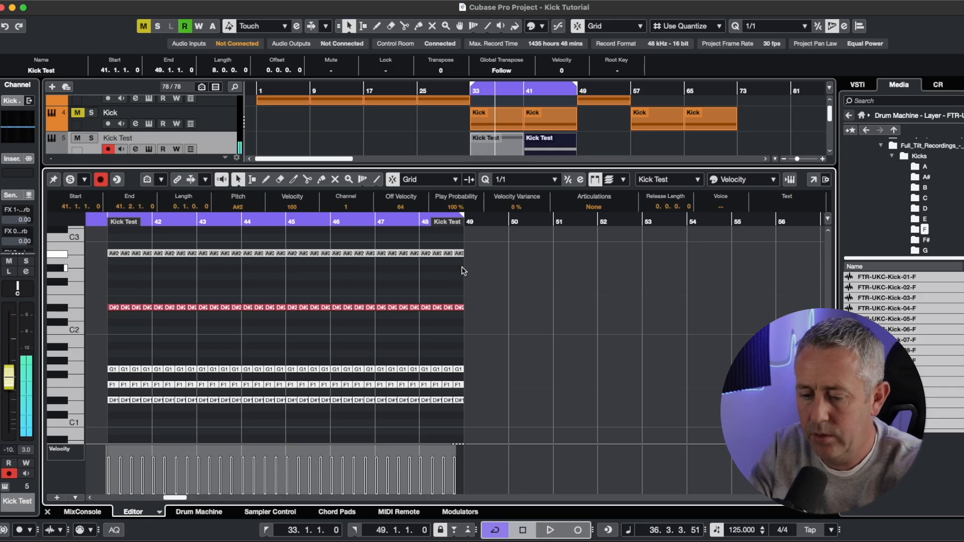
key("Delete")
- Mute the D#2 notes and unmute the G1 notes in the duplicated part
scroll(452, 311, "down", 1)
right_click(449, 321)
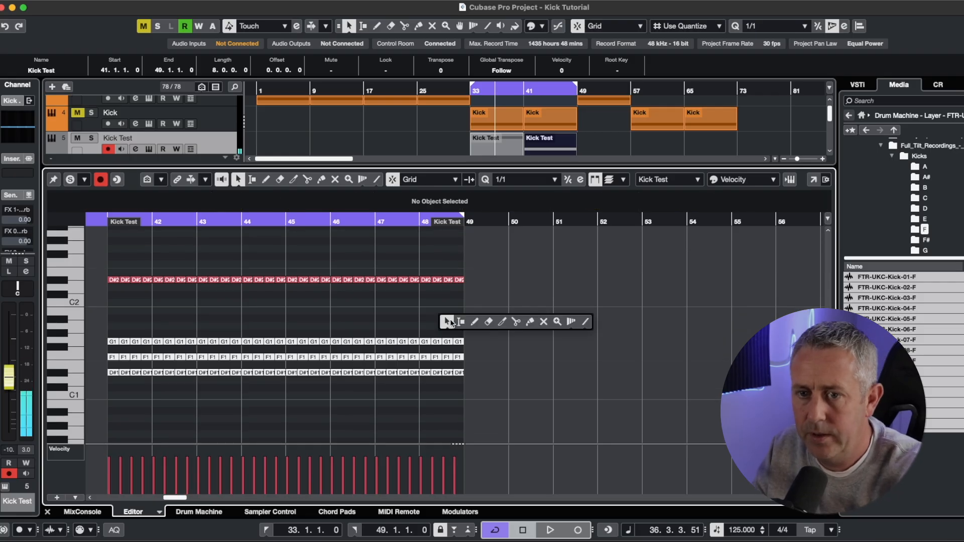
left_click(541, 324)
left_click_drag(527, 261, 95, 346)
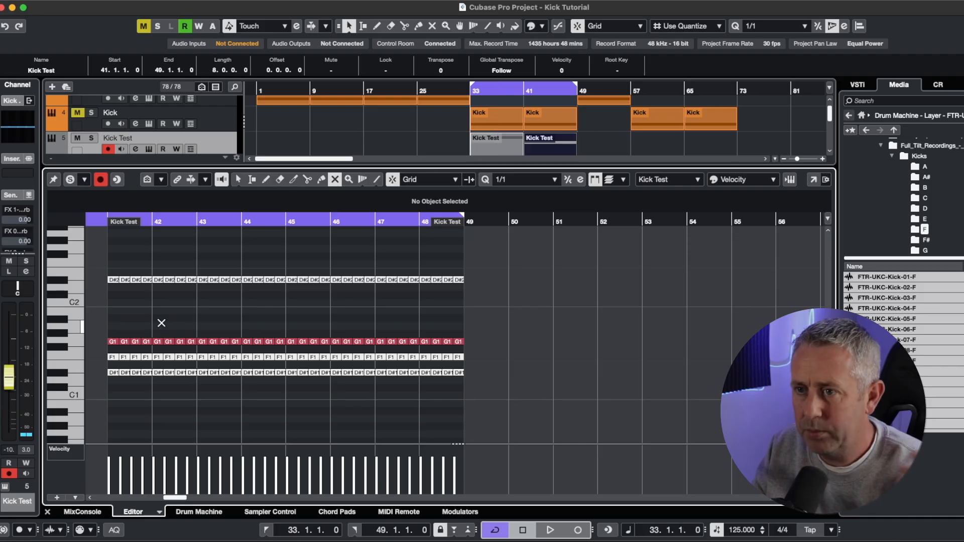
- Join the two Kick Test parts into one spanning bars 33 to 49, with only the F1 notes audible
left_click(530, 91)
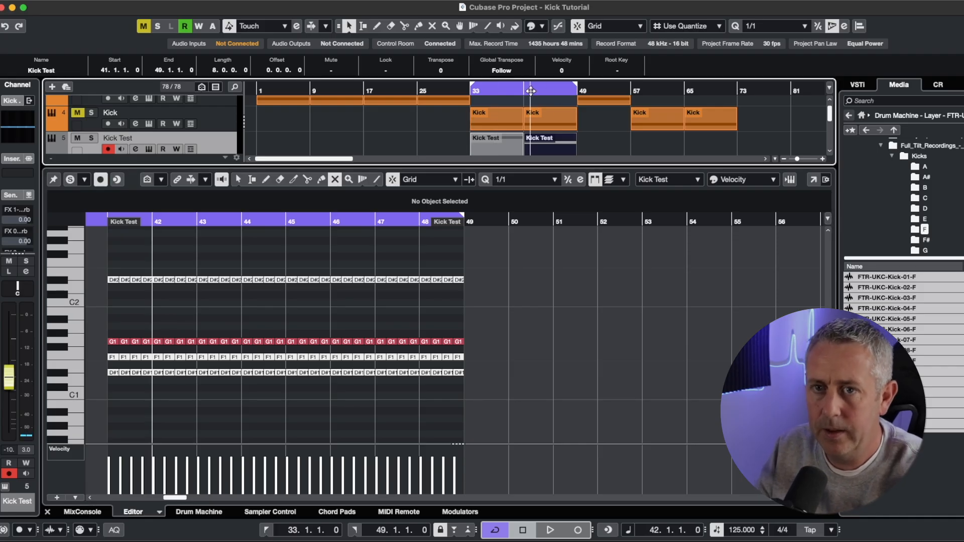
key("ctrl+z")
key("3")
key("g")
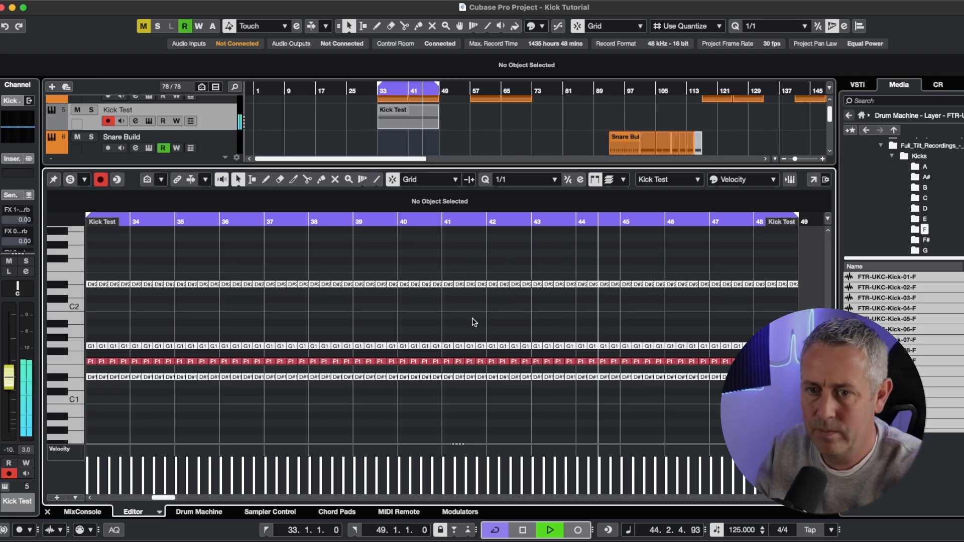
- Toggle the mute state of the F1 and D#1 rows to compare their kicks, leaving D#1 audible
key("g")
right_click(454, 324)
left_click(552, 323)
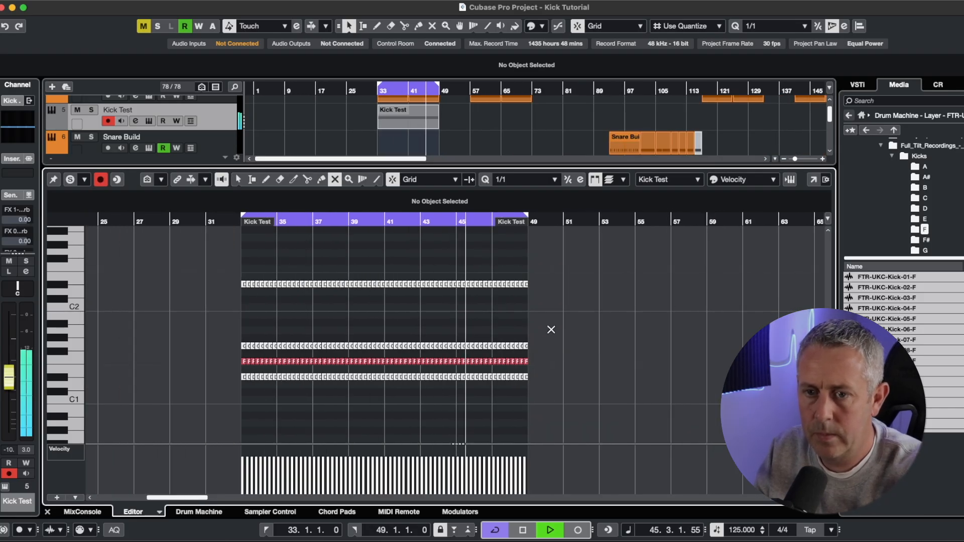
left_click_drag(562, 354, 222, 383)
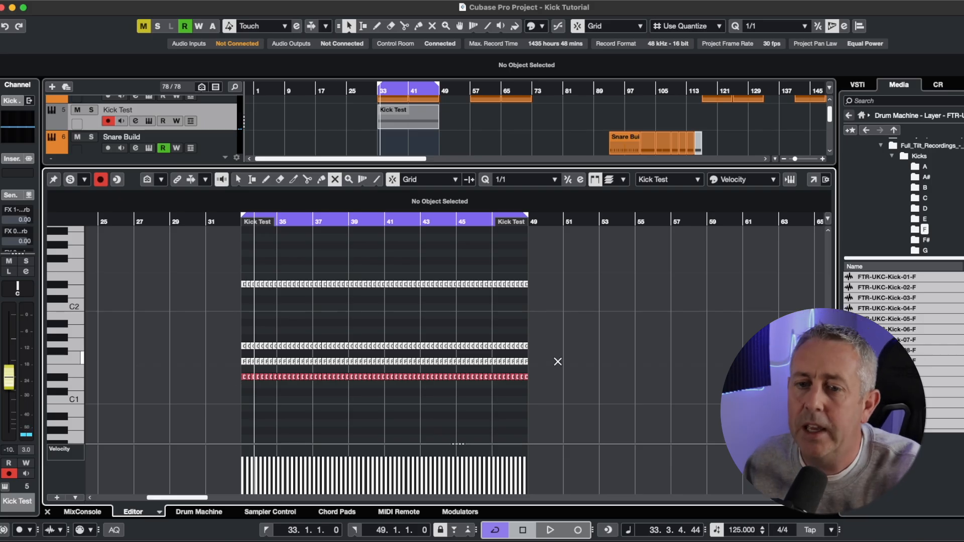
left_click_drag(550, 356, 194, 395)
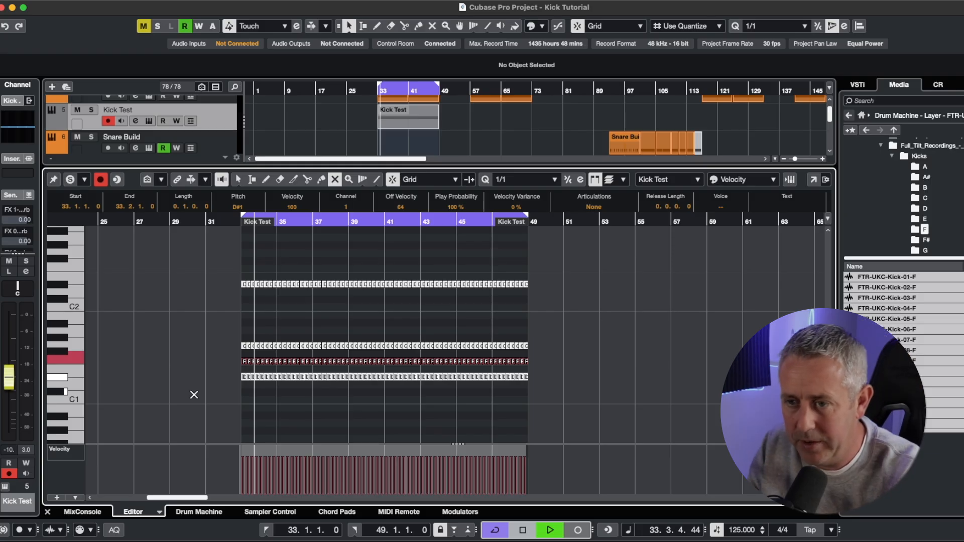
left_click_drag(565, 356, 224, 390)
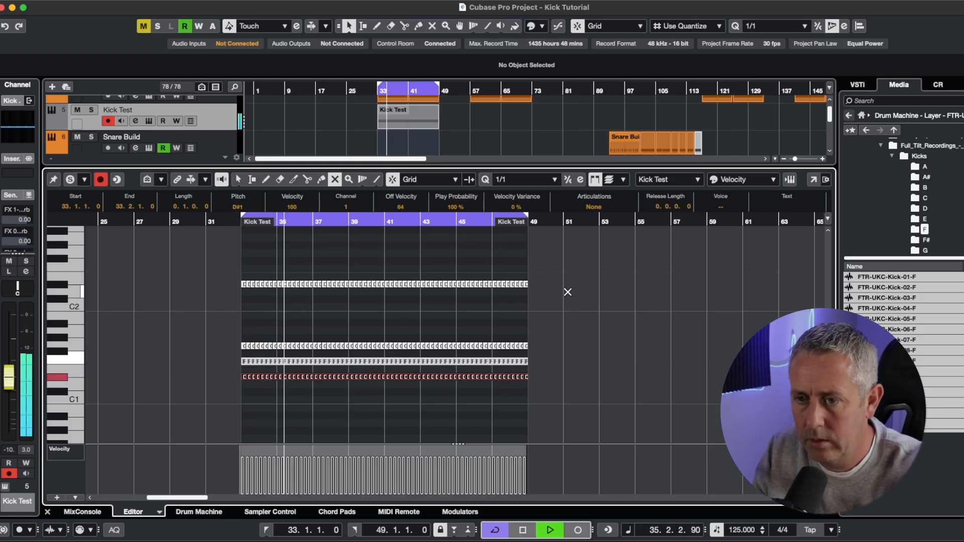
- Mute the D#1 notes and unmute the D#2 notes to audition that kick in the loop
left_click(584, 273)
left_click_drag(584, 273, 213, 333)
left_click(427, 389)
left_click_drag(427, 389, 542, 369)
left_click(631, 354)
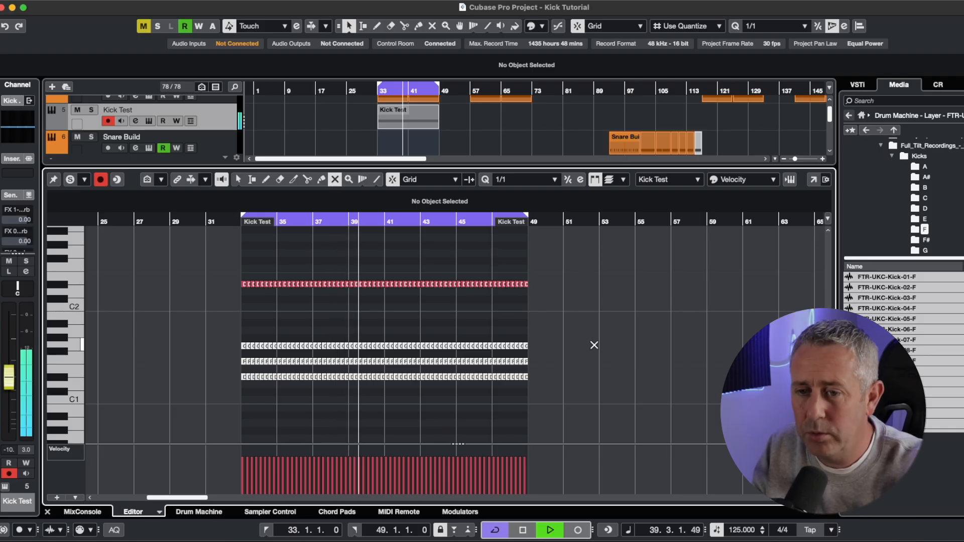
- Pause the loop to mute the D#2 notes and unmute the G1 notes, and resume playback to audition G1
key("space")
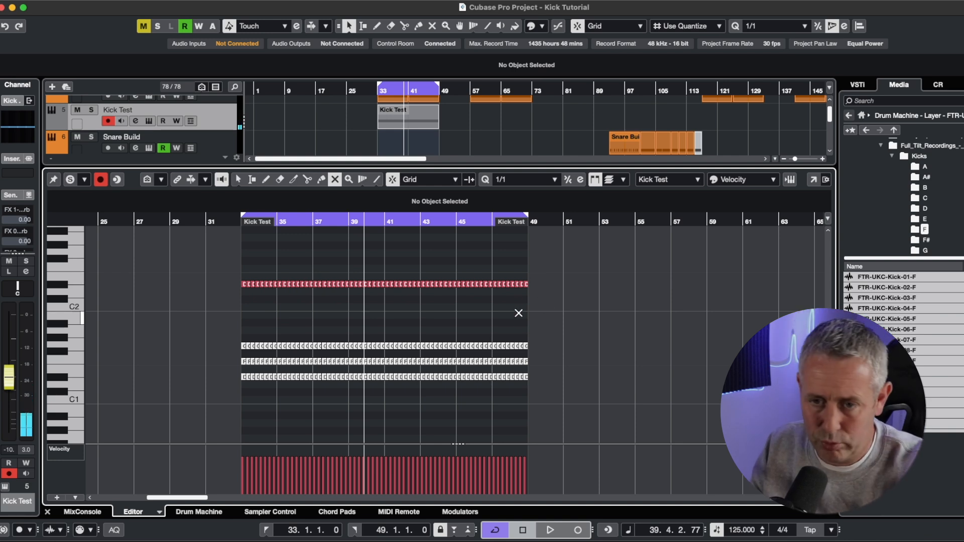
left_click_drag(568, 270, 572, 348)
key("space")
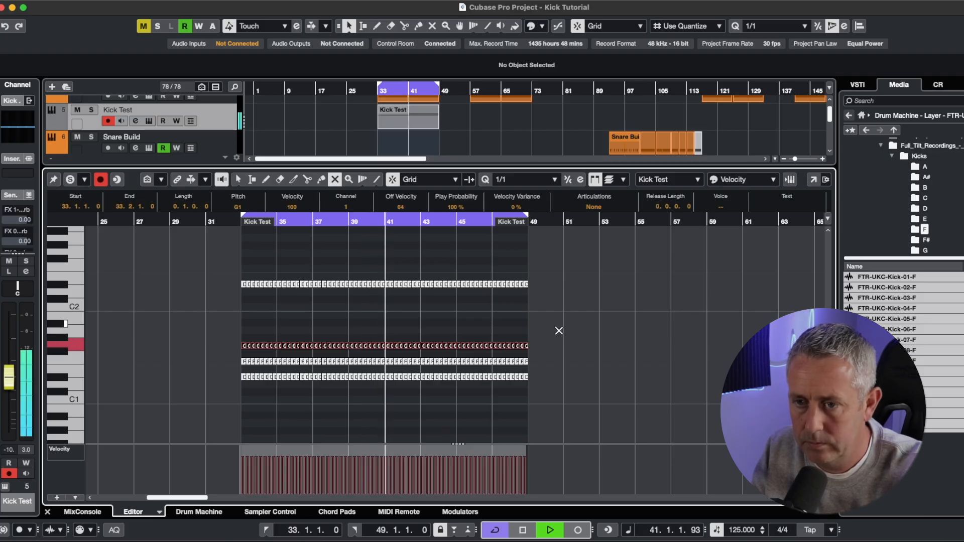
- Stop the loop and delete the whole row of G1 notes
key("space")
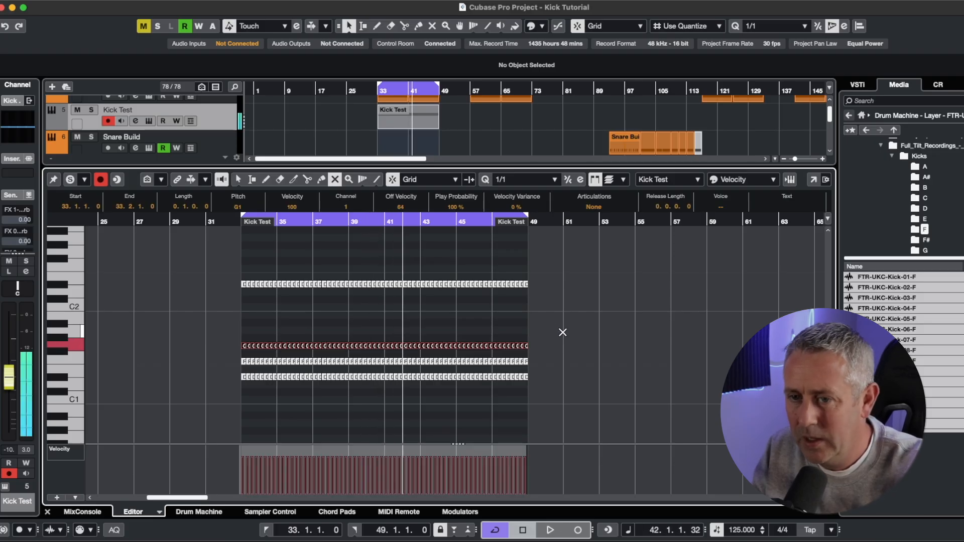
left_click_drag(569, 338, 184, 353)
key("Delete")
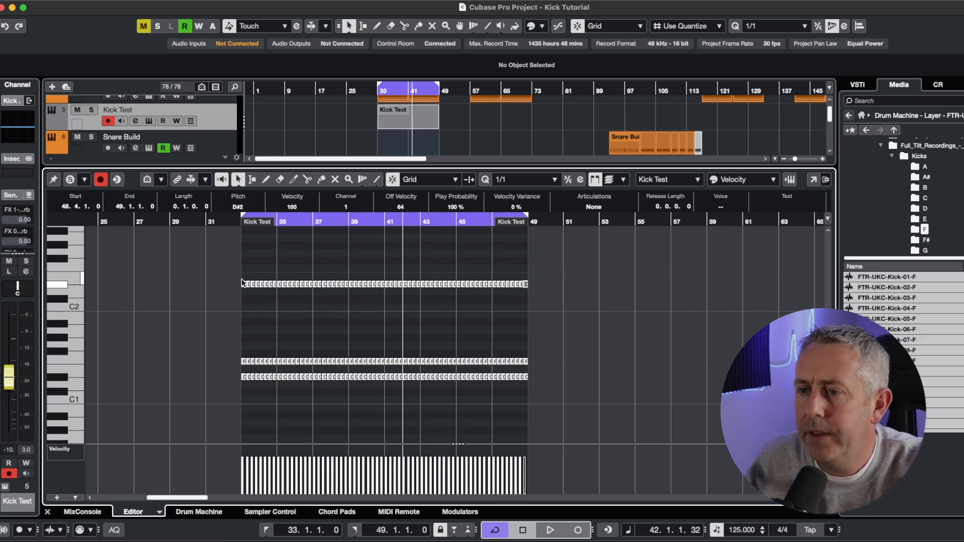
- Unmute the D#2 notes with the Mute tool and return to the full arrangement
left_click(592, 311)
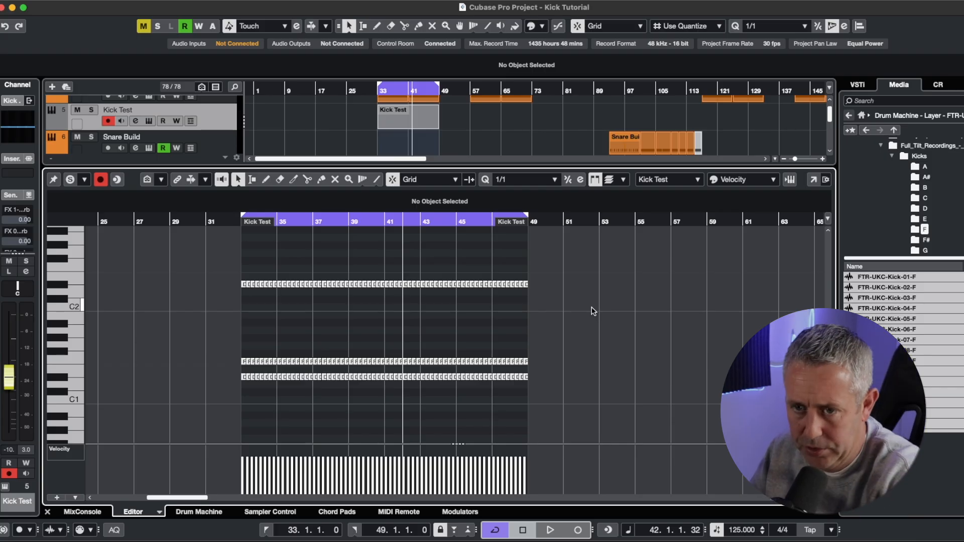
right_click(668, 293)
left_click(695, 292)
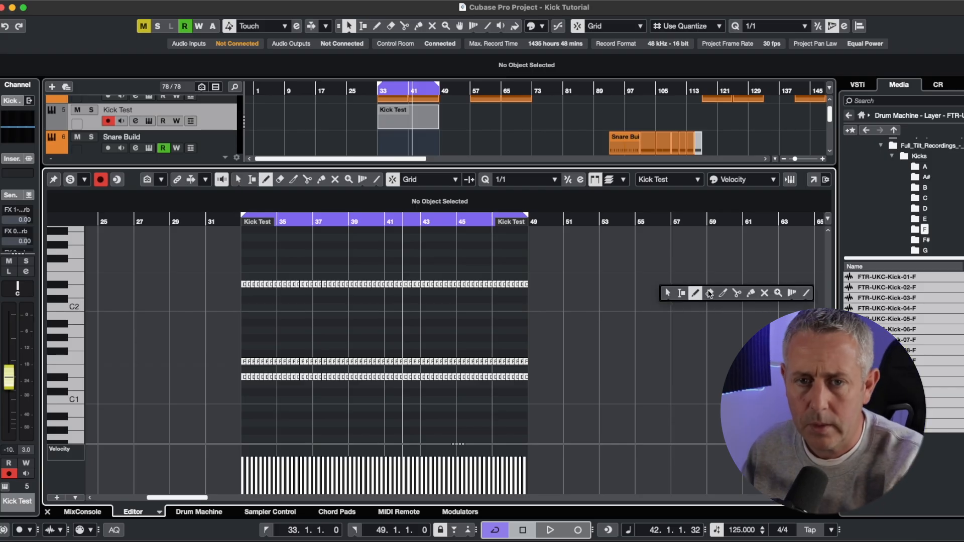
left_click(765, 293)
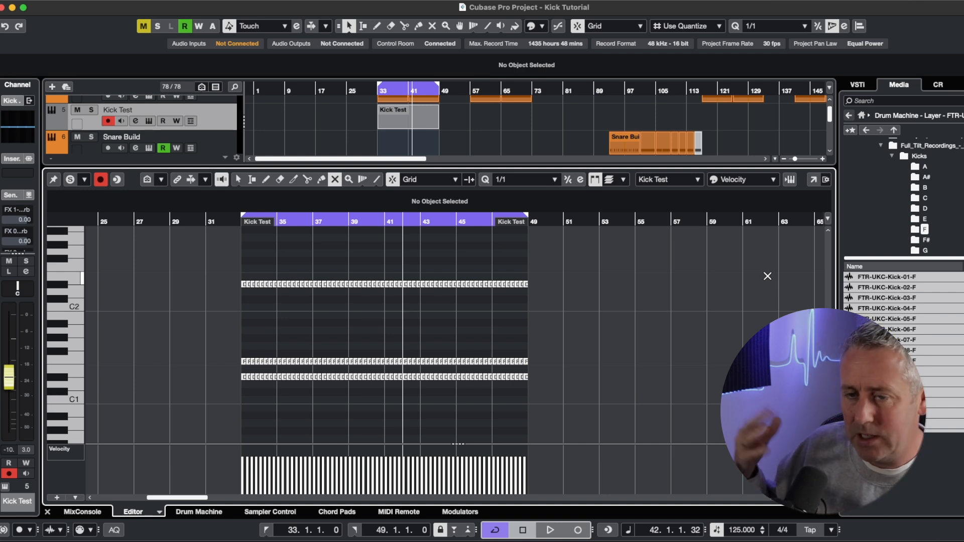
left_click_drag(623, 266, 198, 288)
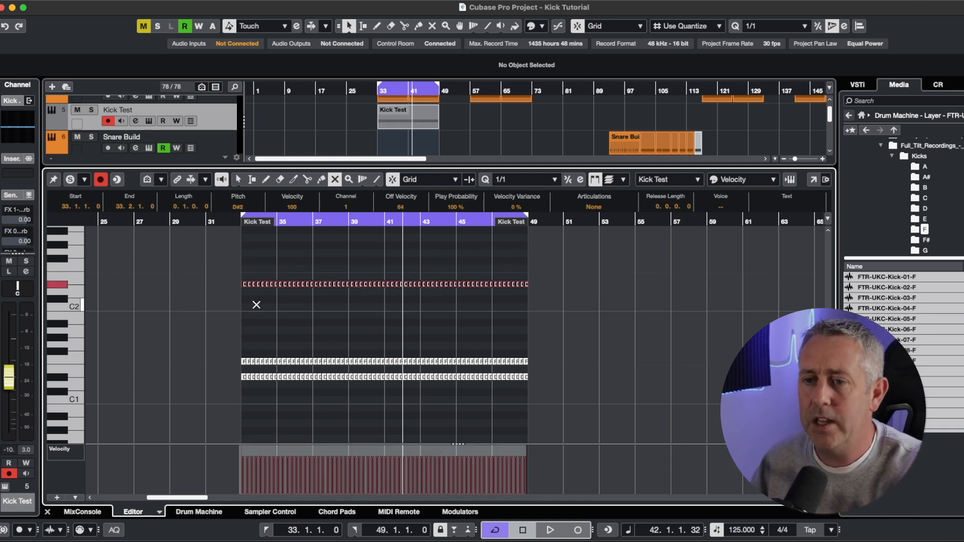
key("alt+super+e")
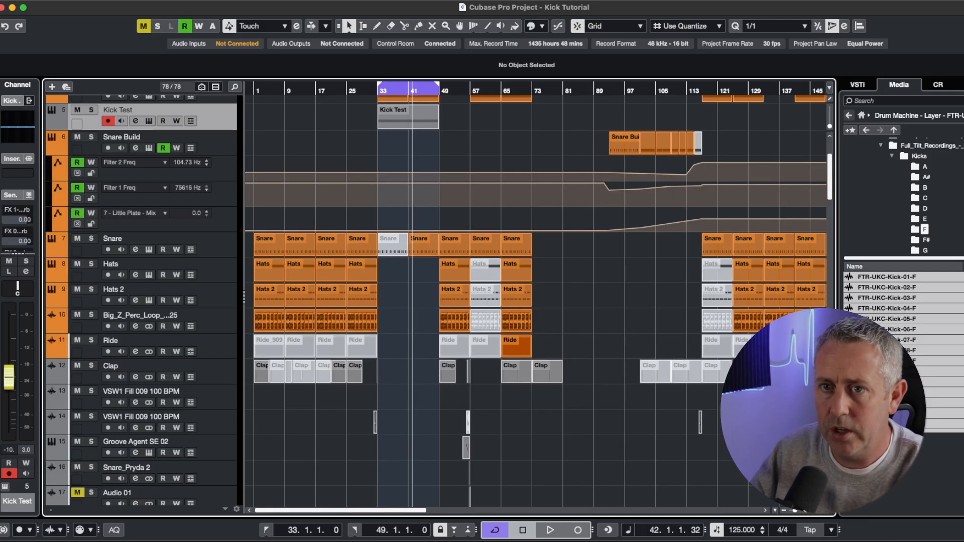
- Copy the Kick Test clip from bar 33 to bar 57, set the loop range to the copy and play it from the start
right_click(686, 113)
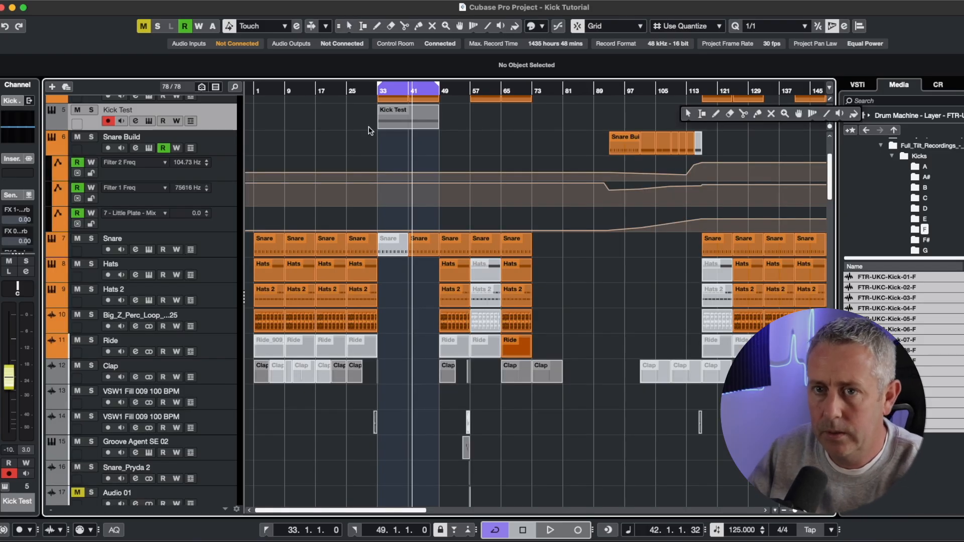
left_click(412, 122)
left_click_drag(400, 125, 492, 129)
key("p")
key("l")
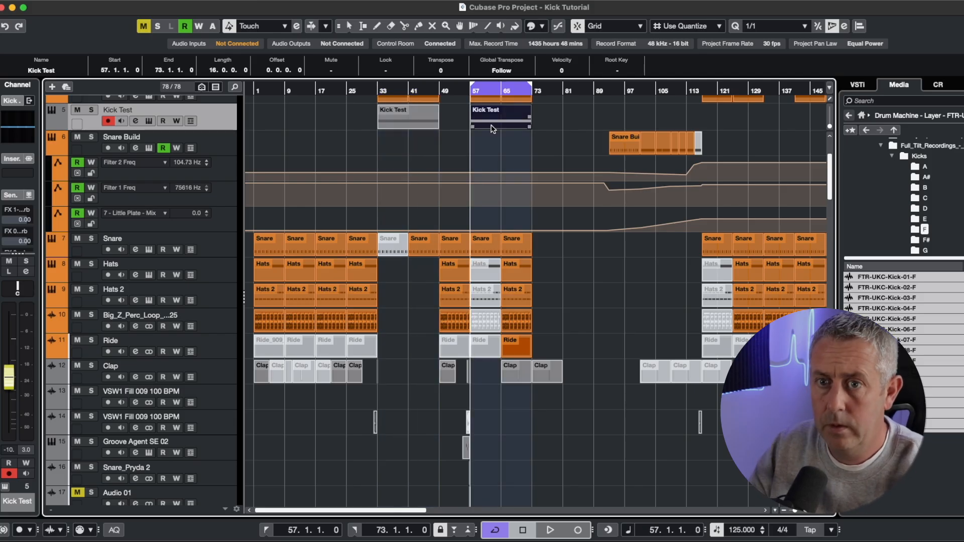
key("space")
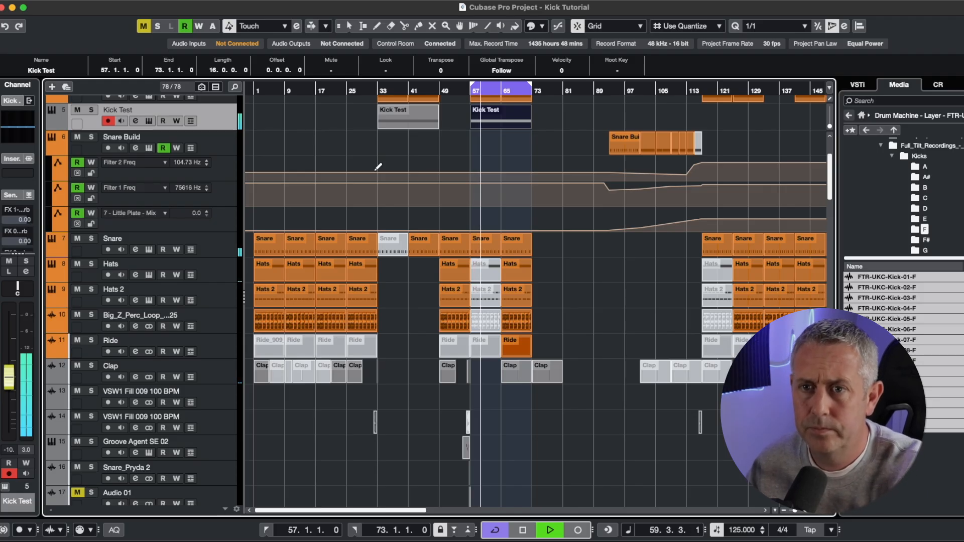
- Open the copied Kick Test clip and swap the audible notes from D#2 to F1 and on to D#1 with the Mute tool
double_click(505, 122)
right_click(482, 287)
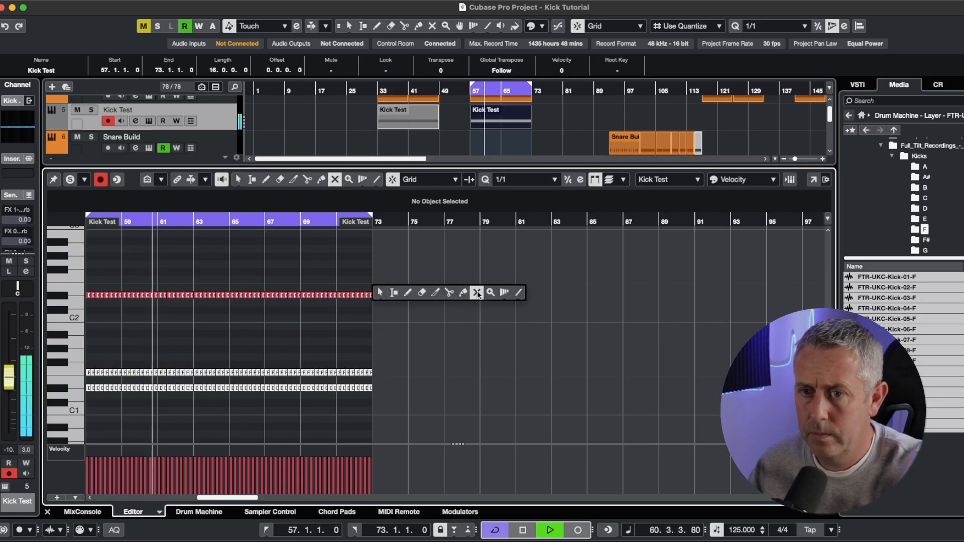
left_click(484, 290)
left_click_drag(488, 275, 123, 380)
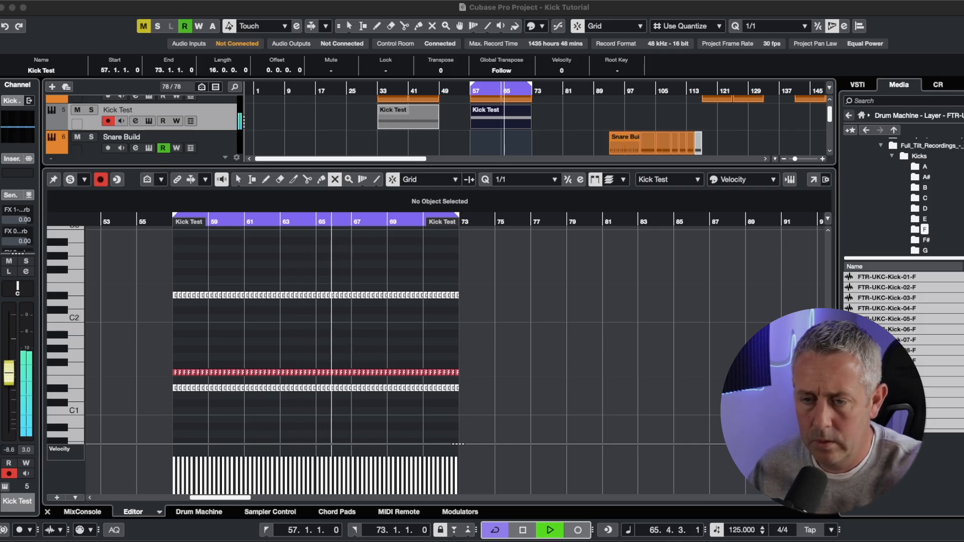
left_click_drag(483, 358, 168, 407)
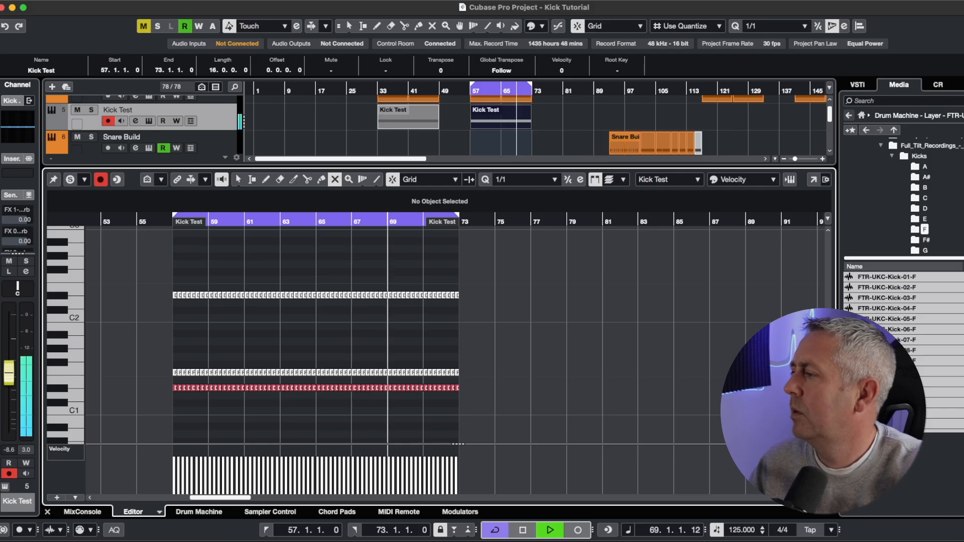
- Switch the audible kick from D#1 to D#2 and then to F1 to compare them in the loop, and stop playback
left_click_drag(517, 284, 155, 338)
left_click_drag(119, 399, 534, 379)
left_click(449, 347)
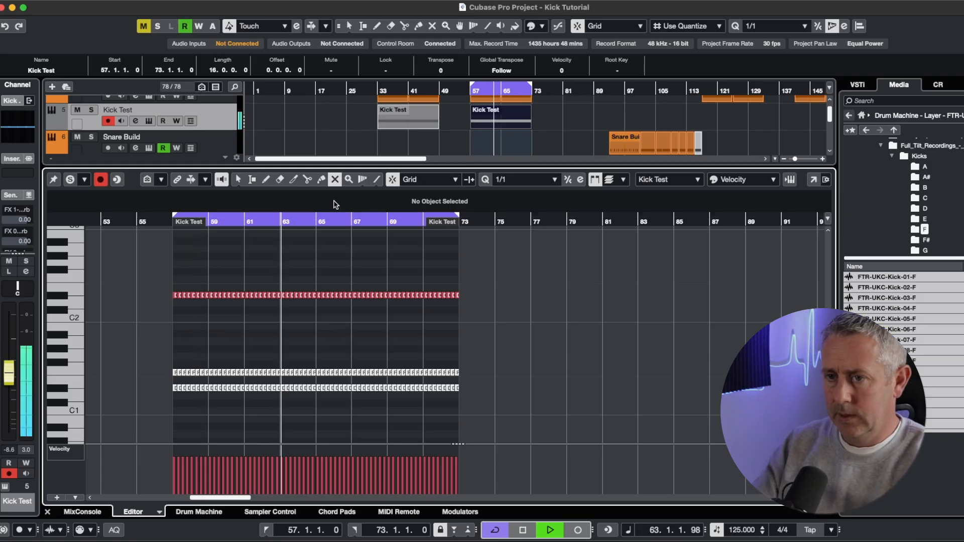
left_click_drag(530, 249, 153, 381)
left_click(188, 337)
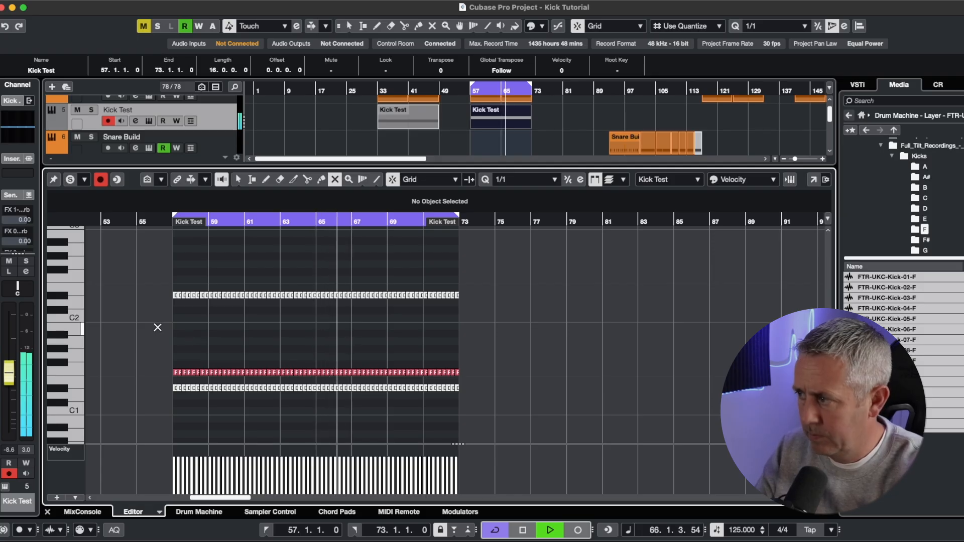
key("space")
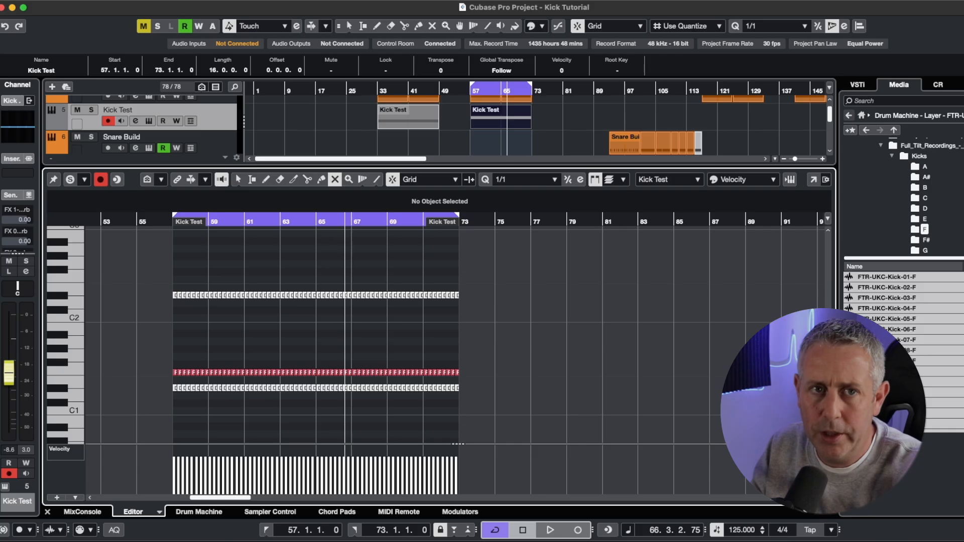
- Copy the Kick Test clip from bar 57 to bar 117, set the loop range to the copy and move the playhead to its start
key("Return")
key("g")
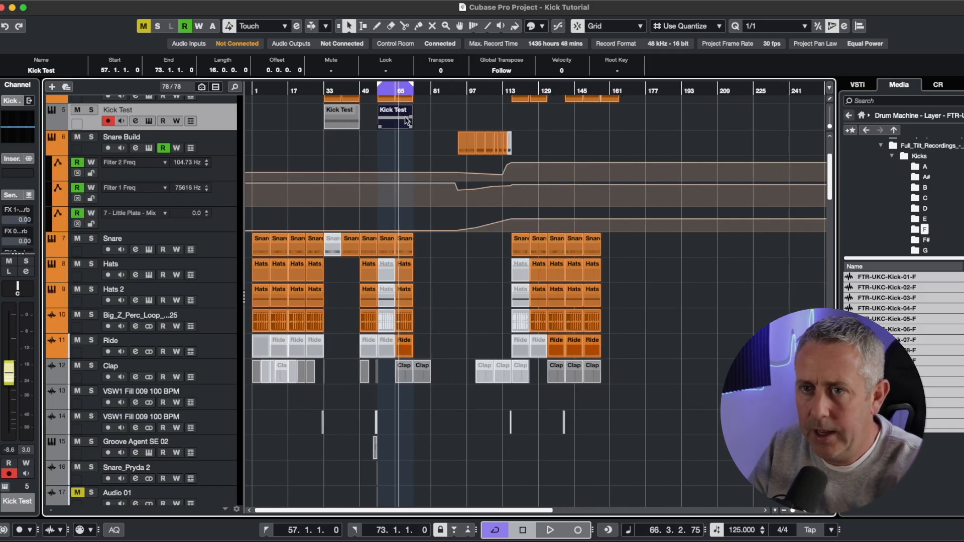
left_click_drag(387, 113, 531, 117)
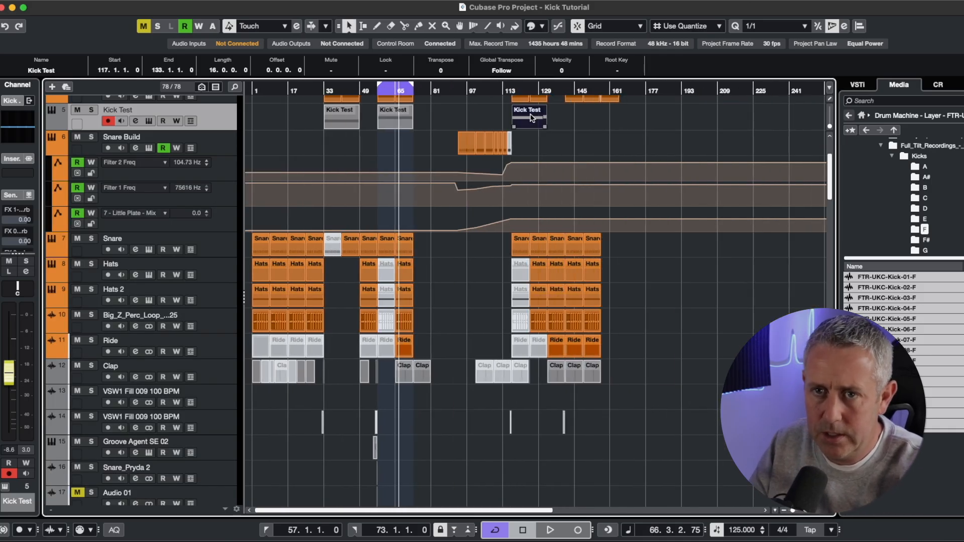
key("p")
key("KP_1")
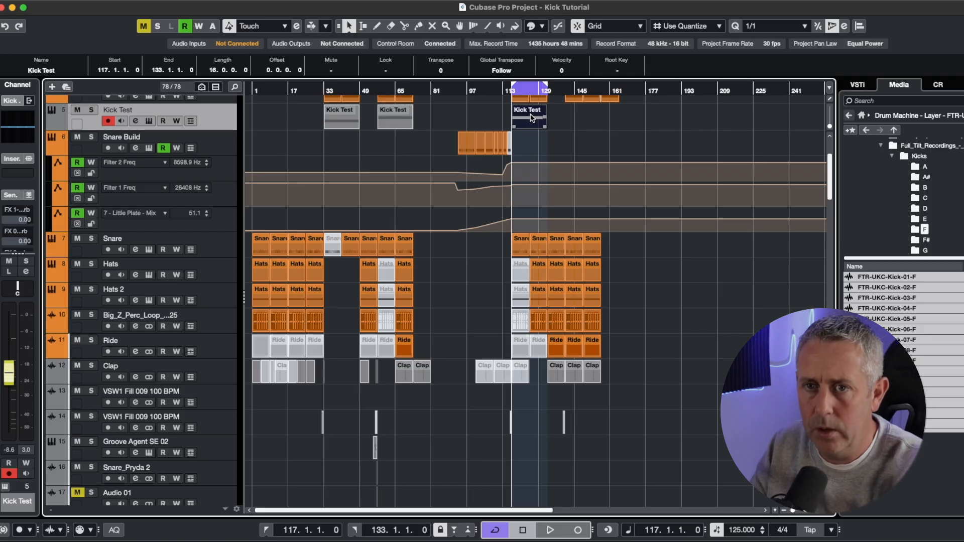
- Open the bar 117 clip and, during loop playback, mute the F1 notes and unmute the D#1 notes
double_click(531, 119)
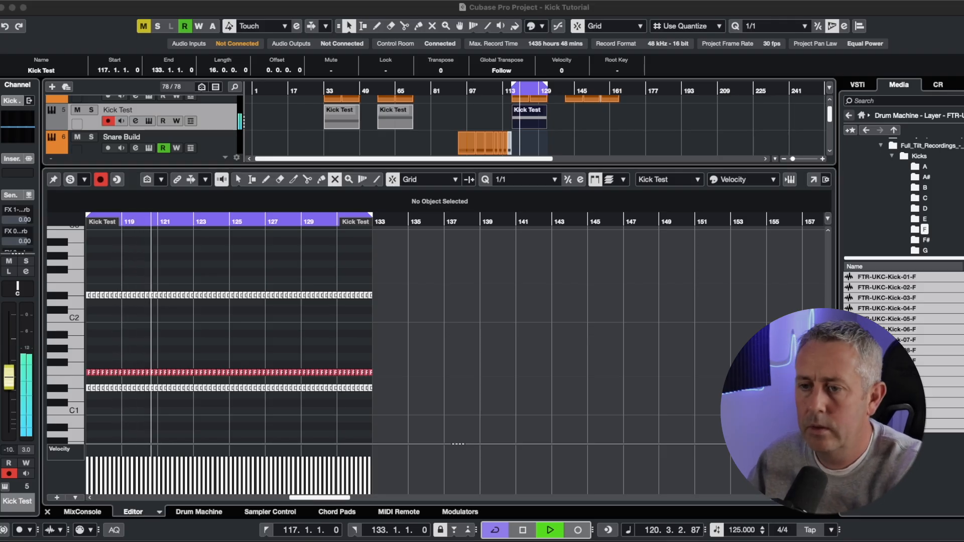
left_click(390, 333)
left_click_drag(413, 345, 114, 409)
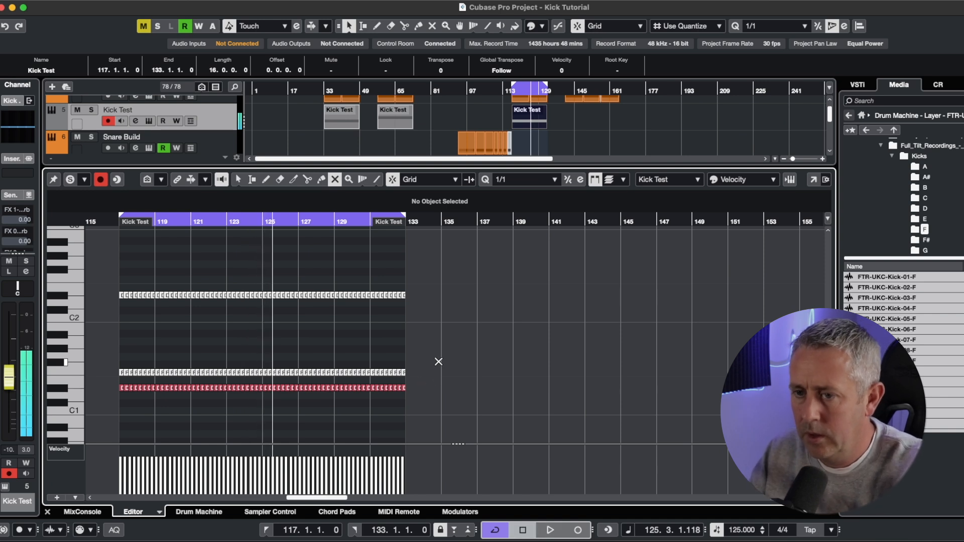
- Select the whole row of F1 notes in the bar 117 clip and delete it
key("1")
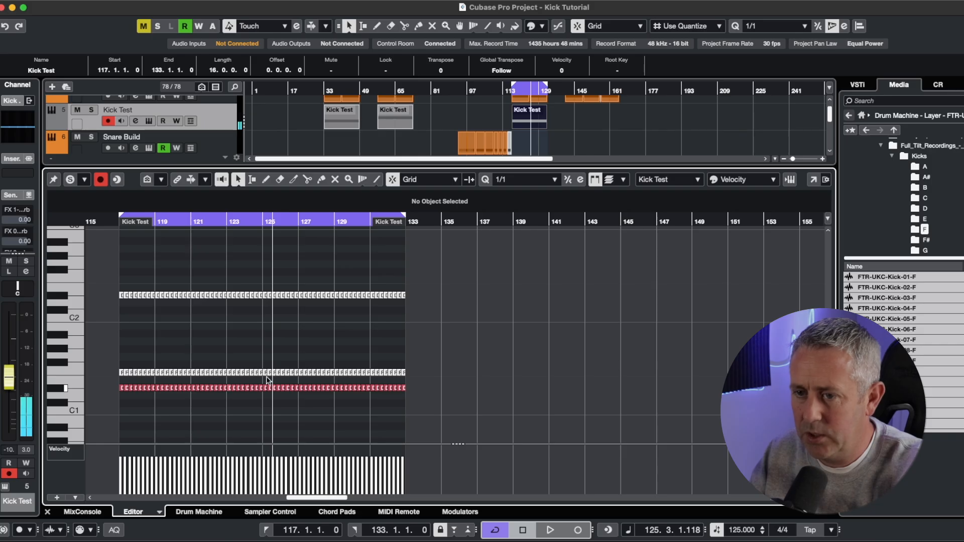
left_click_drag(270, 379, 88, 377)
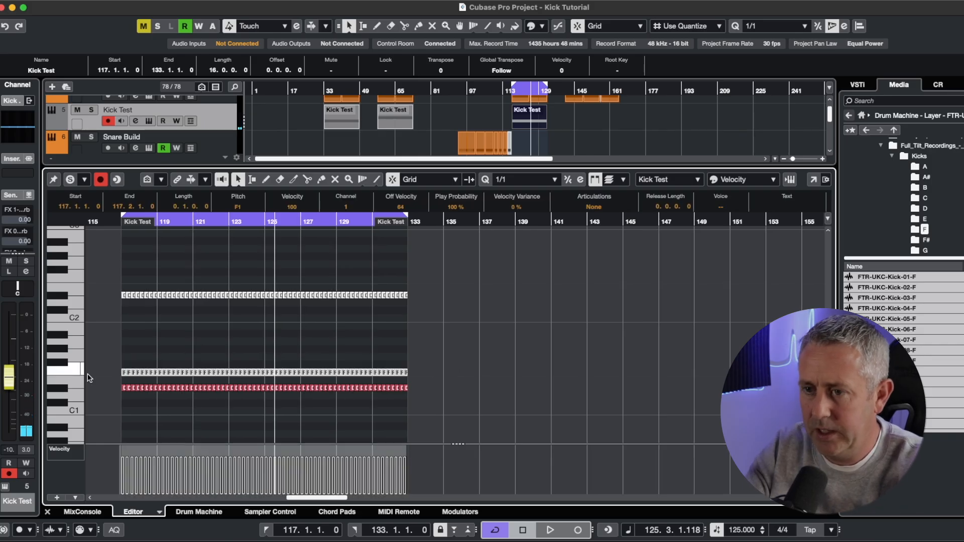
key("Delete")
- Mute the D#1 notes and unmute the D#2 notes with the Mute tool to audition D#2 in the loop
right_click(171, 328)
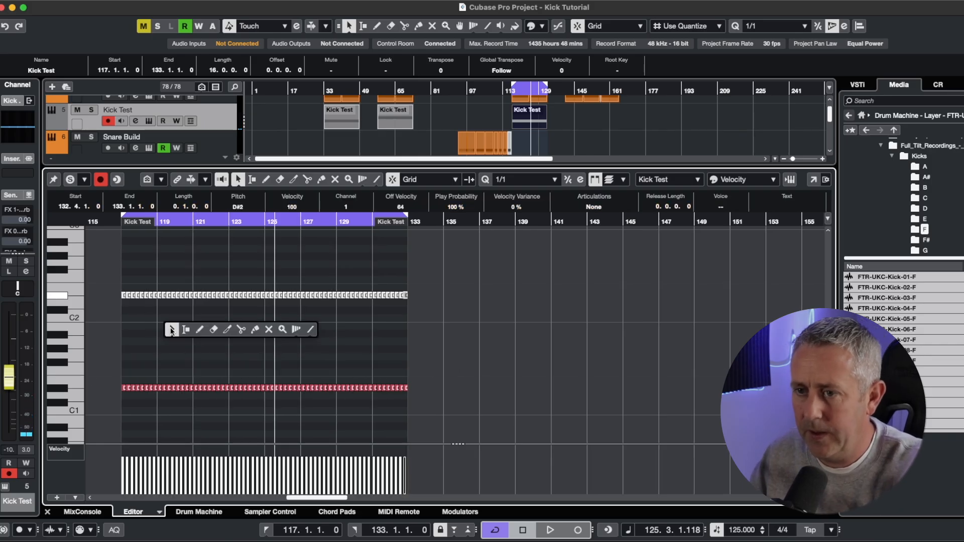
left_click(270, 330)
left_click_drag(510, 275, 88, 411)
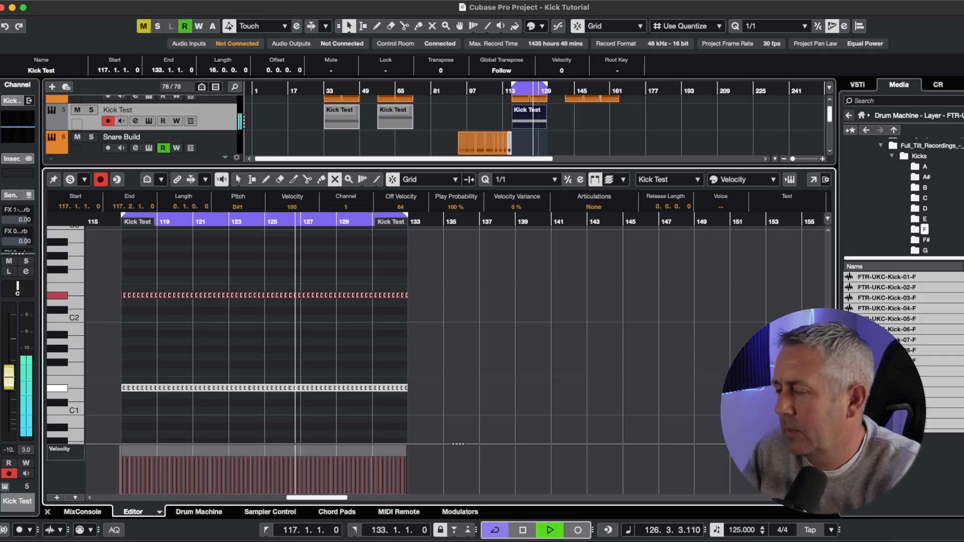
- Swap the mute states of the two remaining rows so the D#1 kick plays instead of D#2
left_click(488, 269)
left_click_drag(488, 270, 111, 412)
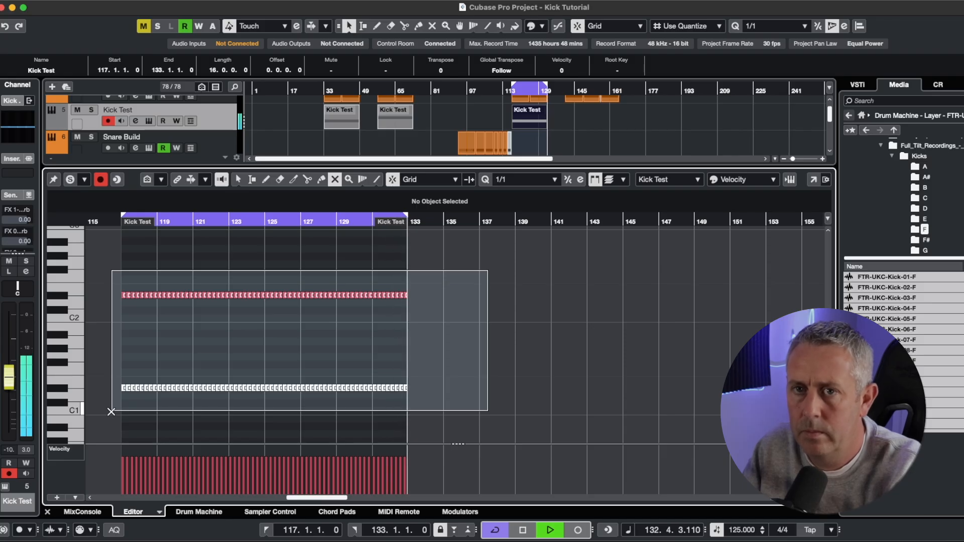
left_click_drag(111, 411, 112, 409)
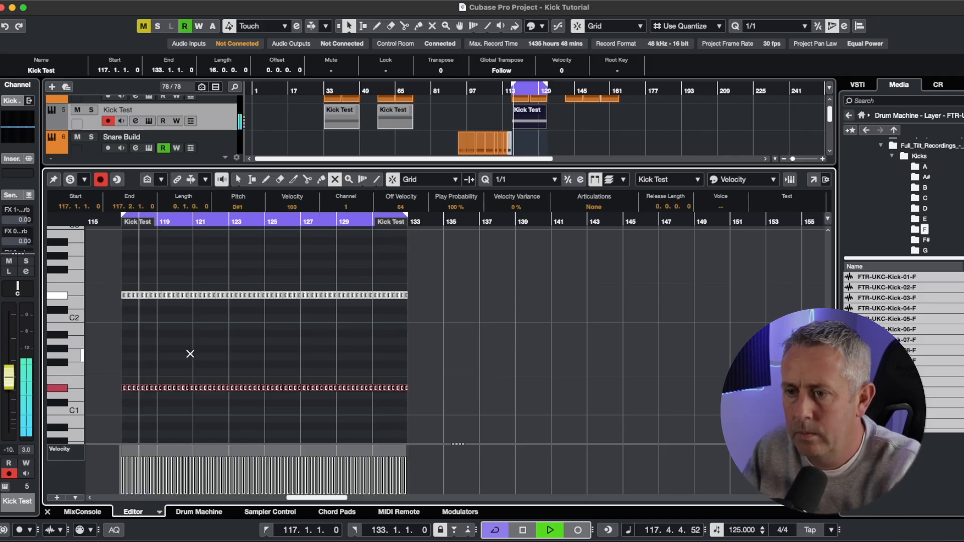
left_click(437, 282)
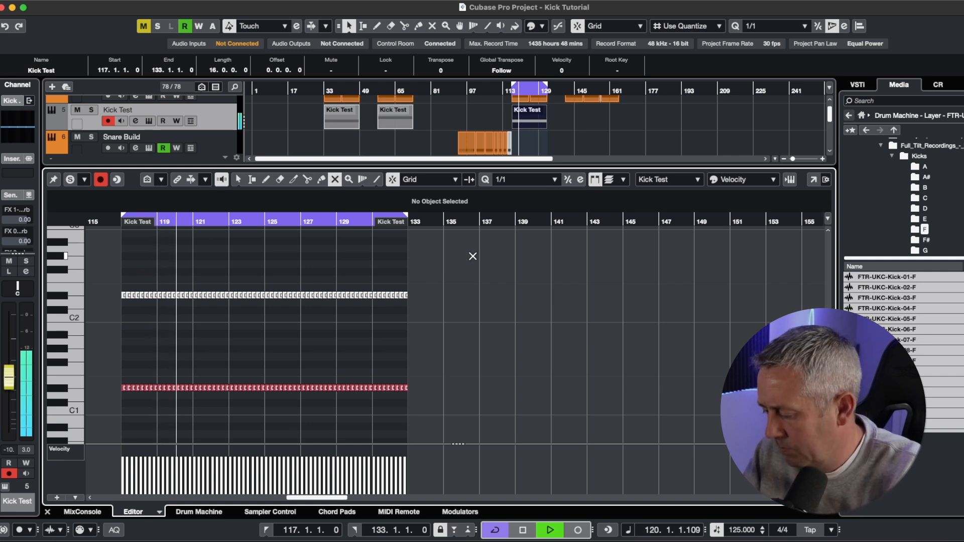
- Alternate the mute states of the D#1 and D#2 rows repeatedly to compare both kicks, leaving D#2 audible
left_click_drag(469, 257, 95, 409)
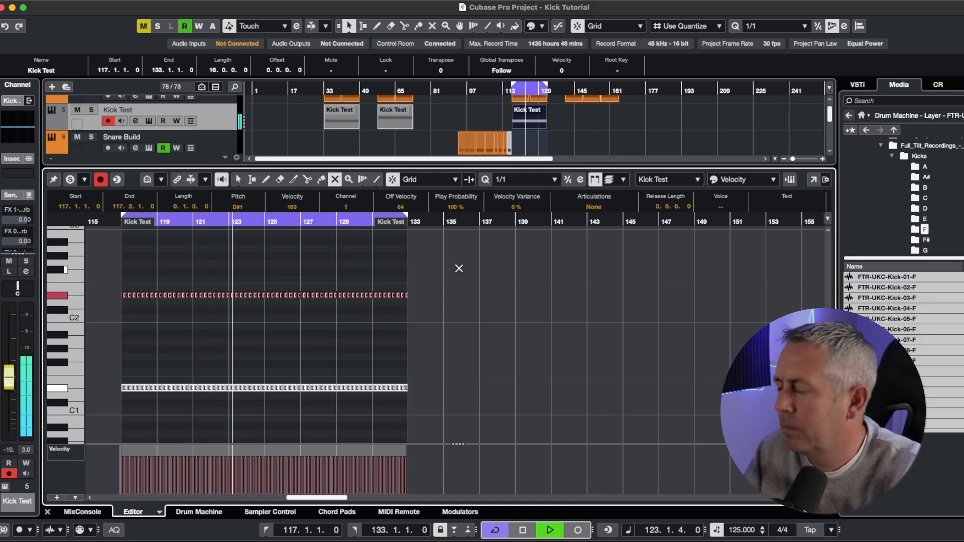
left_click_drag(459, 269, 106, 403)
left_click(482, 318)
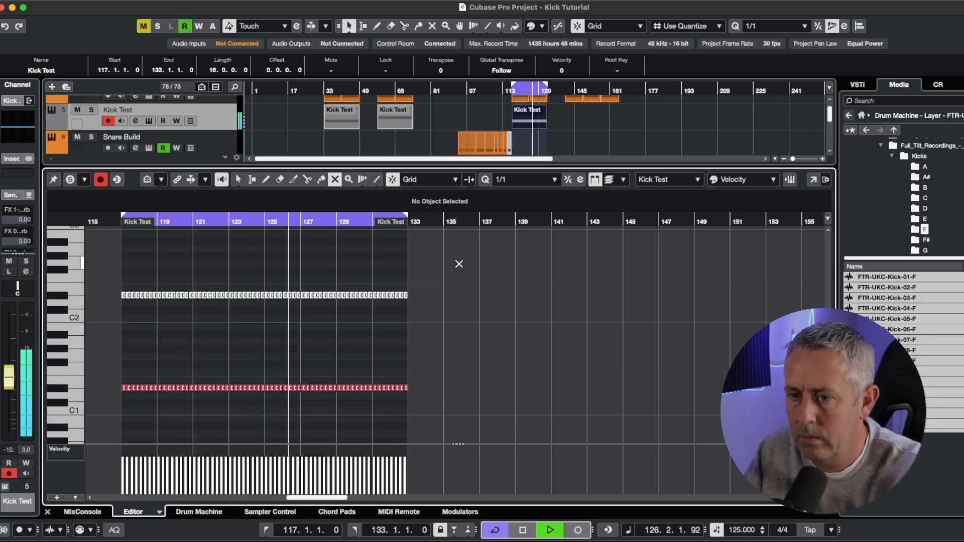
left_click_drag(460, 262, 144, 394)
left_click(411, 349)
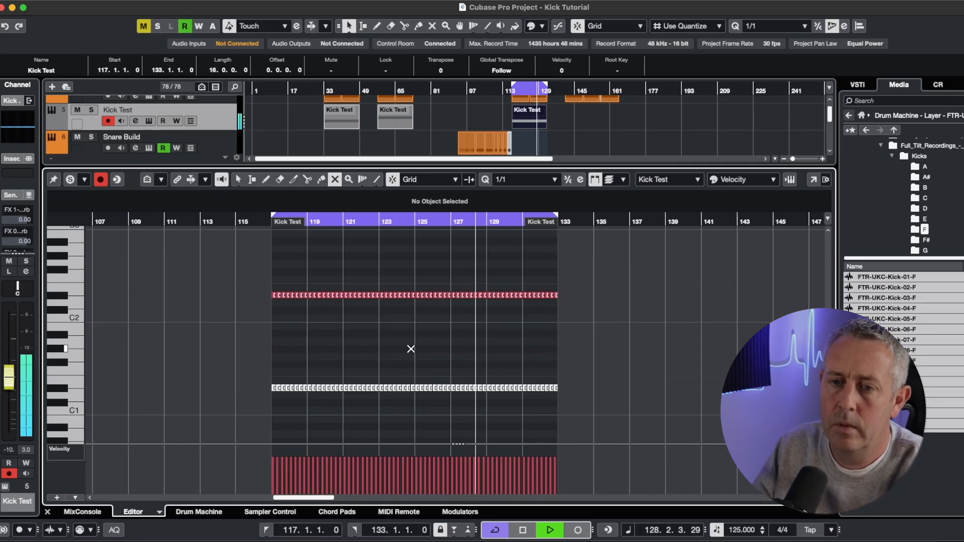
- Stop playback and select the D#1 row and the D#2 row in turn to review the two remaining kicks
key("1")
key("space")
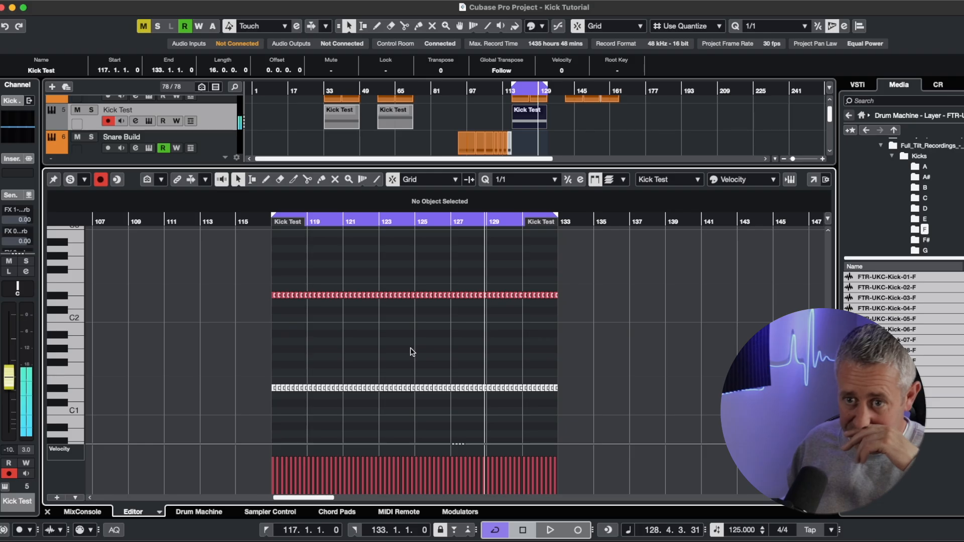
left_click_drag(706, 349, 247, 408)
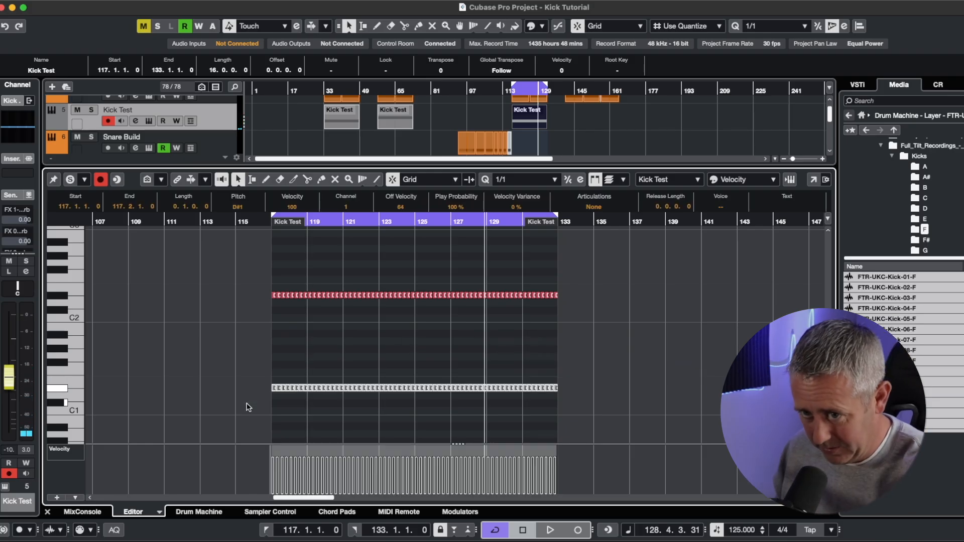
left_click_drag(215, 250, 650, 341)
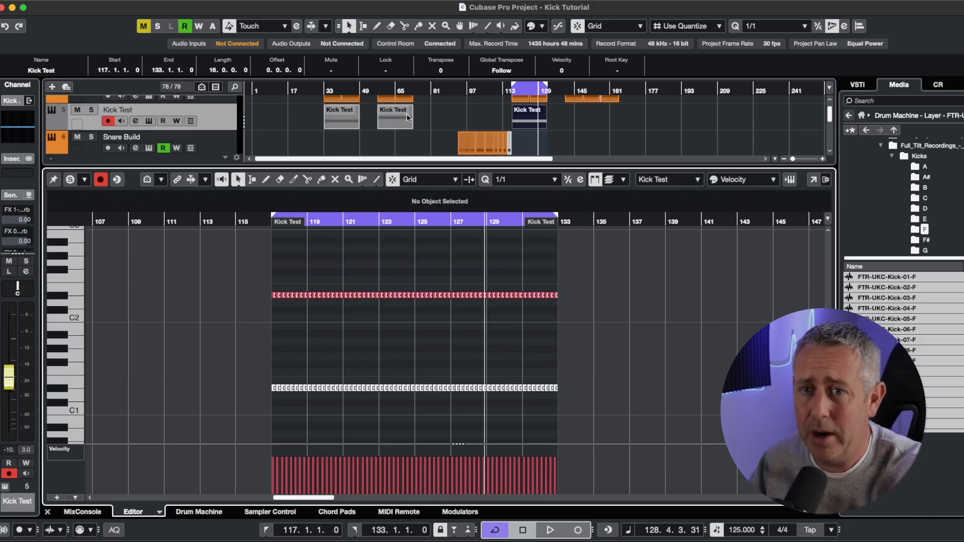
- Delete the F1 notes from the Kick Test parts starting at bars 33 and 57, keeping the D#1 and D#2 rows
left_click_drag(441, 122, 270, 139)
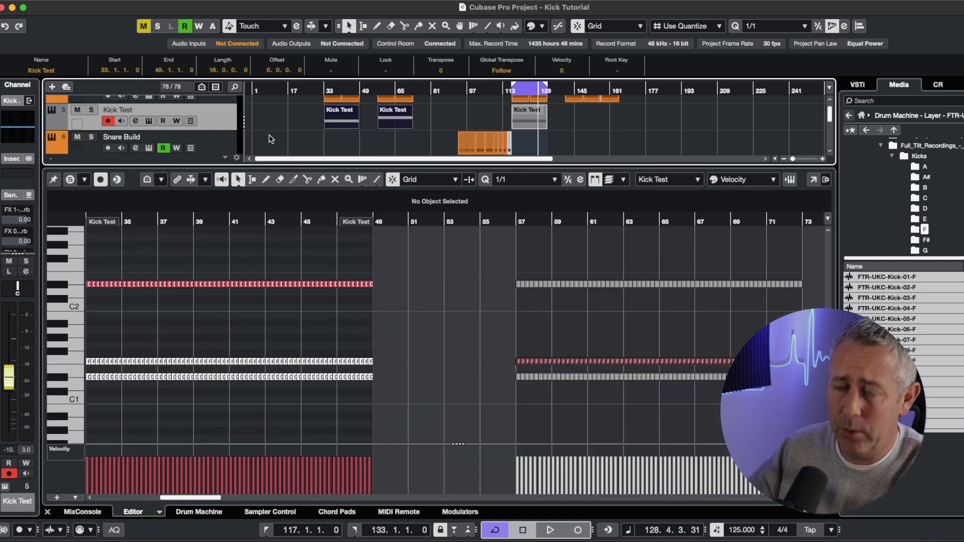
left_click_drag(533, 114, 401, 112)
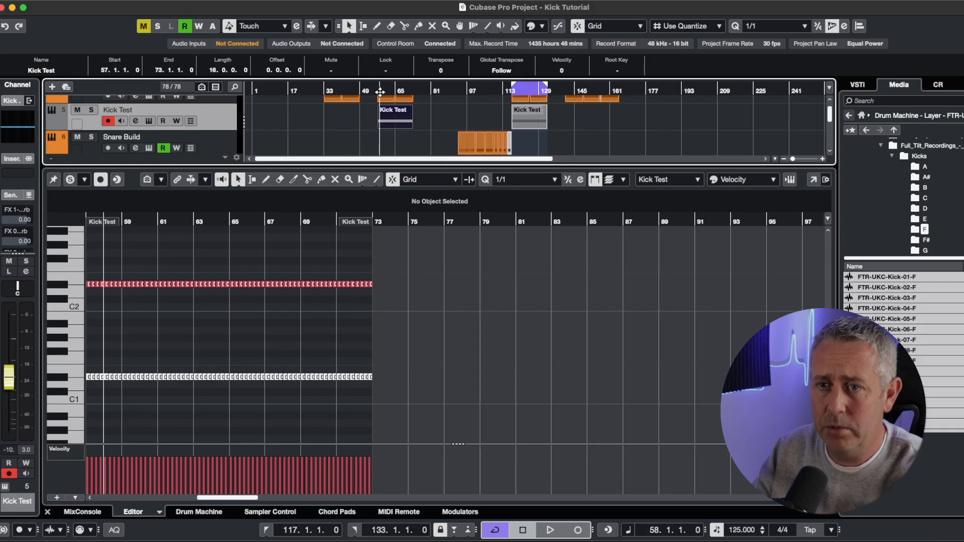
- Play the bar 57 Kick Test part and alternate the D#1 and D#2 rows' mute states with the Mute tool to compare both kicks
right_click(418, 258)
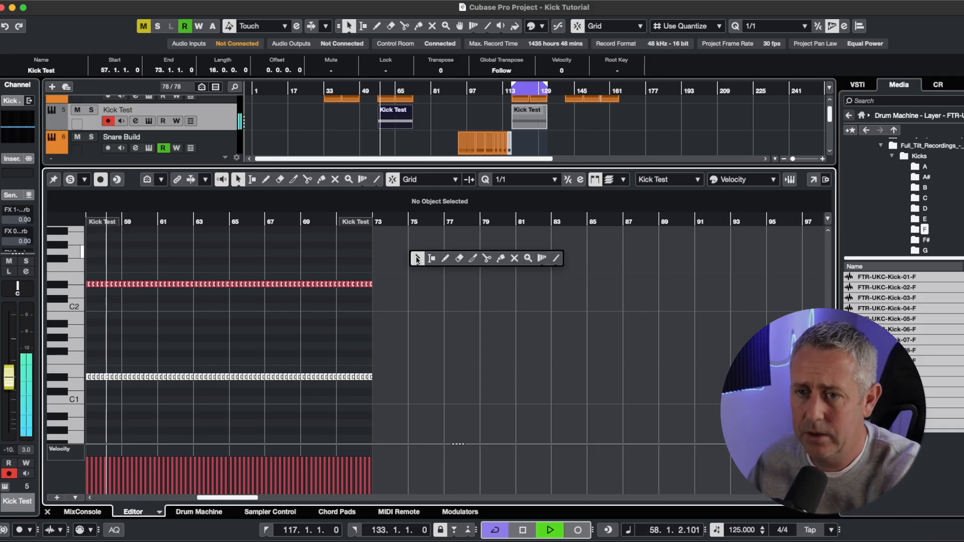
left_click(499, 255)
left_click_drag(480, 253, 134, 381)
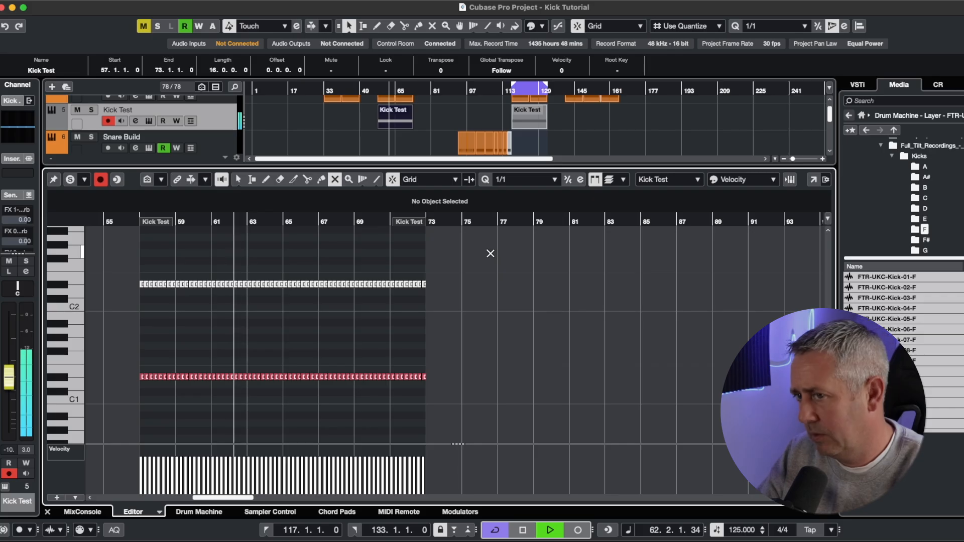
left_click_drag(488, 251, 386, 352)
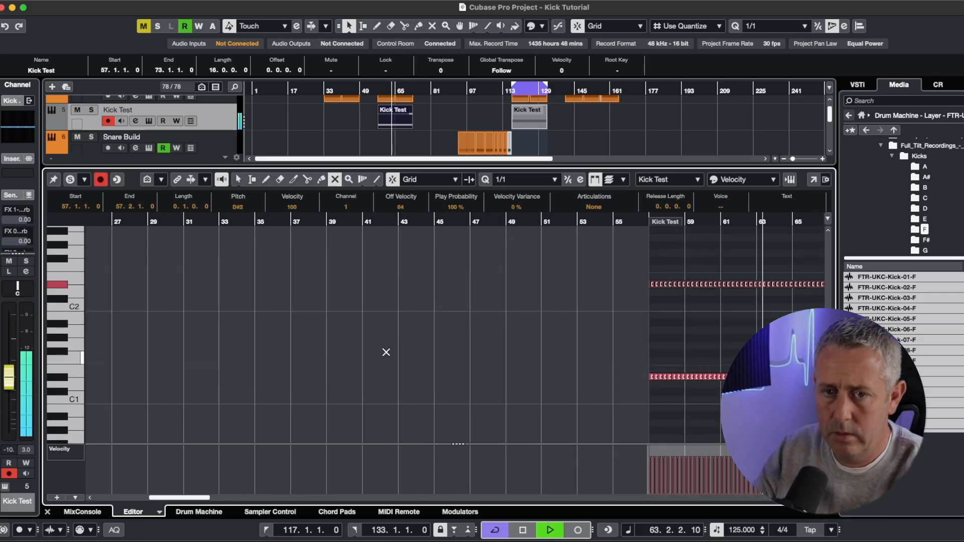
key("g")
left_click_drag(605, 336, 396, 406)
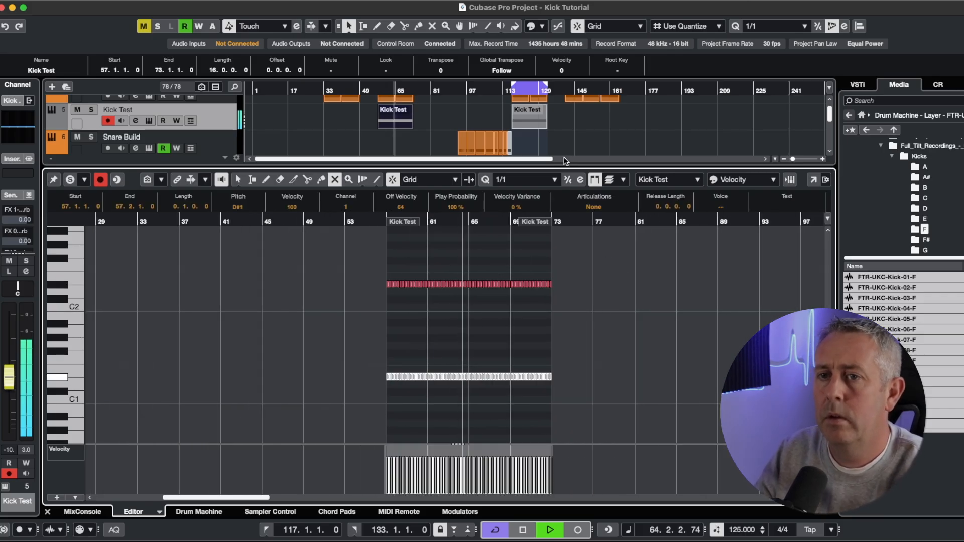
key("space")
- Play the bar 33 Kick Test part from bar 35 and swap the D#1 and D#2 mute states to compare the kicks
left_click_drag(402, 121, 347, 125)
left_click(326, 91)
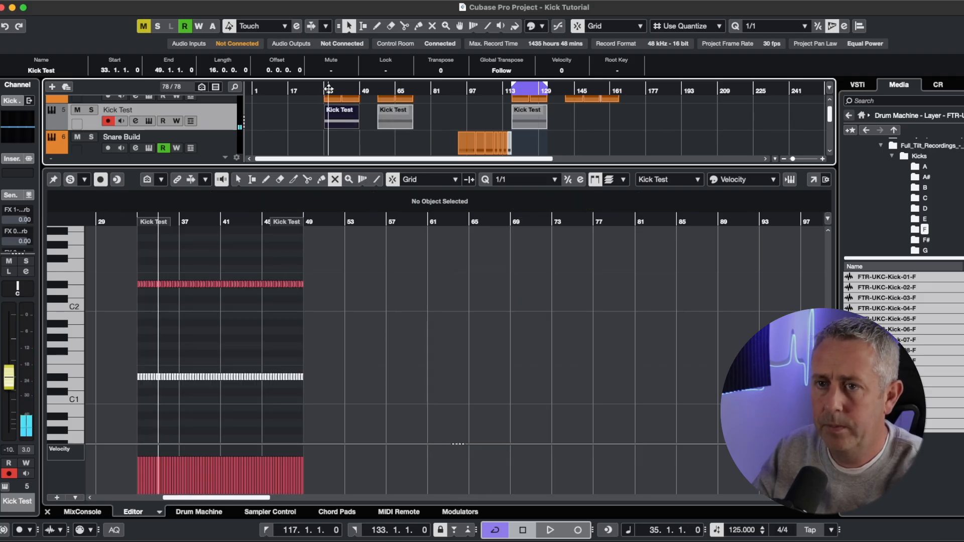
key("space")
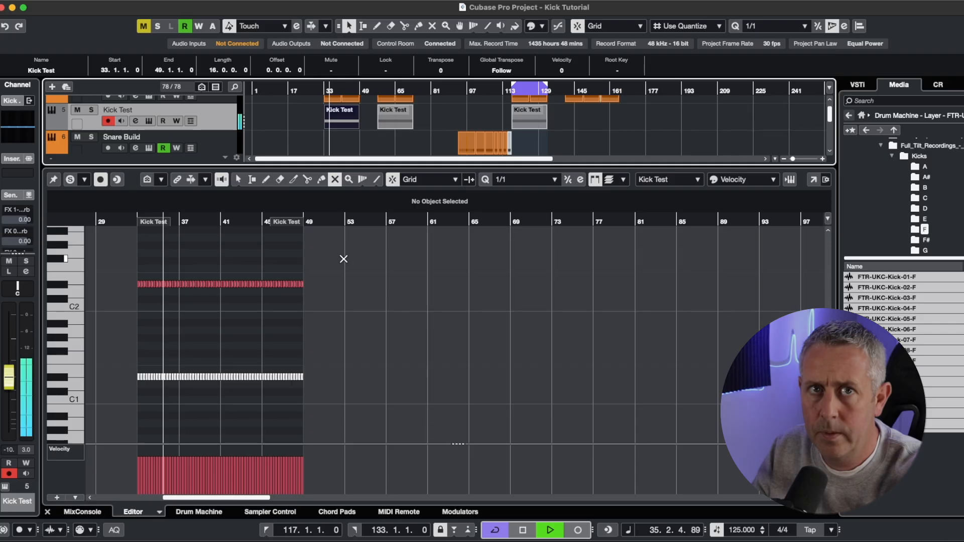
left_click_drag(346, 259, 119, 396)
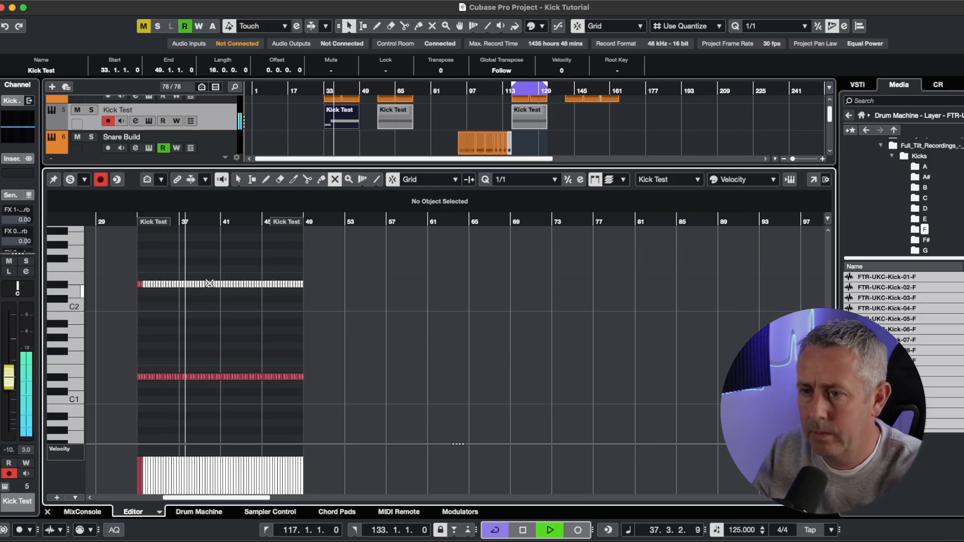
left_click_drag(328, 256, 221, 407)
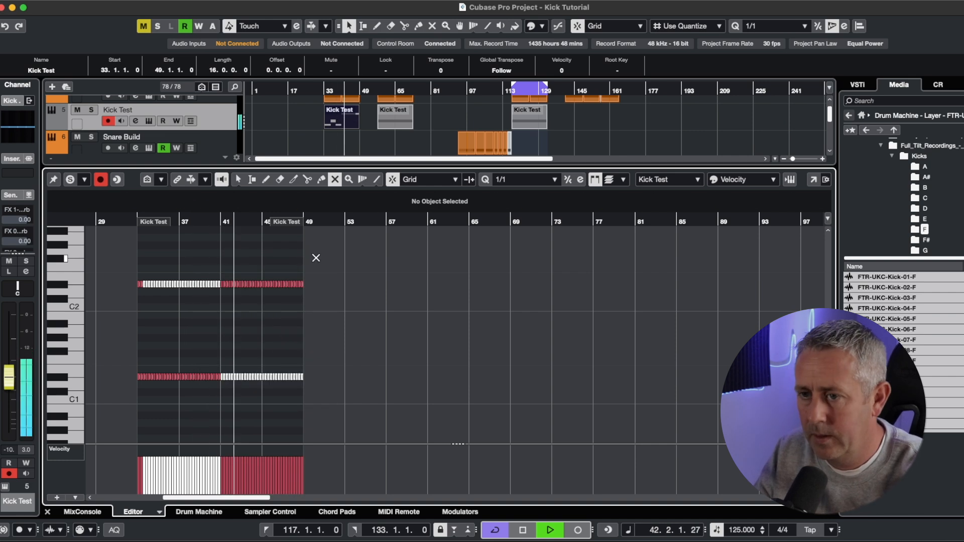
key("space")
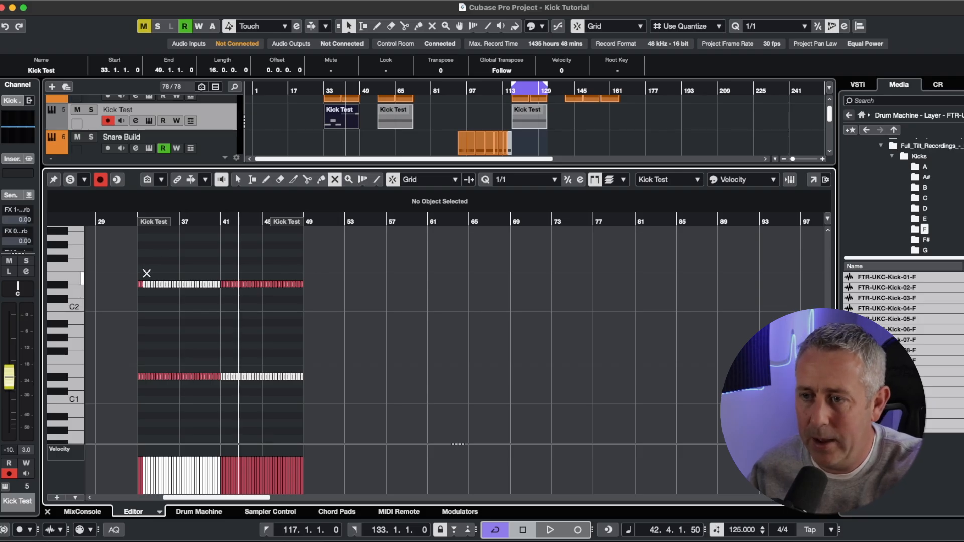
- Unmute the remaining muted D#2 notes in the bar 33 part and delete its D#1 notes
left_click_drag(144, 275, 219, 294)
key("1")
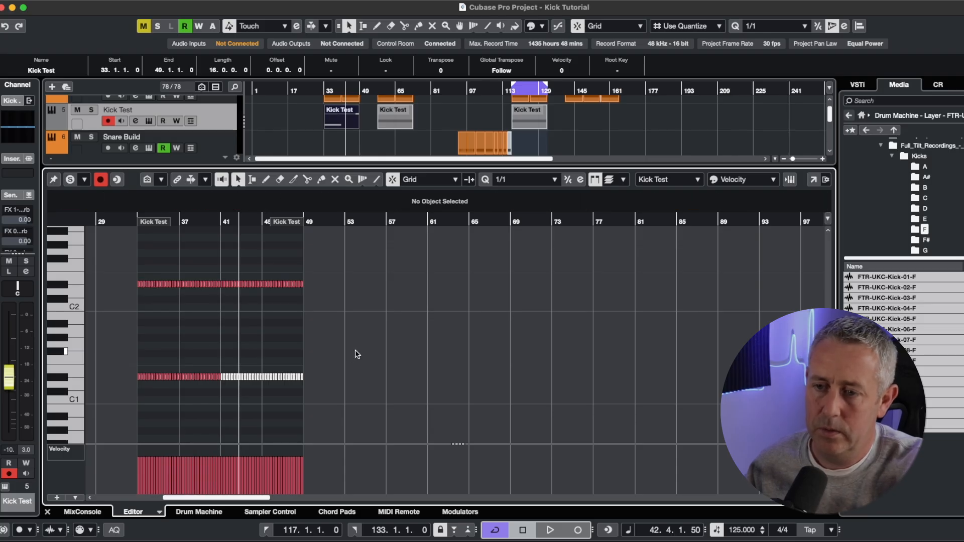
left_click_drag(357, 354, 28, 403)
key("Delete")
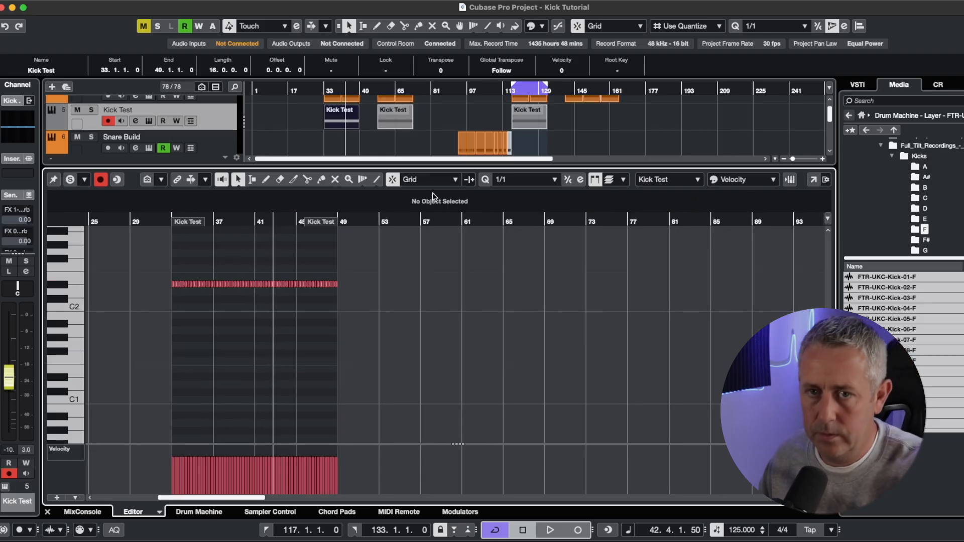
- Show the Inspector, open the bar 33 Kick Test part, and select the D#2 pad with FTR-UKC-Kick-16-F in Groove Agent SE
key("ctrl+alt+e")
key("alt+i")
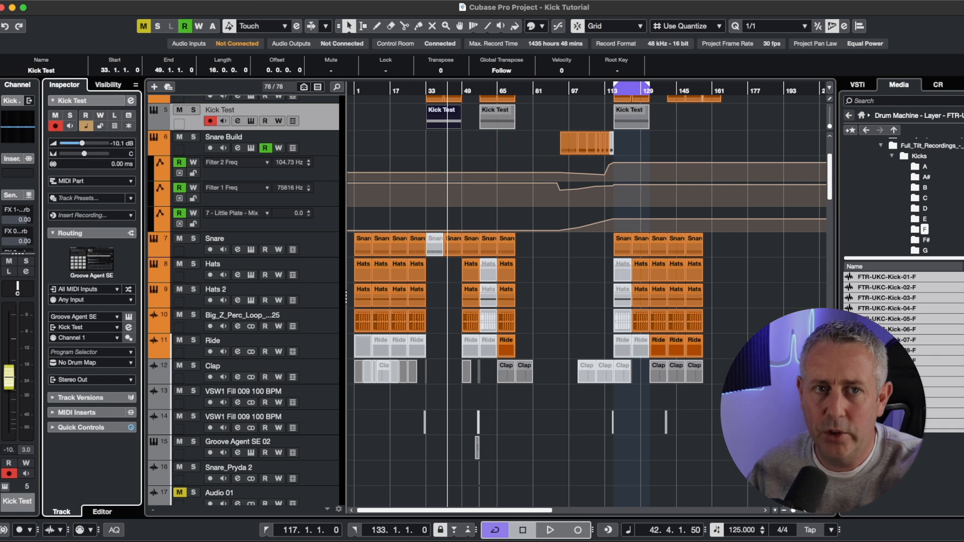
double_click(454, 113)
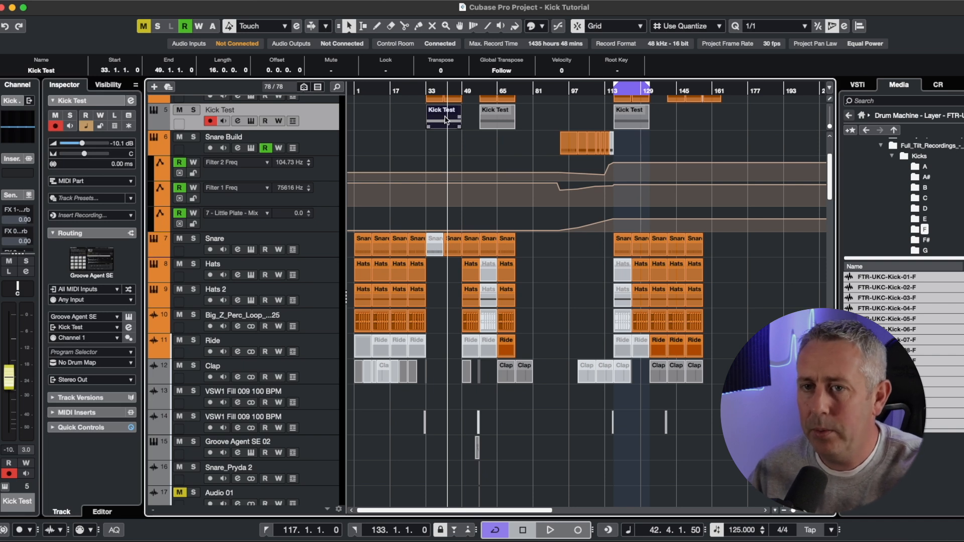
left_click(251, 120)
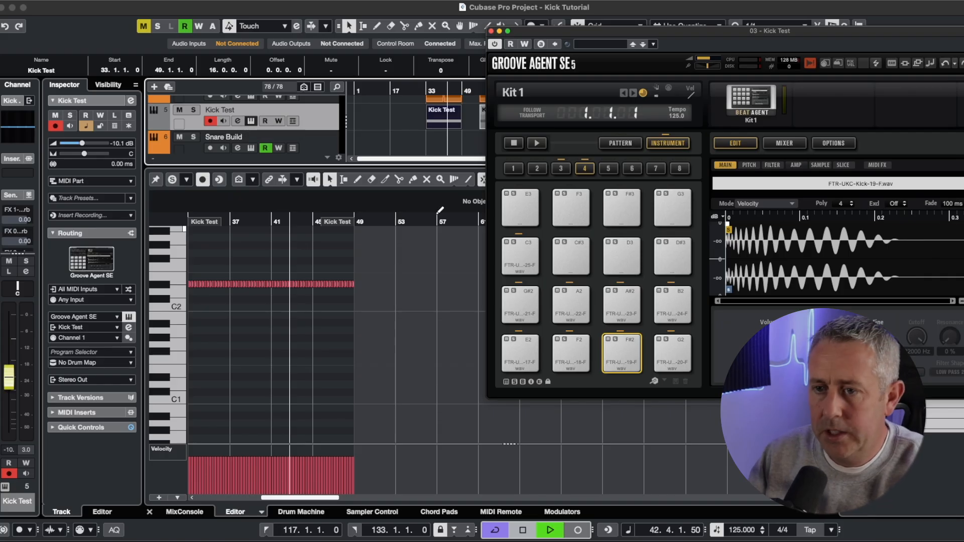
left_click(560, 169)
left_click(673, 207)
key("space")
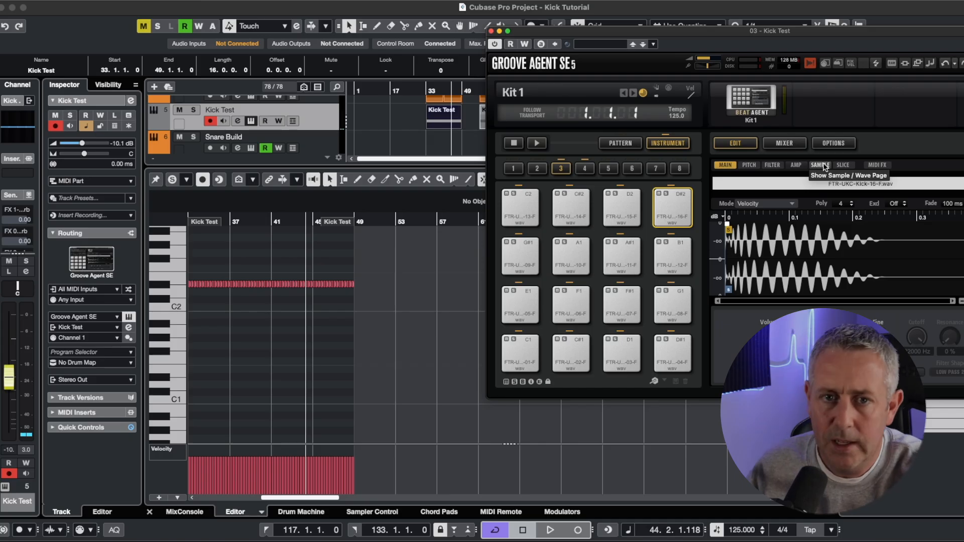
- Set the D#2 pad's amp envelope mode to One Shot
left_click(796, 165)
left_click(753, 203)
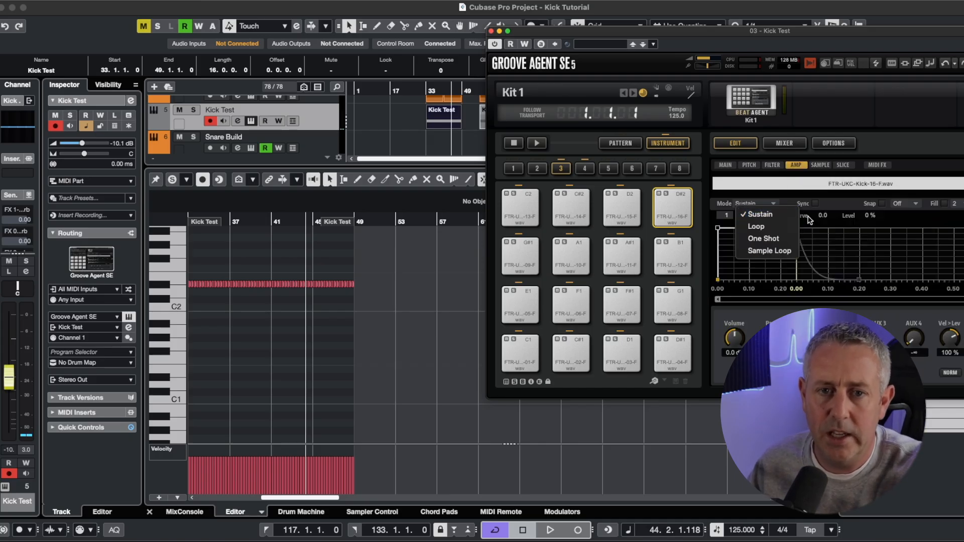
left_click(760, 236)
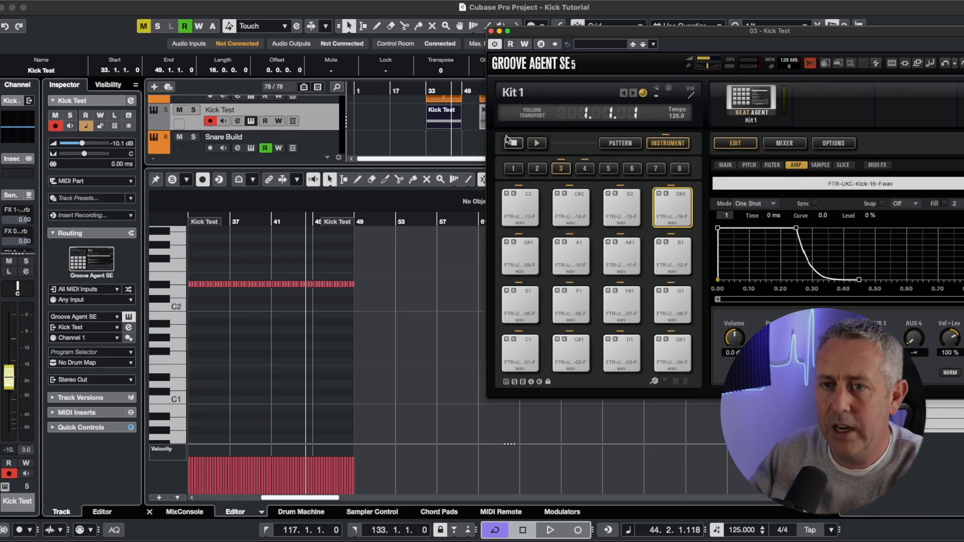
- Solo the Kick Test track during playback and shorten the D#2 pad's amp envelope hold to 137 ms
key("space")
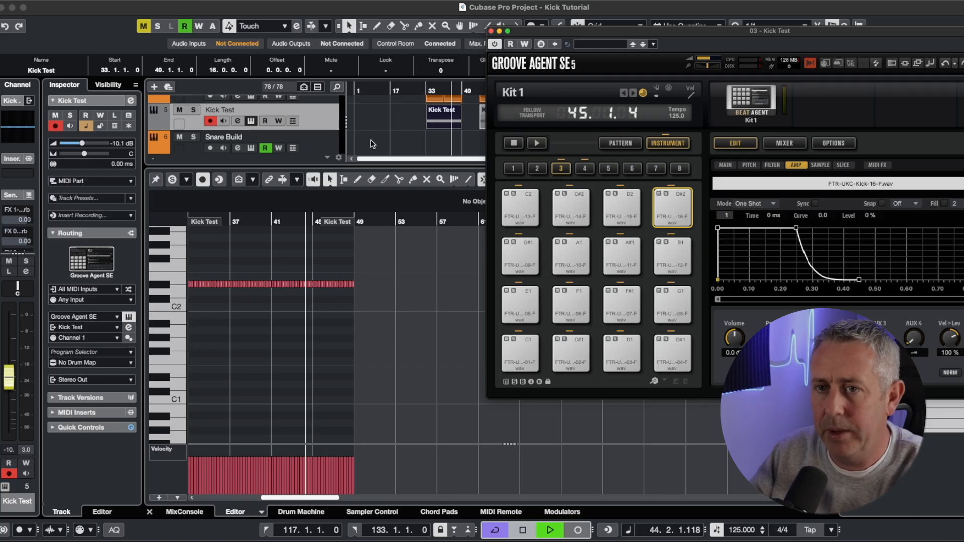
left_click(194, 110)
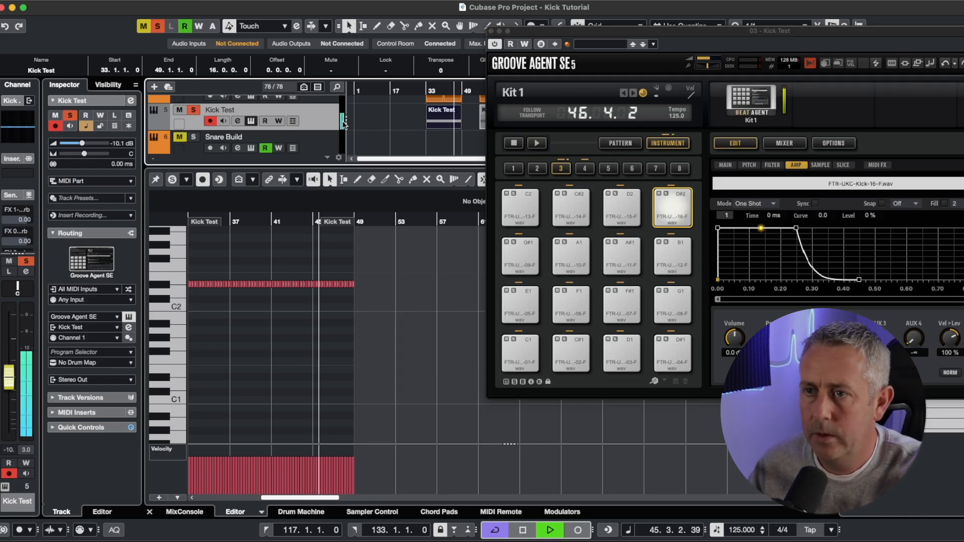
left_click_drag(795, 229, 760, 227)
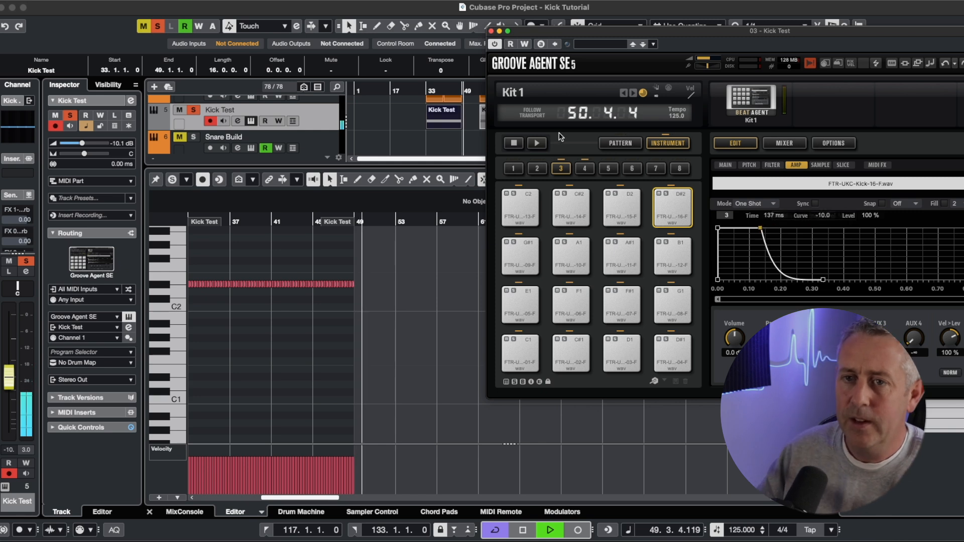
key("space")
- Set the cycle range to the Kick Test part from bar 33 to bar 49 and close the Groove Agent SE window
left_click(430, 121)
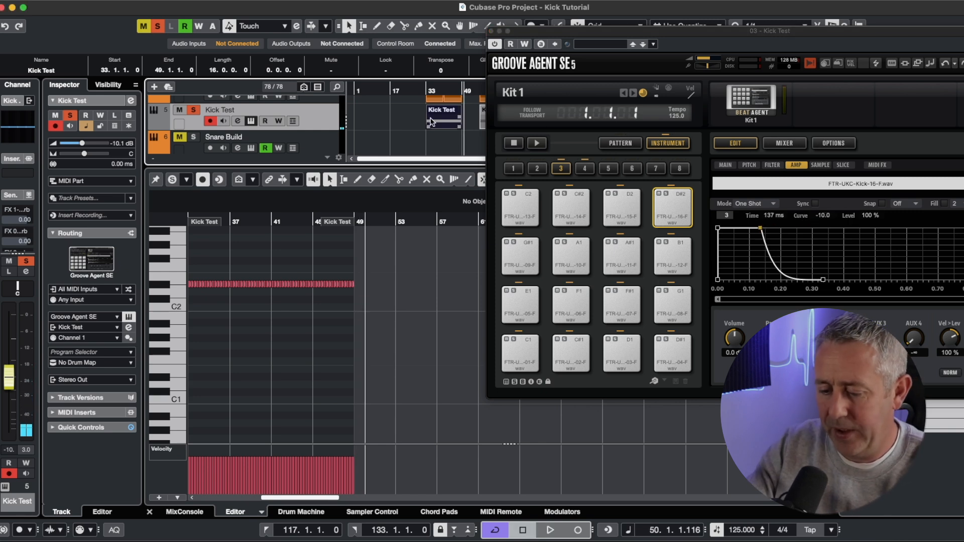
key("p")
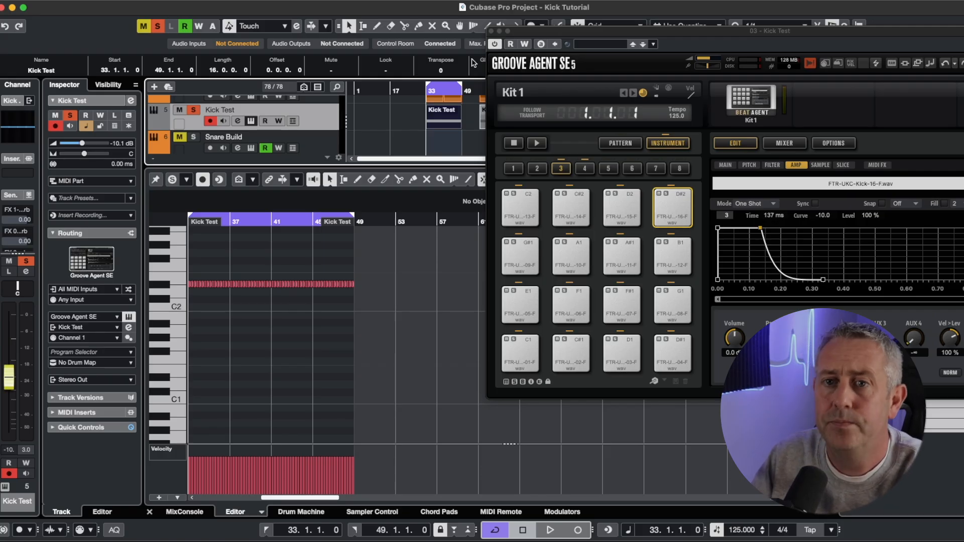
left_click(492, 30)
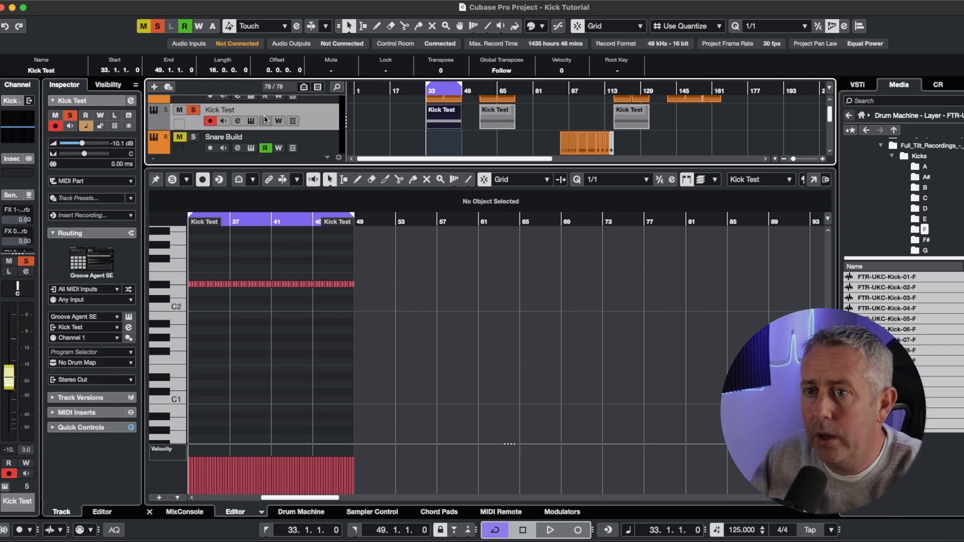
- Reopen Groove Agent SE on the Kick Test track and use Export Kit With Samples on Kit 1
left_click(251, 121)
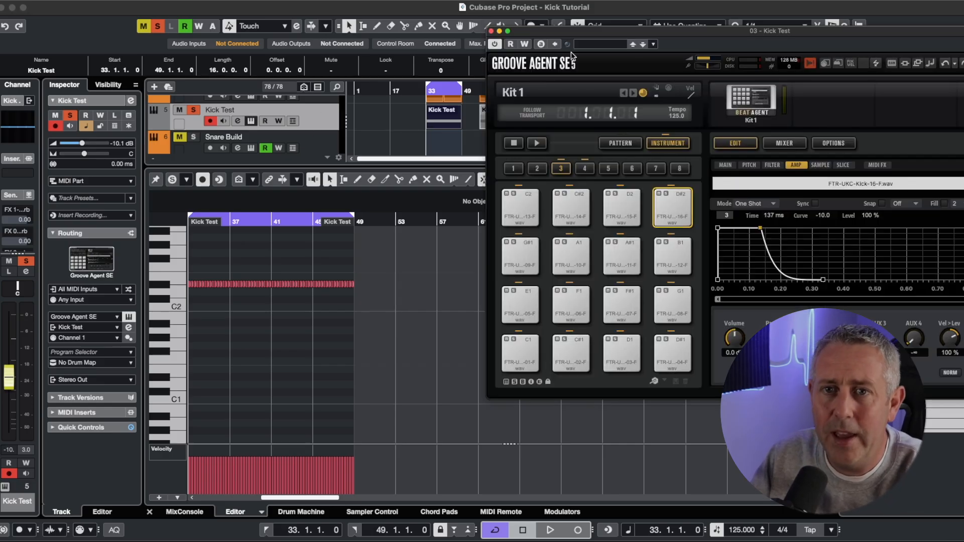
left_click_drag(620, 37, 435, 51)
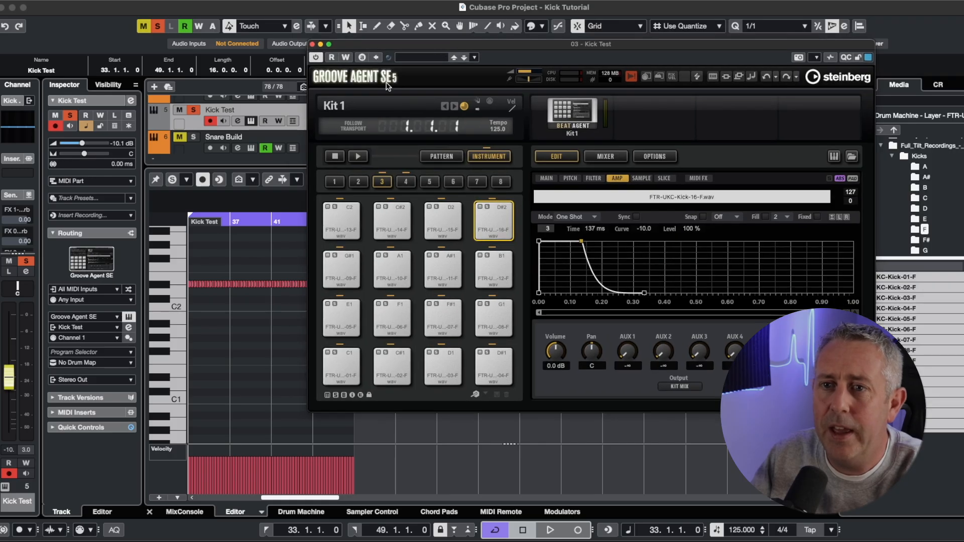
left_click(343, 109)
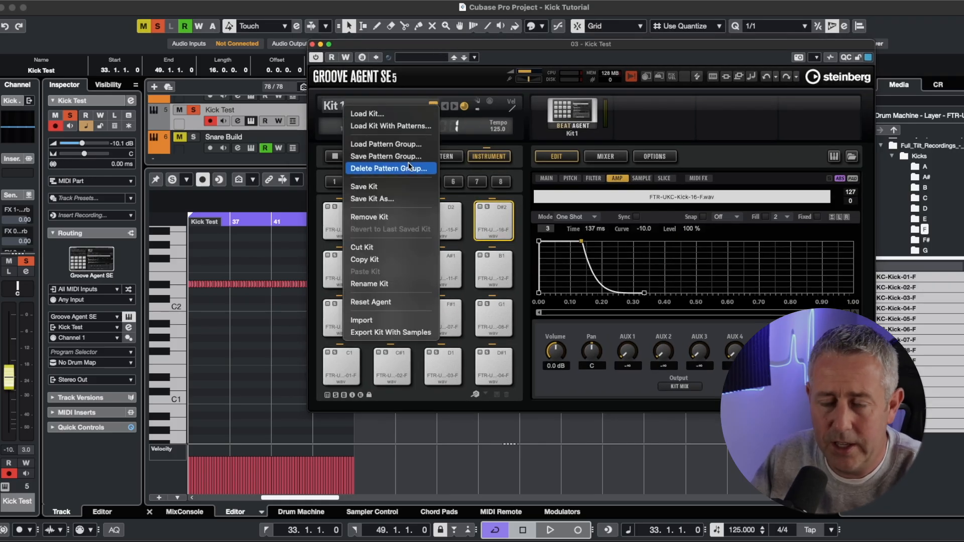
left_click(673, 126)
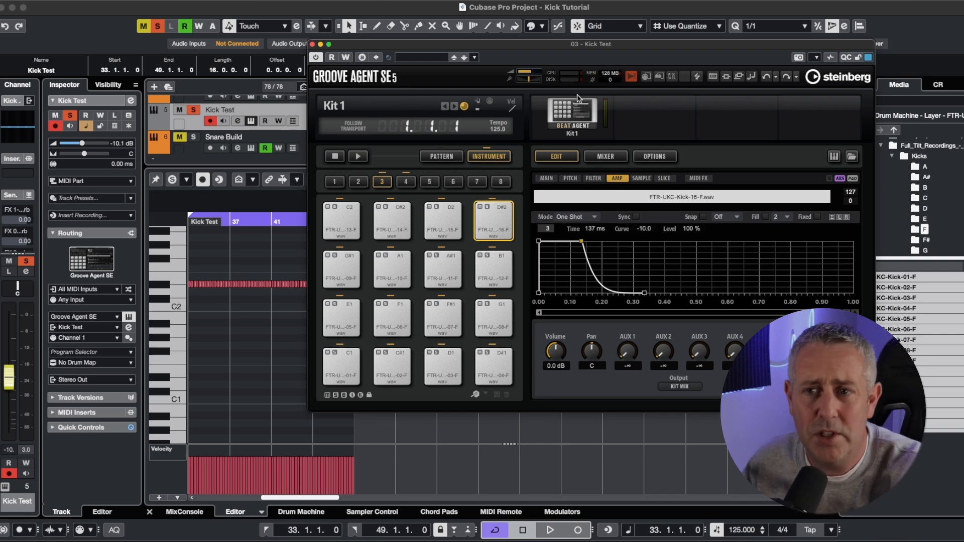
left_click(368, 102)
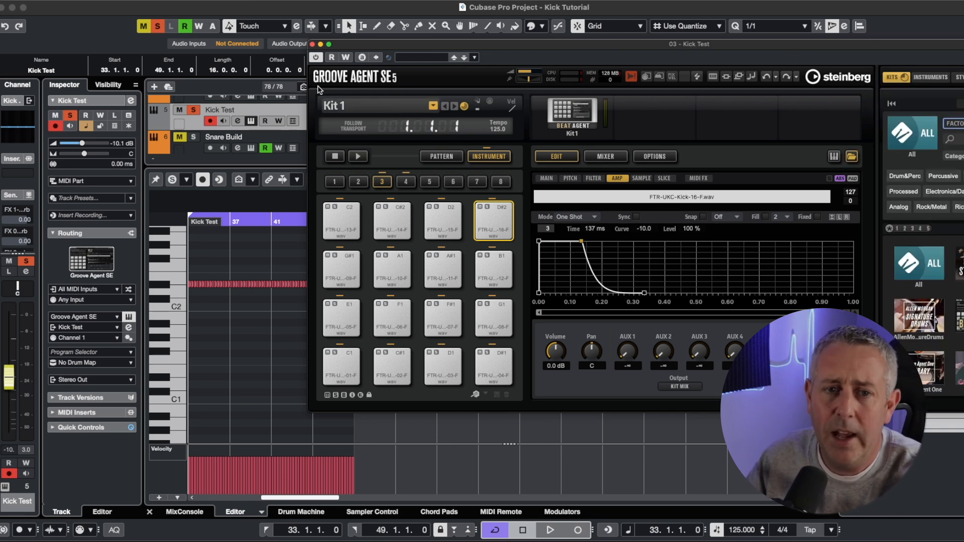
right_click(347, 106)
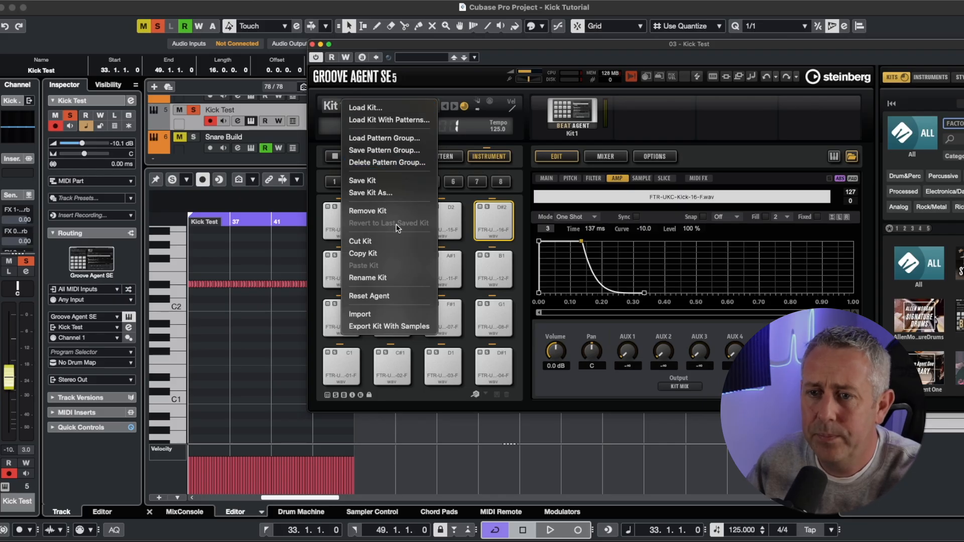
left_click(403, 327)
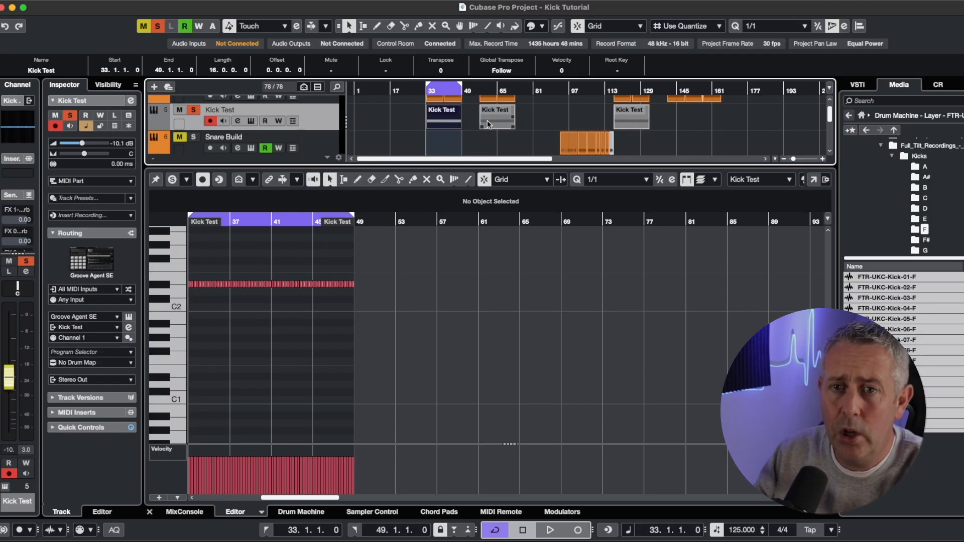
- Hide the lower-zone editor, then unsolo and mute the Kick Test track
key("super+e")
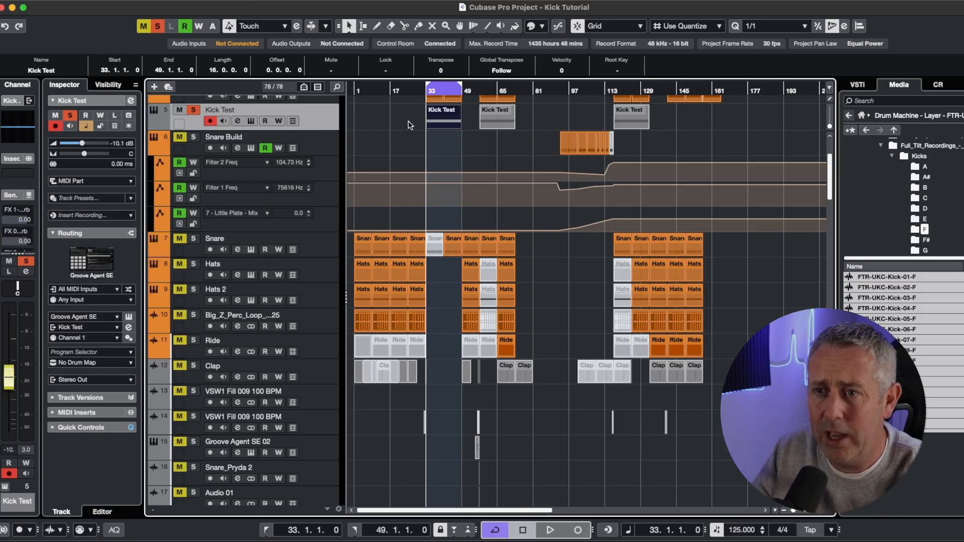
right_click(324, 113)
key("Escape")
left_click(194, 110)
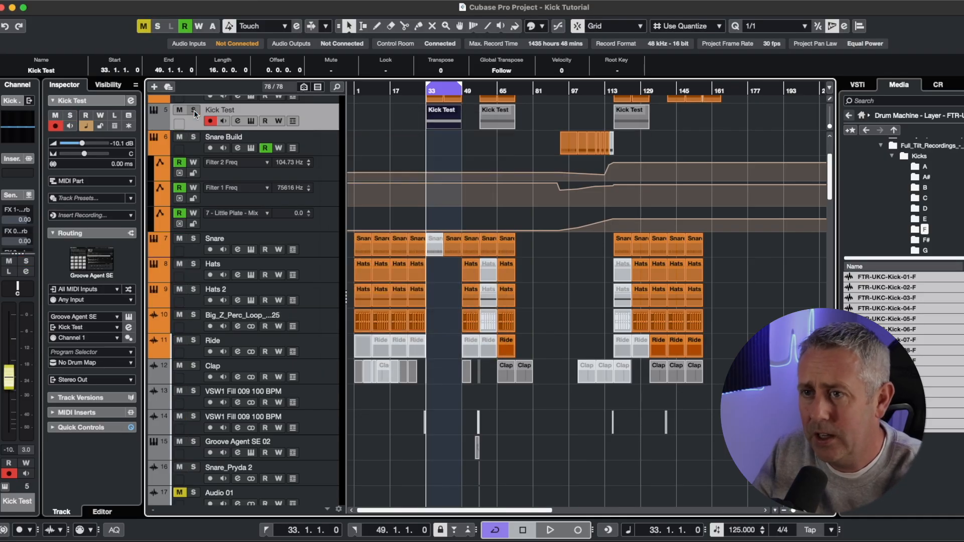
left_click(179, 109)
- Add one Drum track below the Kick Test track, with its audio output set to Stereo Out
right_click(314, 120)
mouse_move(331, 128)
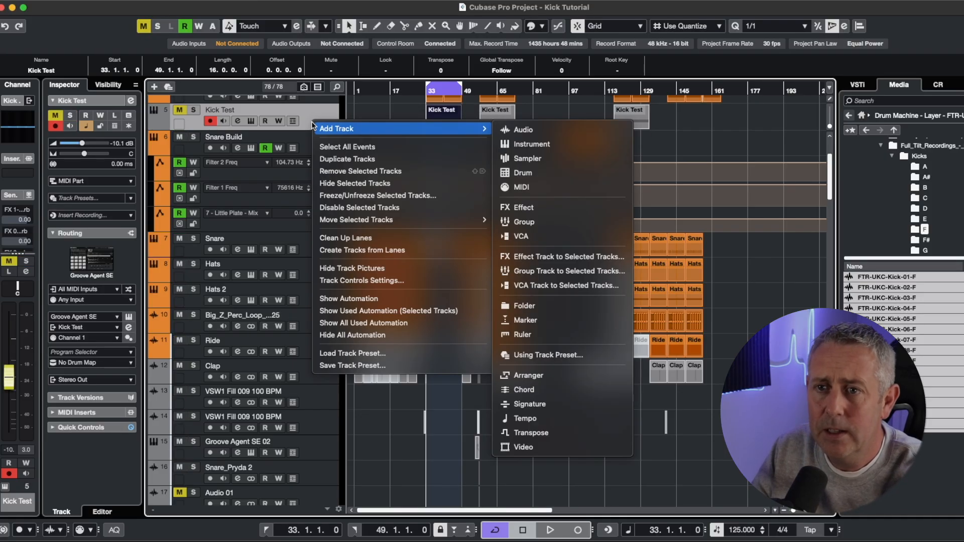
left_click(544, 171)
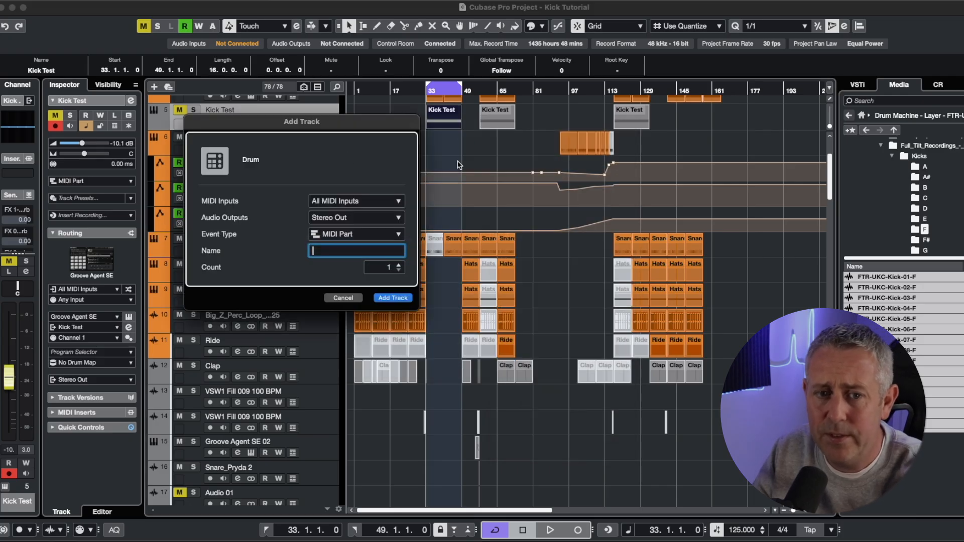
left_click(405, 299)
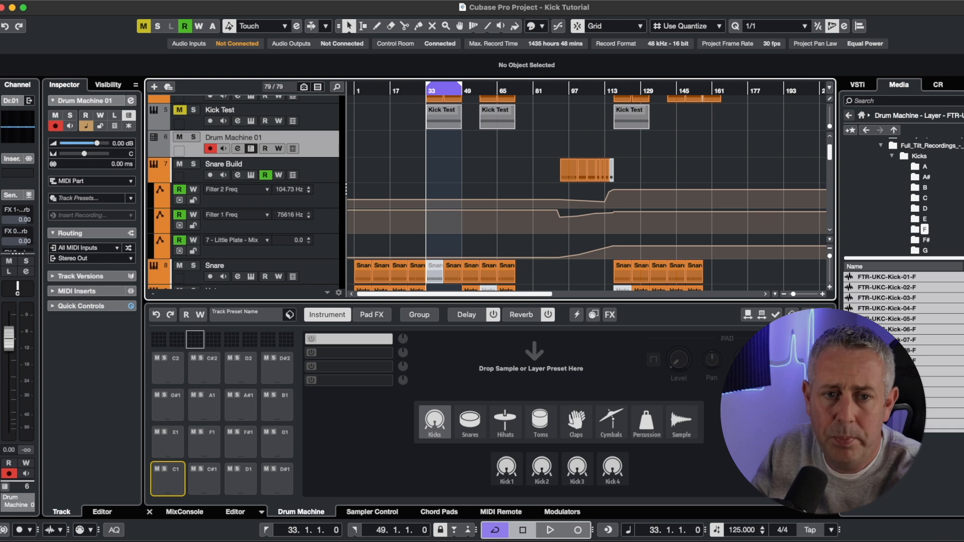
- Load FTR-UKC-Kick-01-F from the F kicks folder onto the Drum Machine's C1 pad and audition it
left_click(887, 309)
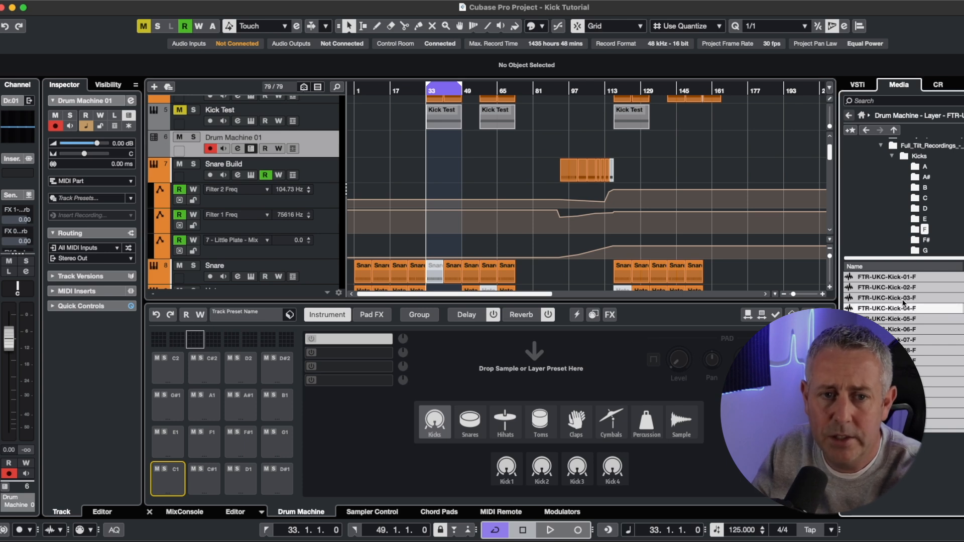
left_click(922, 219)
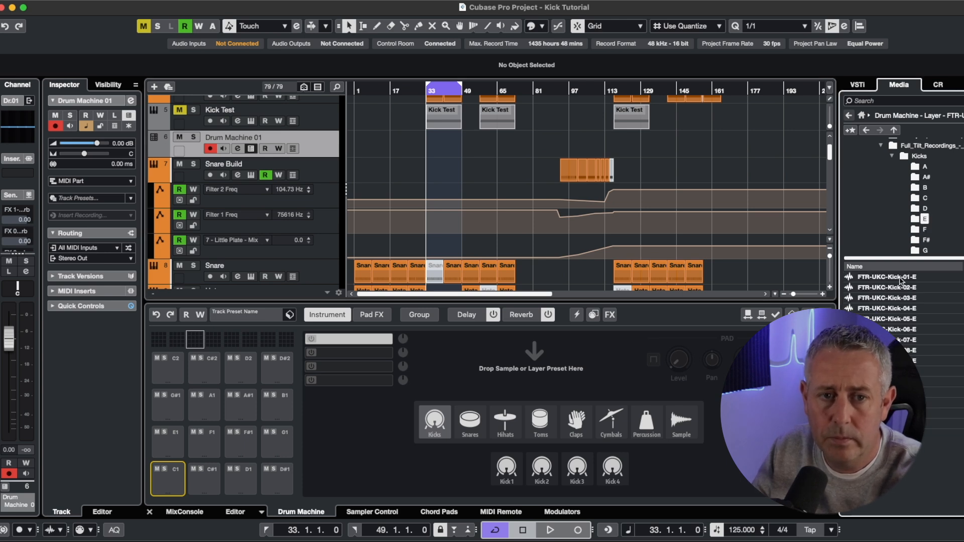
left_click(923, 230)
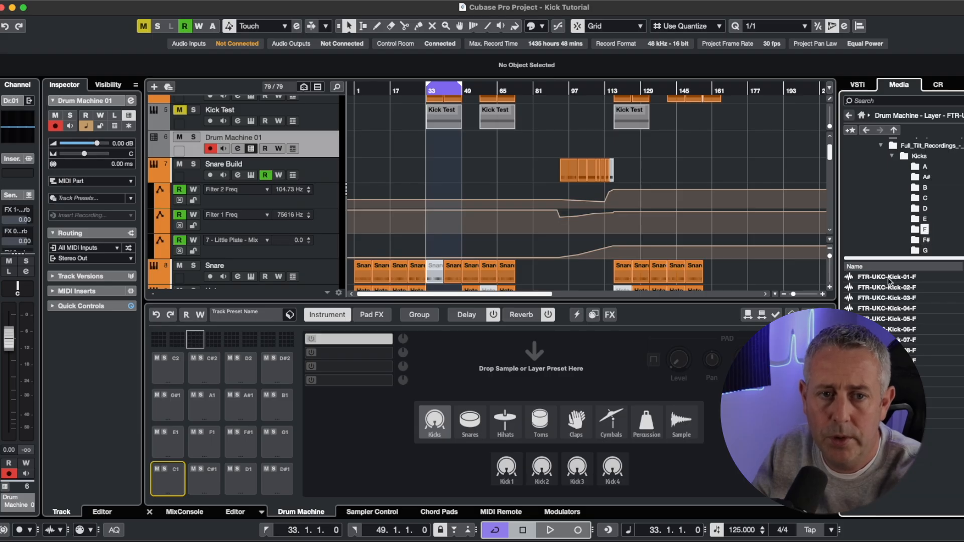
left_click_drag(883, 279, 168, 483)
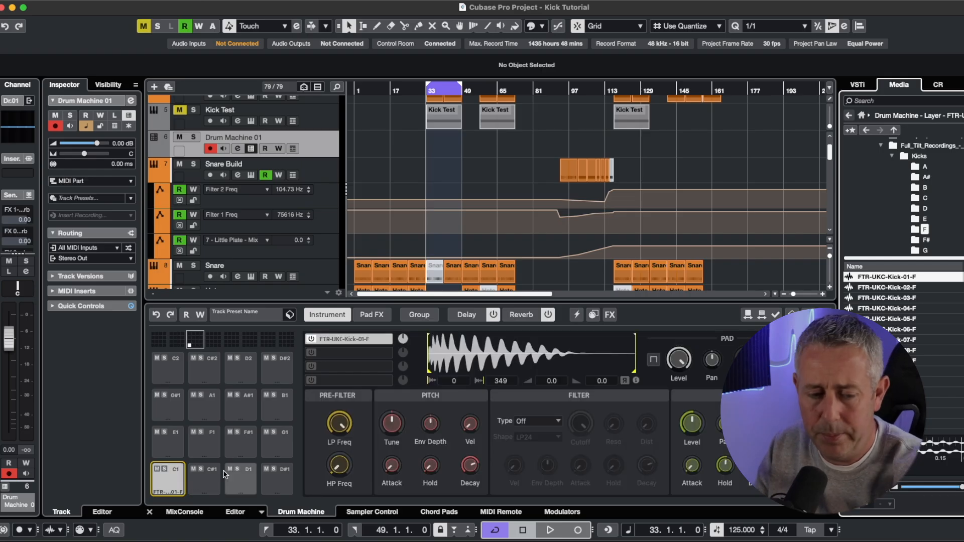
left_click(171, 482)
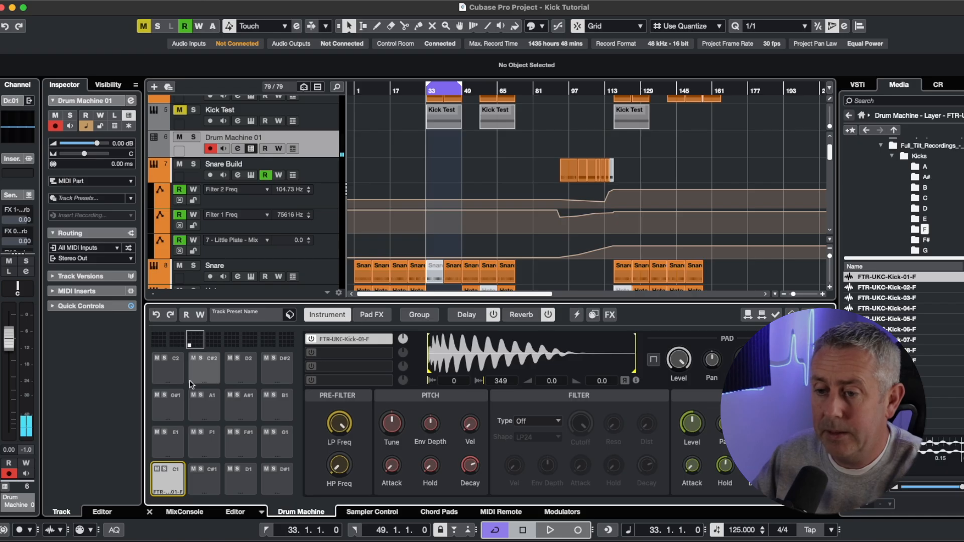
scroll(913, 296, "down", 5)
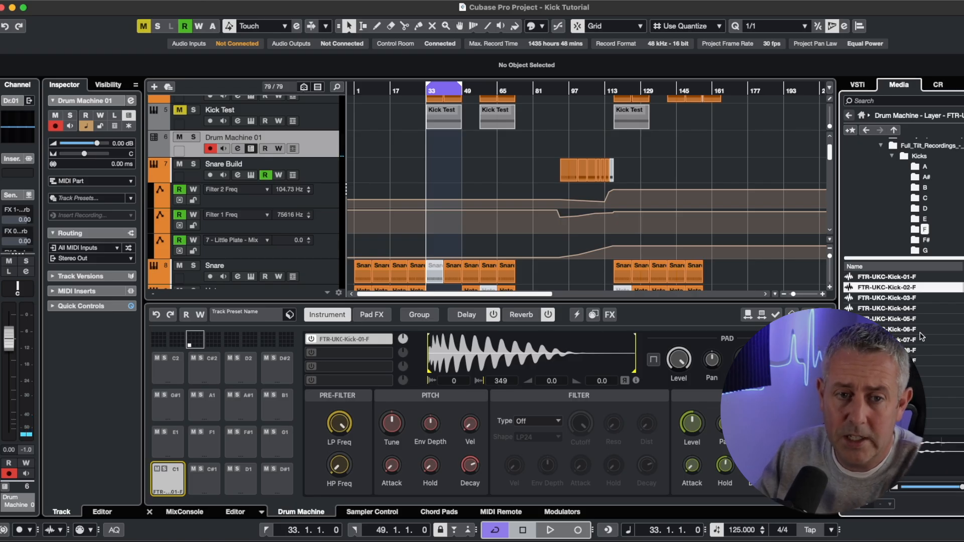
scroll(904, 289, "up", 5)
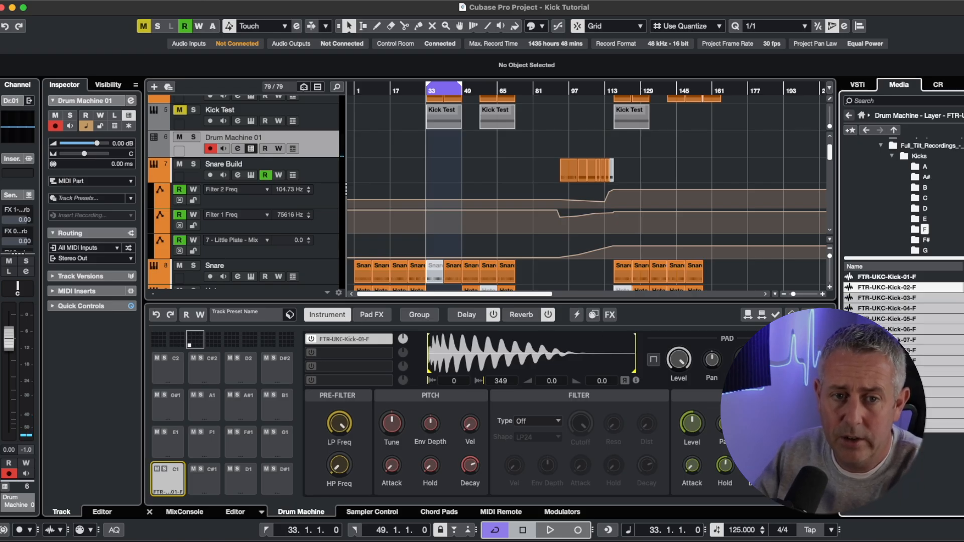
left_click(897, 278)
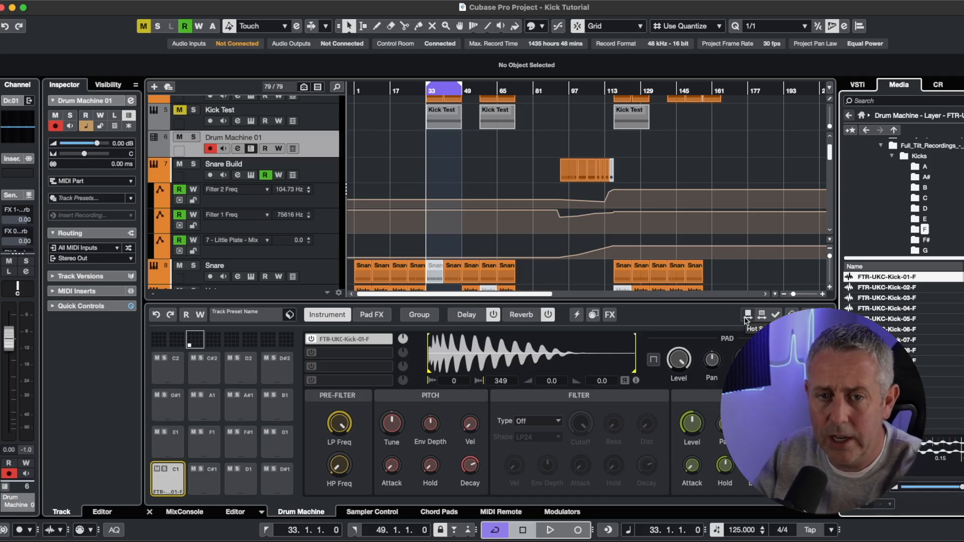
- Copy the Kick Test part at bar 33 onto the Drum Machine 01 track and transpose all its notes to C1
left_click(525, 179)
left_click_drag(447, 124, 448, 149)
double_click(447, 150)
left_click_drag(399, 308, 312, 337)
key("shift+Down")
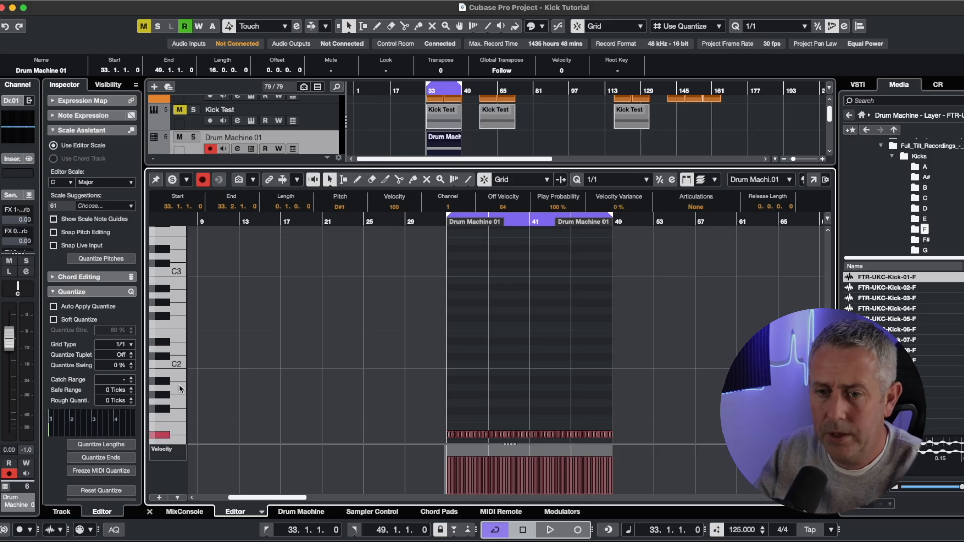
key("Down")
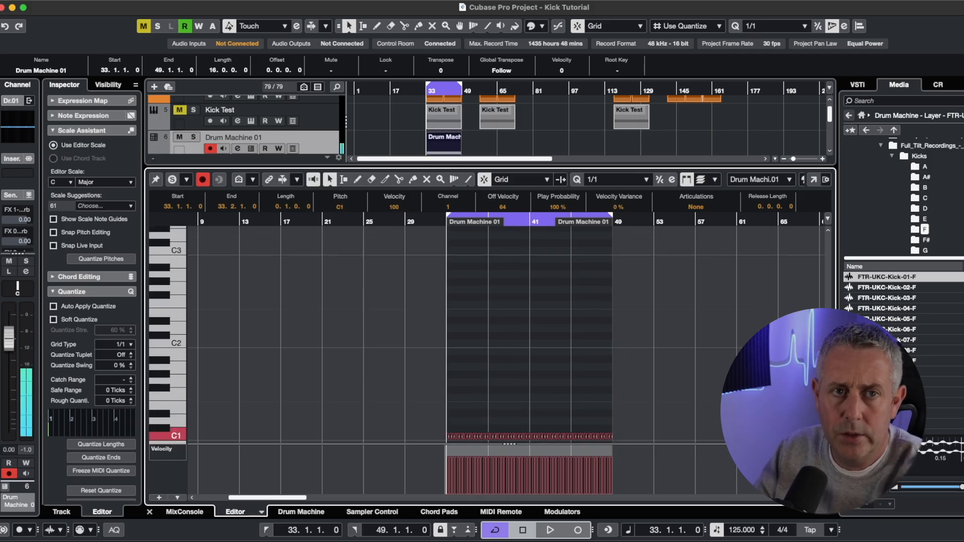
key("super+e")
double_click(446, 151)
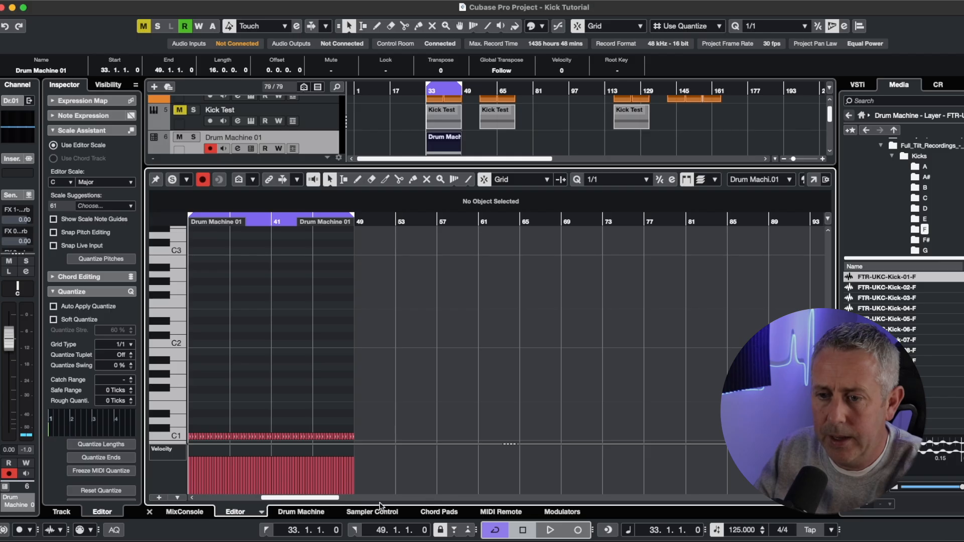
- Enable Hot Swap for the Drum Machine's C1 pad and audition the F kicks during playback, settling on FTR-UKC-Kick-06-F
left_click(297, 512)
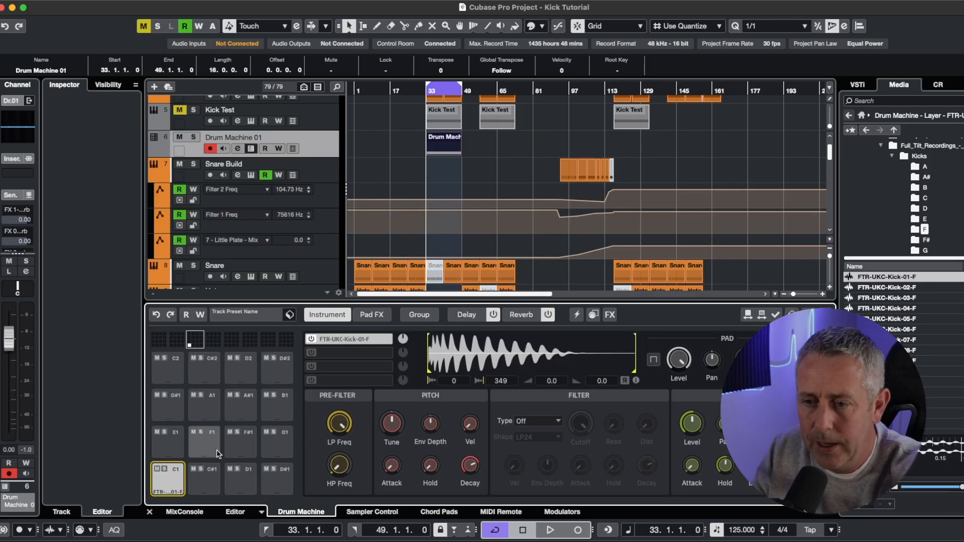
left_click(749, 315)
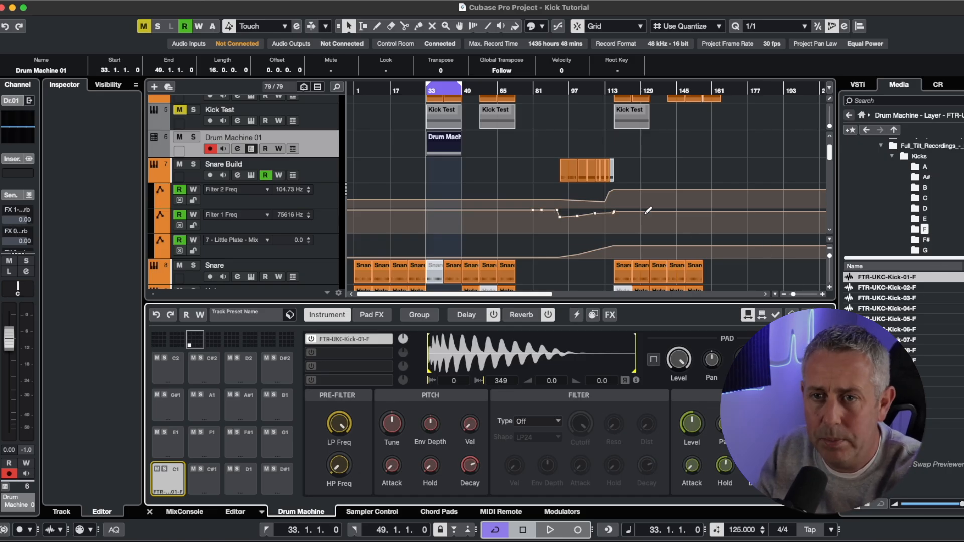
key("space")
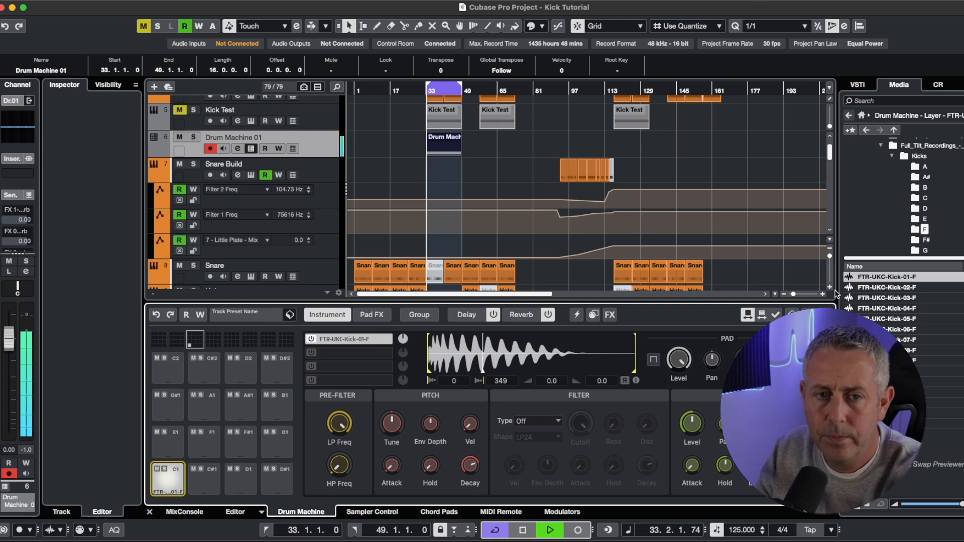
left_click(886, 291)
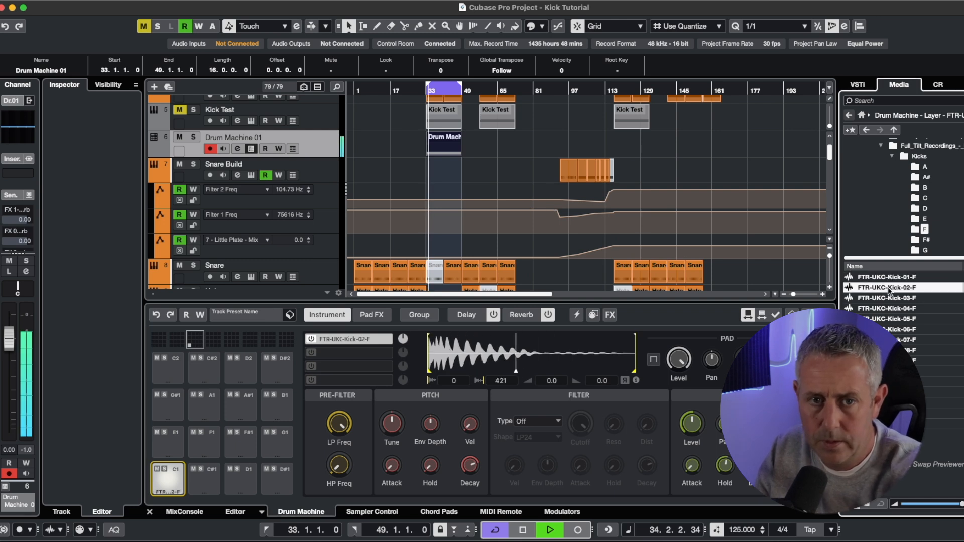
key("Down")
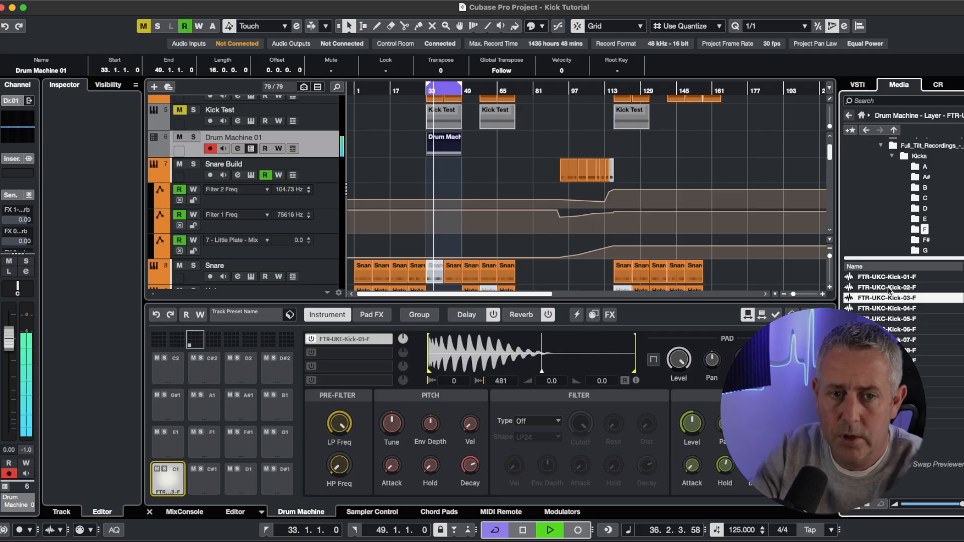
key("Down")
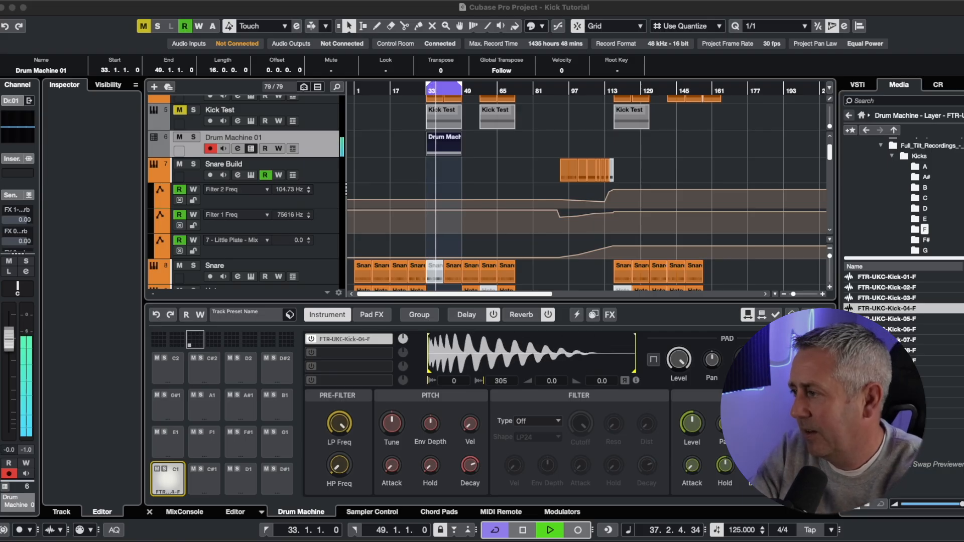
left_click(943, 315)
key("Down")
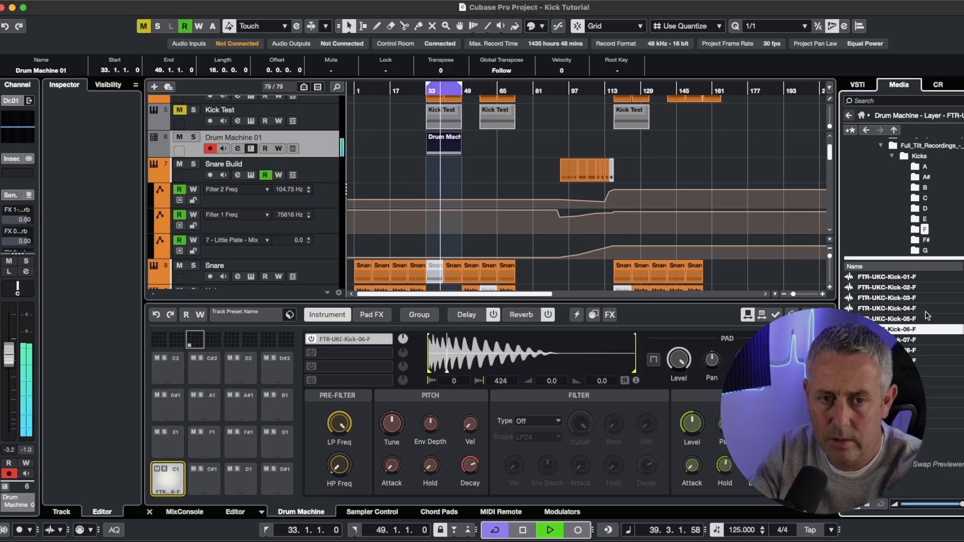
key("Up")
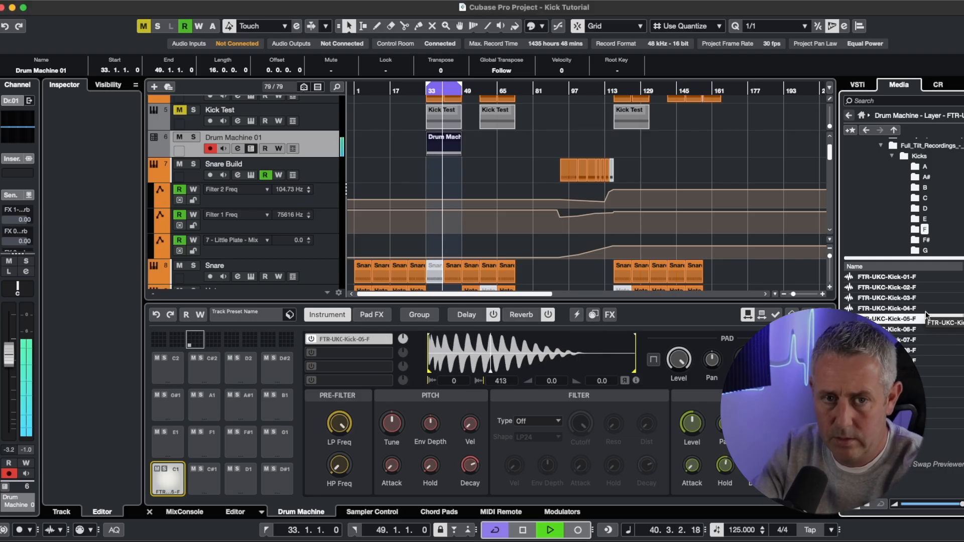
key("Down")
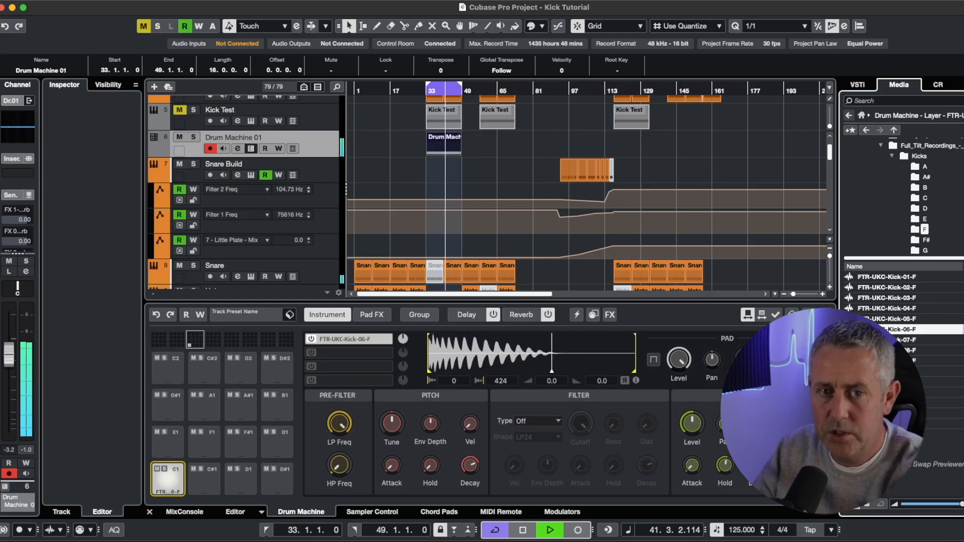
key("space")
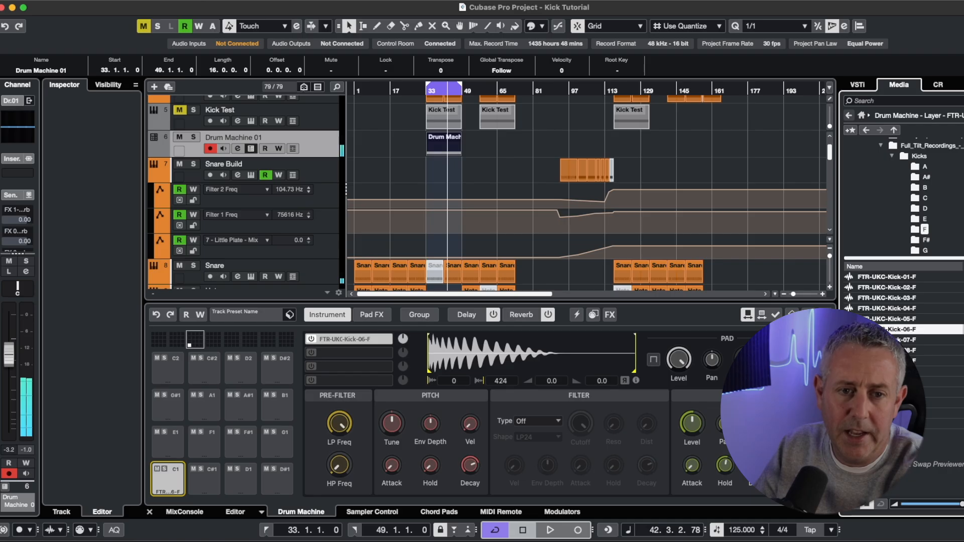
- Load FTR-UKC-Kick-16-F onto the C#1 pad and compare it by ear with the C1 pad
scroll(950, 355, "down", 3)
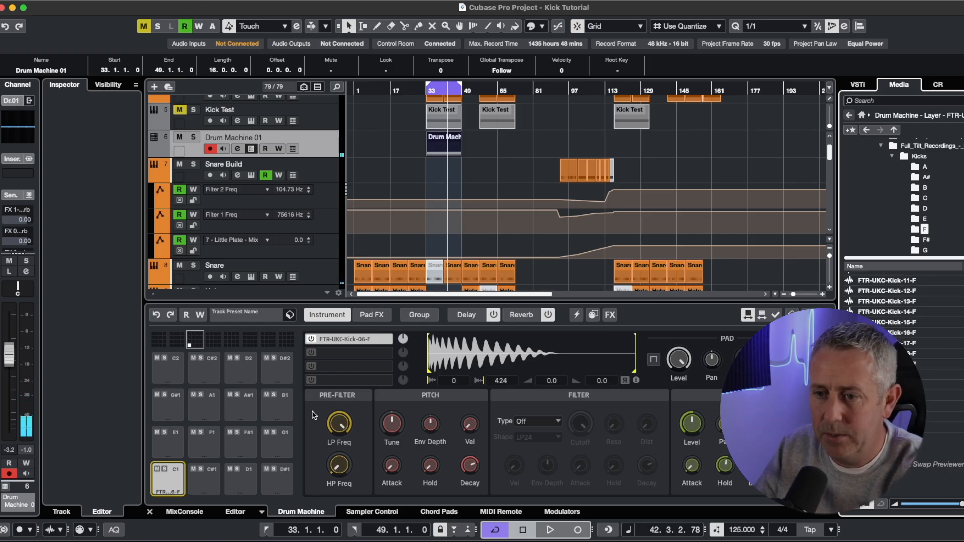
left_click(204, 479)
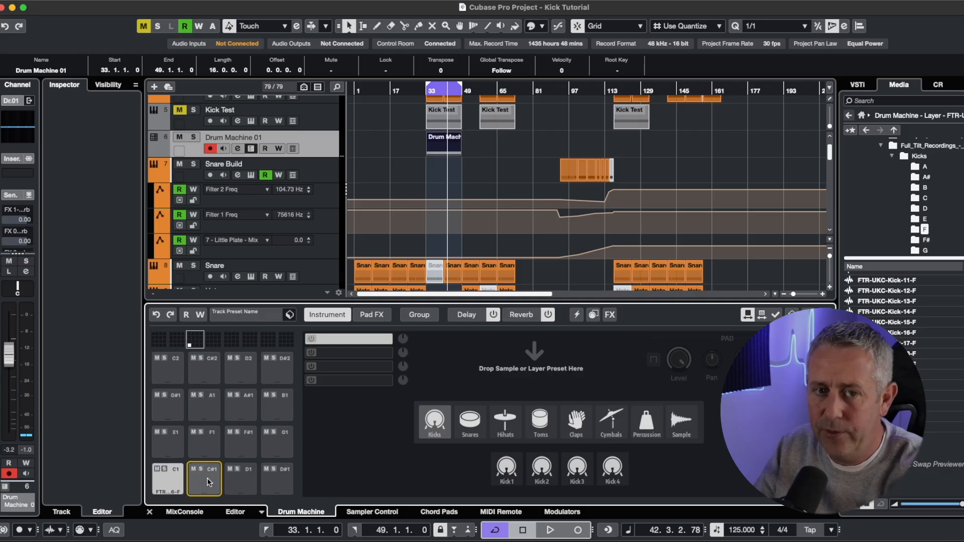
left_click_drag(923, 334, 596, 389)
left_click(169, 485)
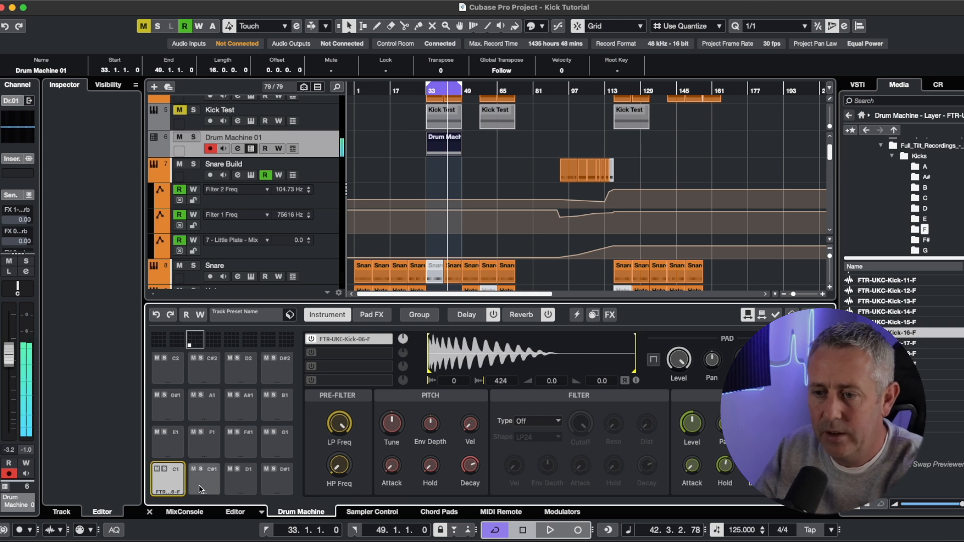
left_click(199, 484)
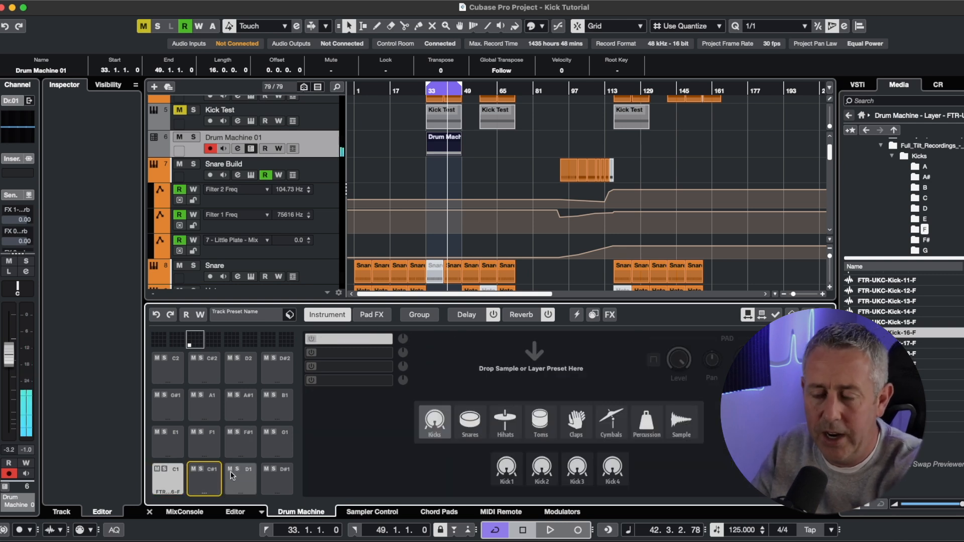
left_click_drag(907, 330, 200, 468)
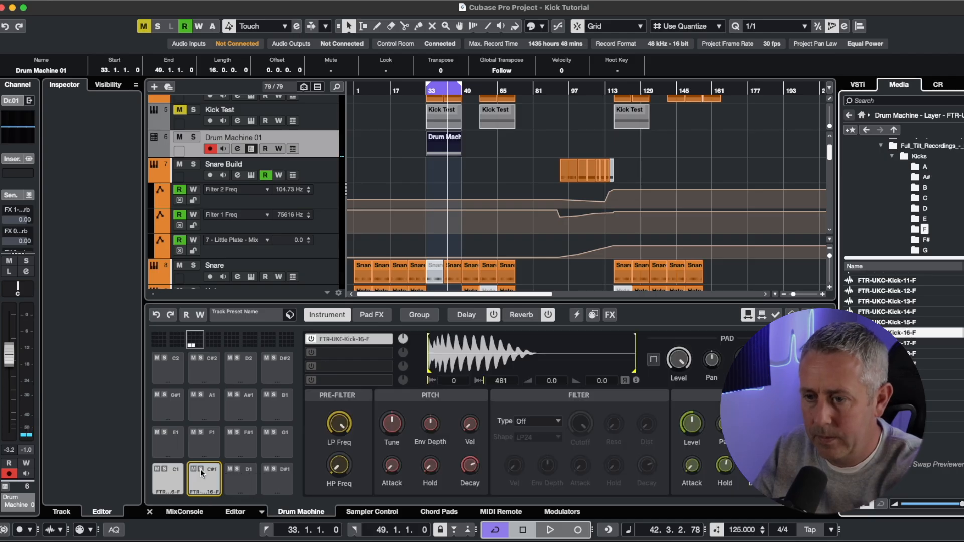
left_click(175, 485)
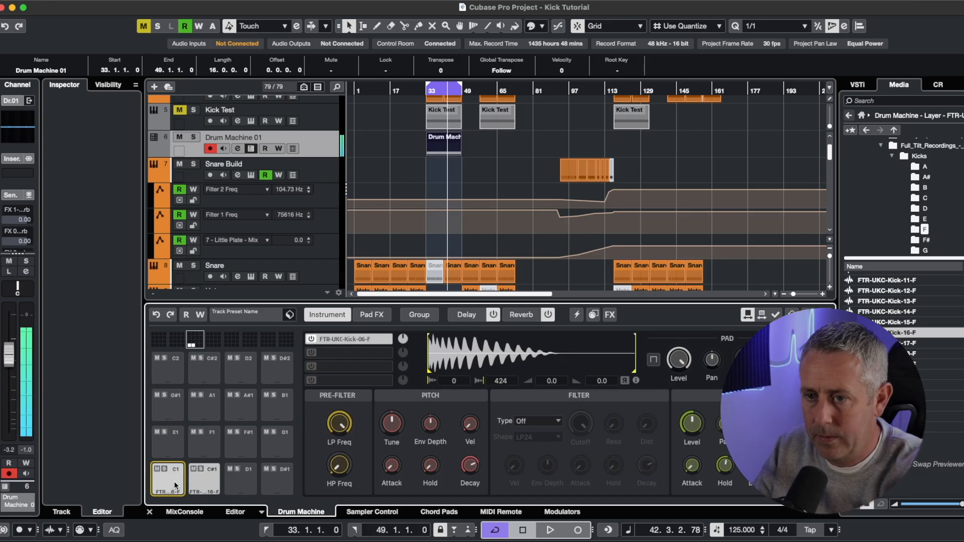
left_click(209, 480)
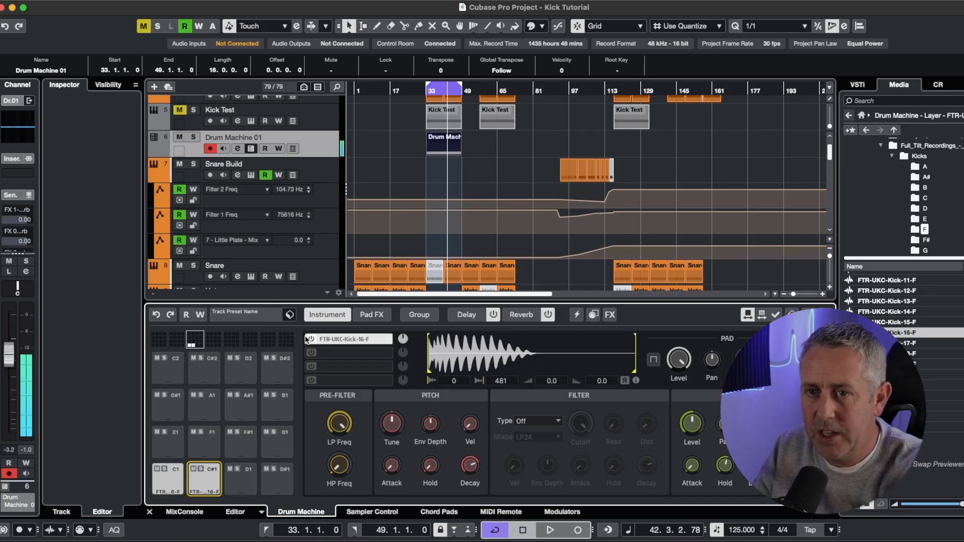
- Duplicate all C1 notes in the Drum Machine 01 part onto the C#1 row
double_click(444, 145)
scroll(408, 372, "down", 2)
left_click_drag(476, 372, 163, 423)
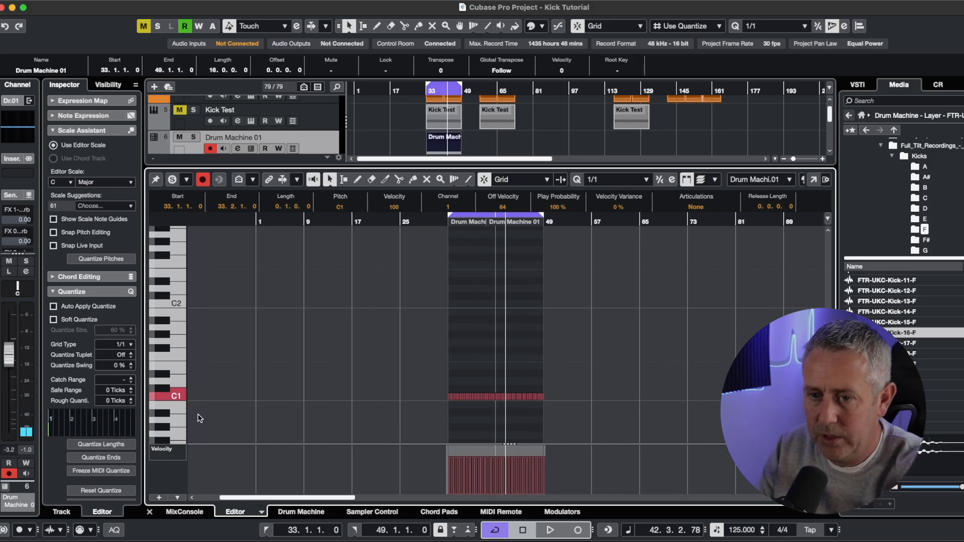
key("h")
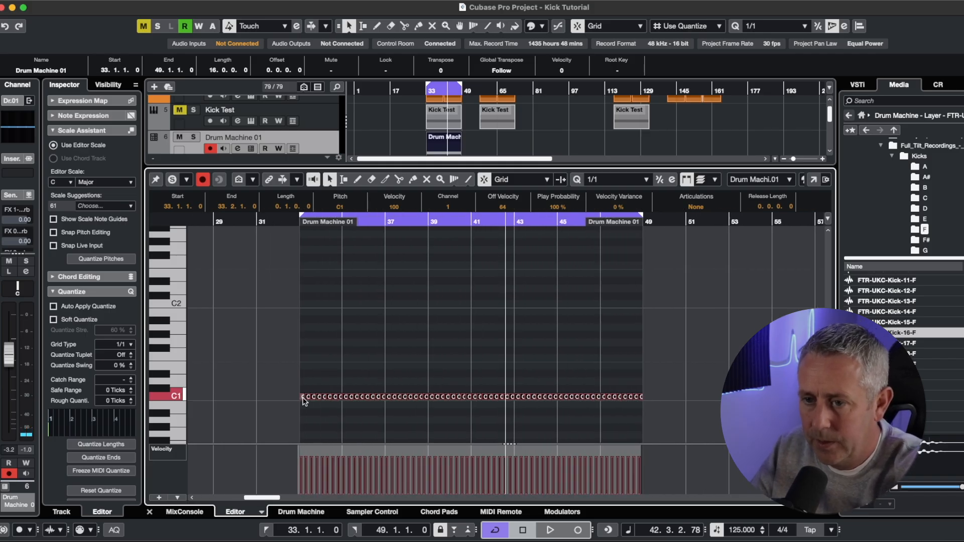
left_click_drag(303, 394, 306, 389)
left_click(326, 366)
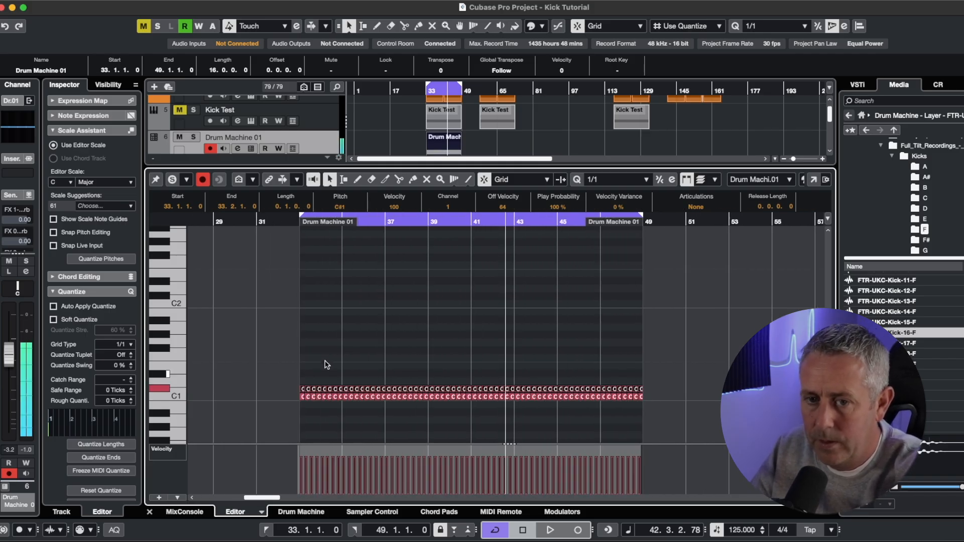
- Compare both kicks during playback by muting the C1 notes first and swapping the mute to the C#1 notes, finally closing the editor
right_click(337, 351)
left_click(433, 347)
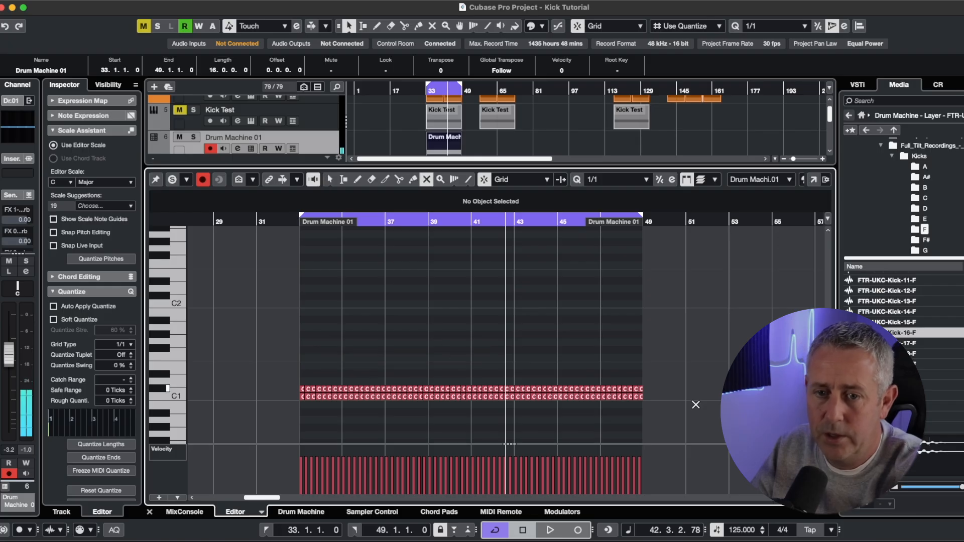
left_click_drag(733, 400, 256, 396)
key("space")
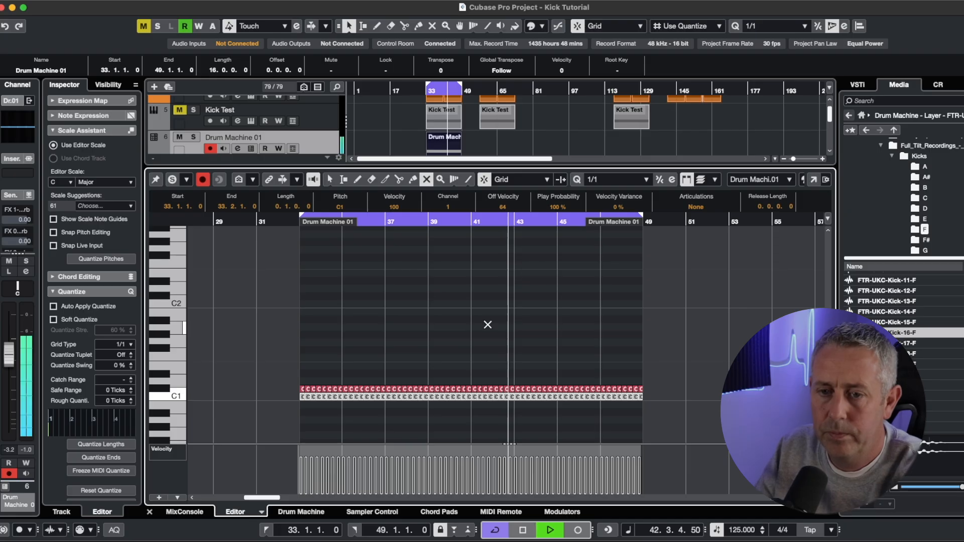
left_click_drag(708, 358, 292, 419)
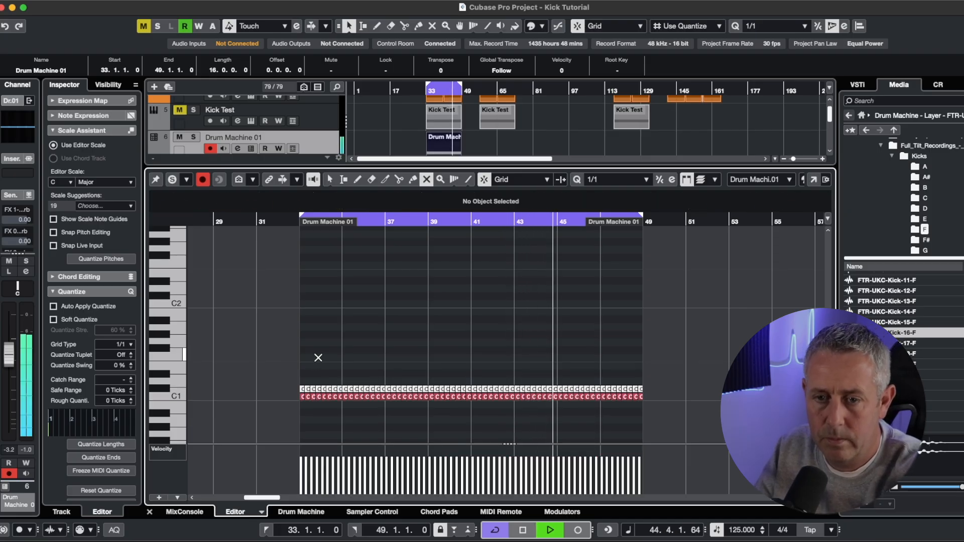
key("space")
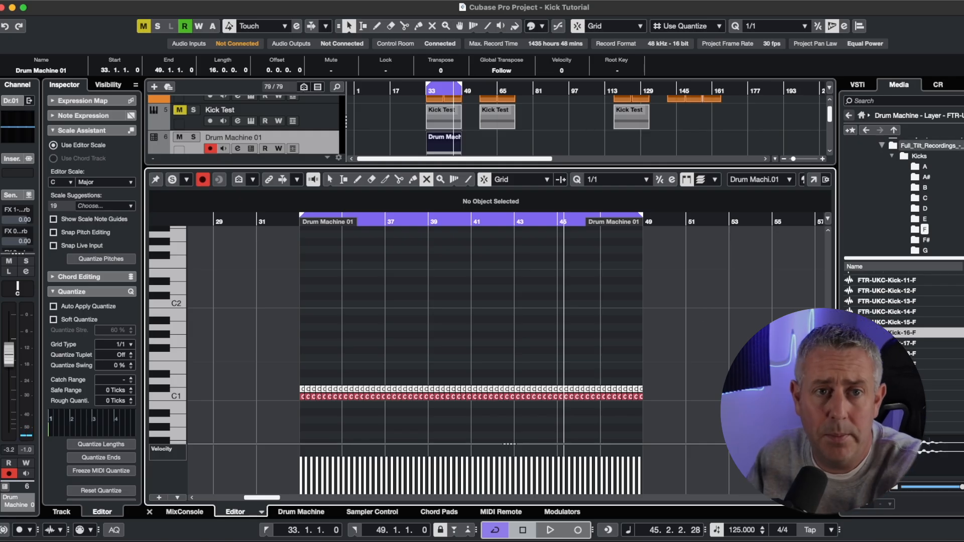
key("alt+super+e")
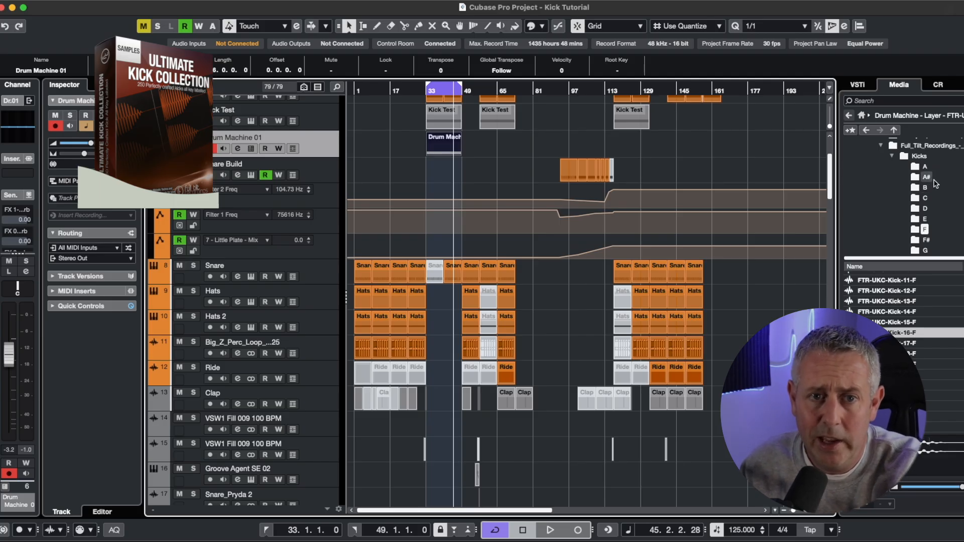
- Browse the kick samples in the G and D key folders of the Kicks collection
scroll(939, 215, "down", 1)
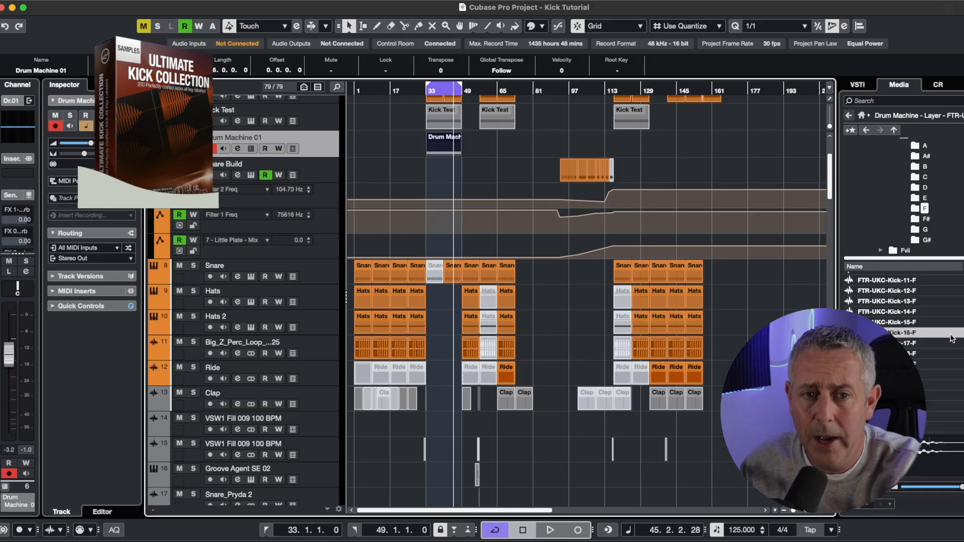
left_click(925, 229)
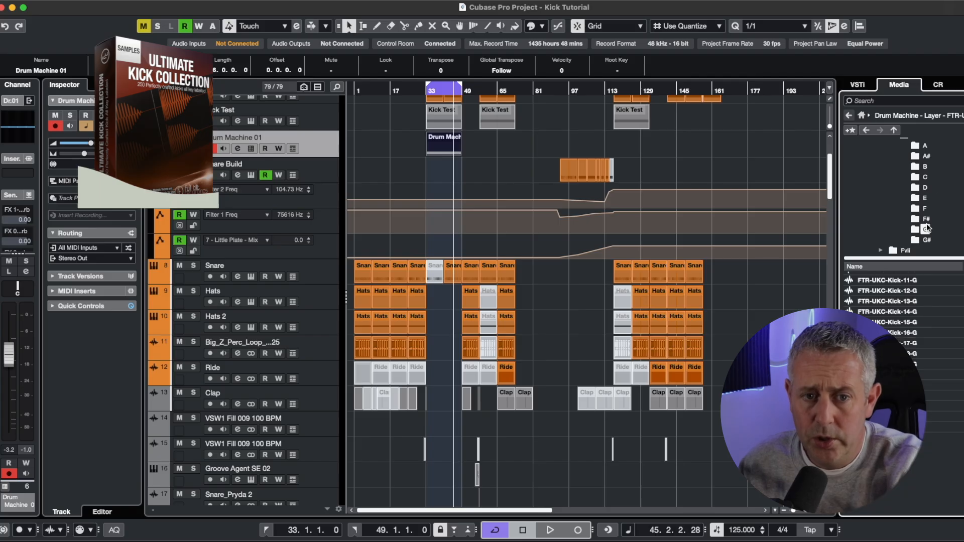
left_click(927, 187)
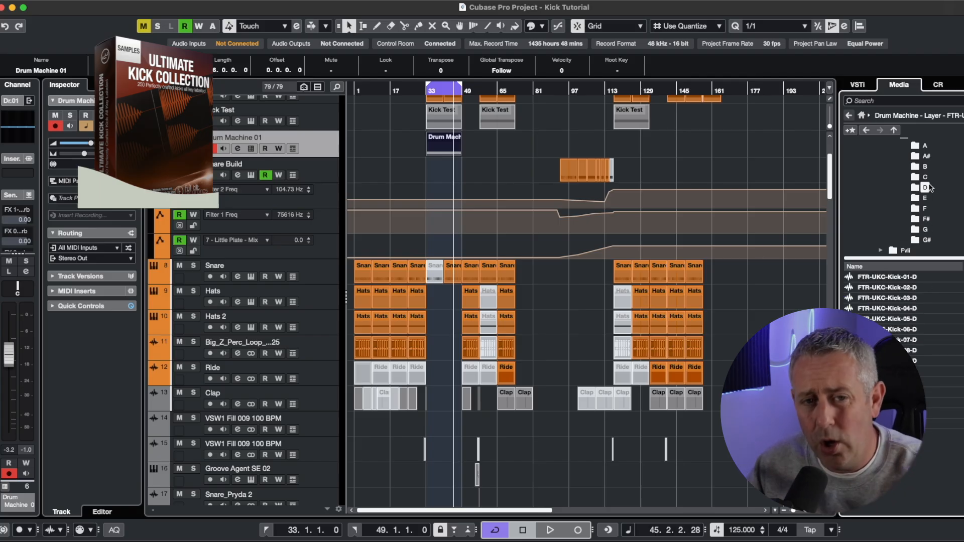